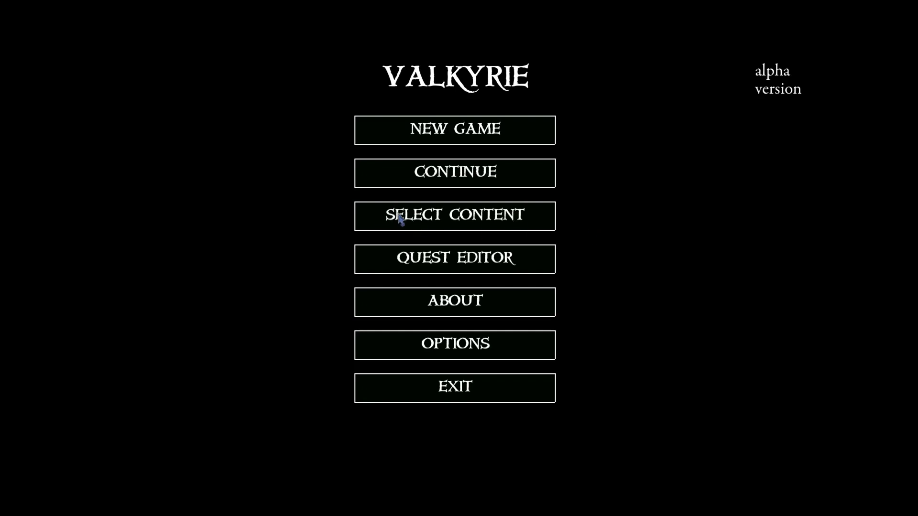
Toggle the Labyrinth of Ruin boxed expansion off and back on in the content selection.
click(445, 224)
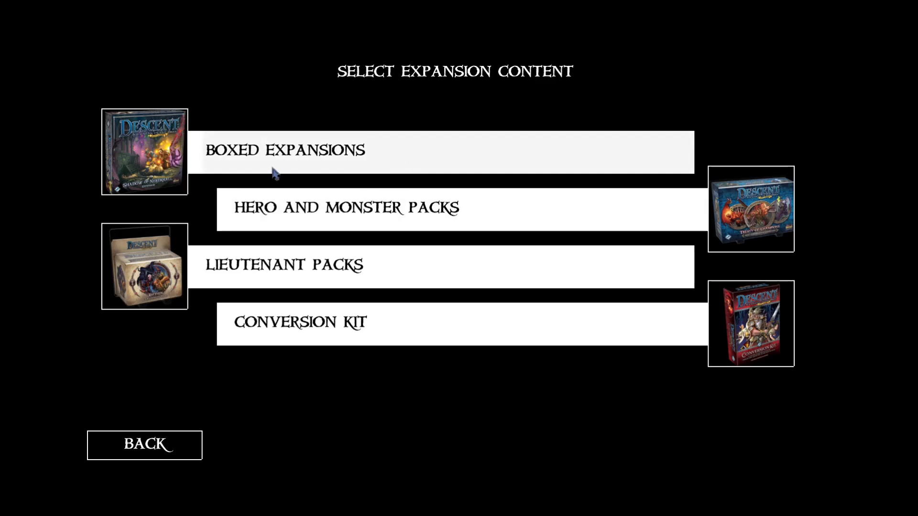
click(240, 172)
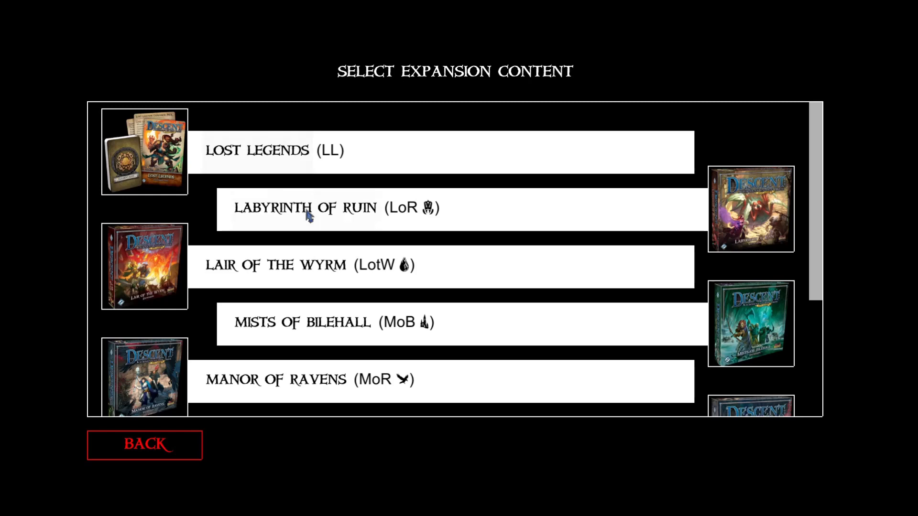
click(317, 218)
click(317, 218)
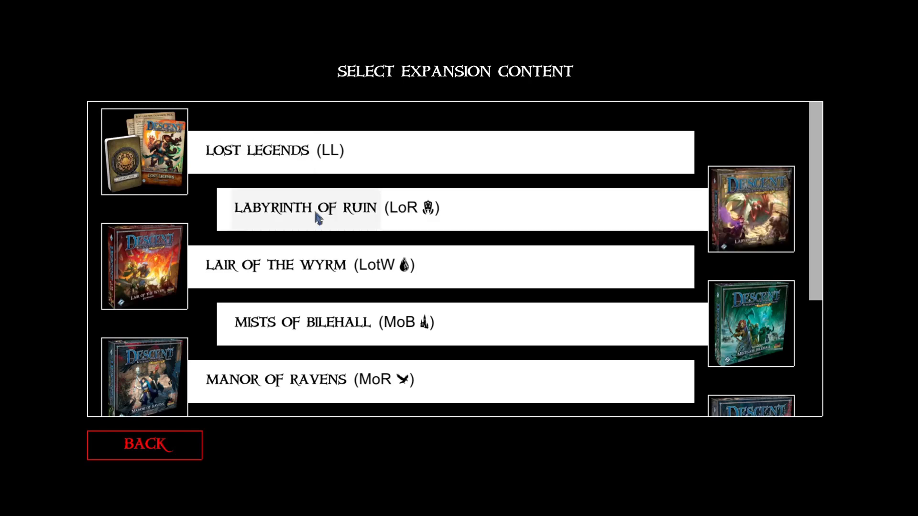
click(317, 218)
click(318, 218)
click(490, 217)
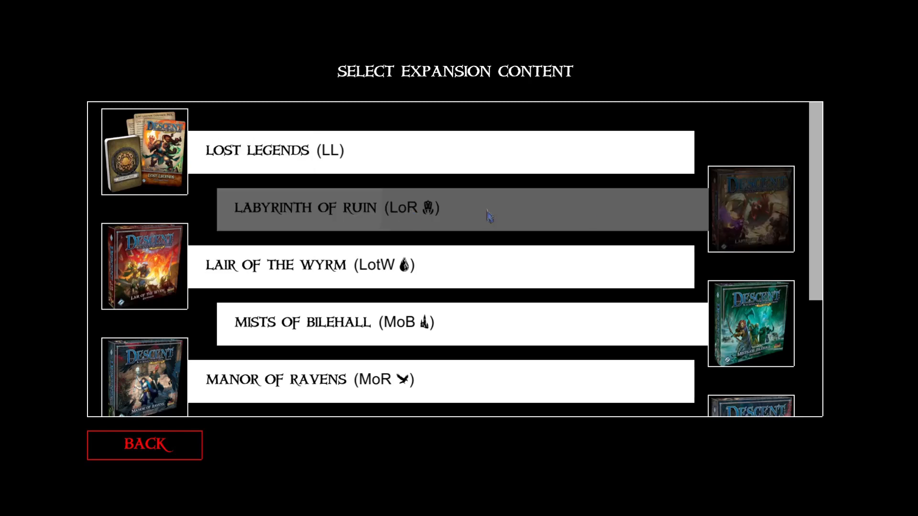
click(372, 212)
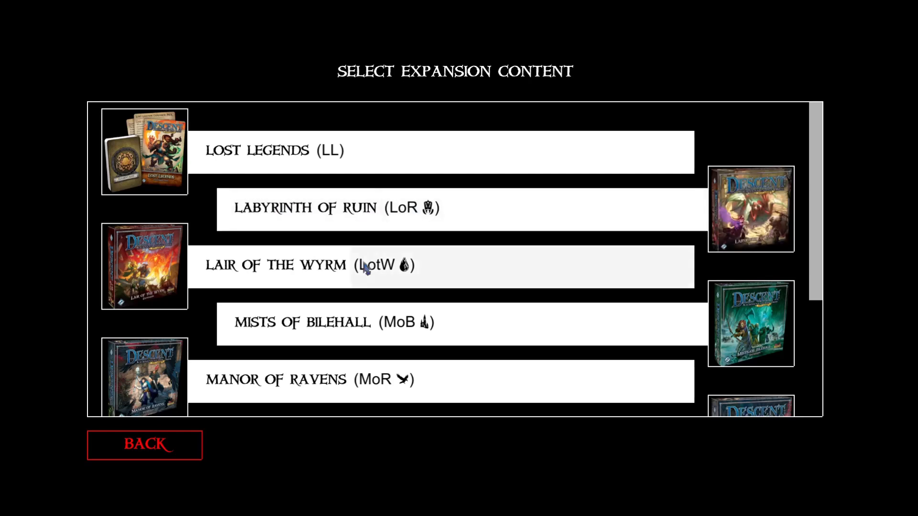
Look through the full list of boxed expansions and return to the main menu.
scroll(367, 264, down, 1)
scroll(367, 260, down, 4)
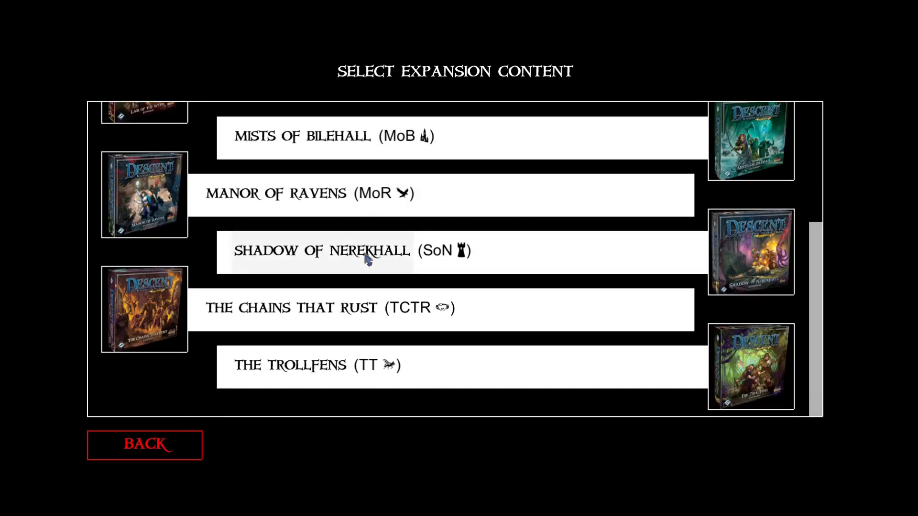
scroll(366, 263, up, 5)
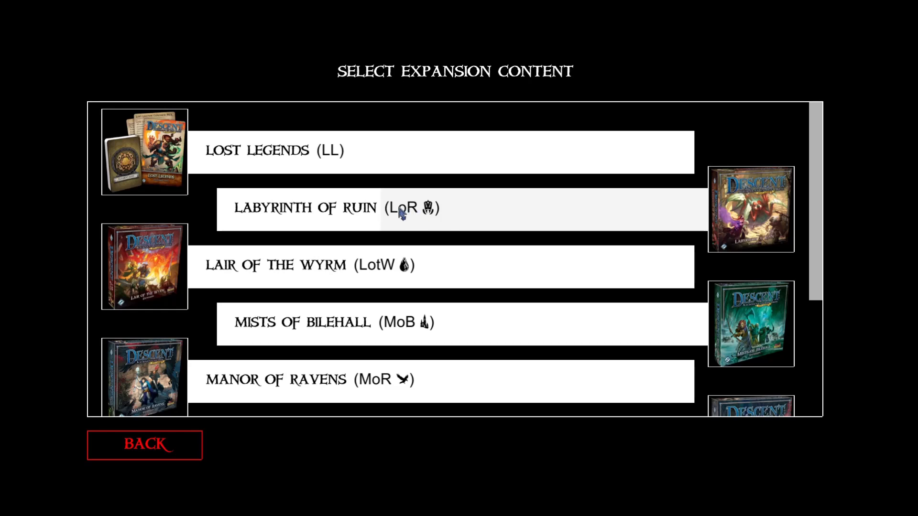
scroll(308, 175, down, 4)
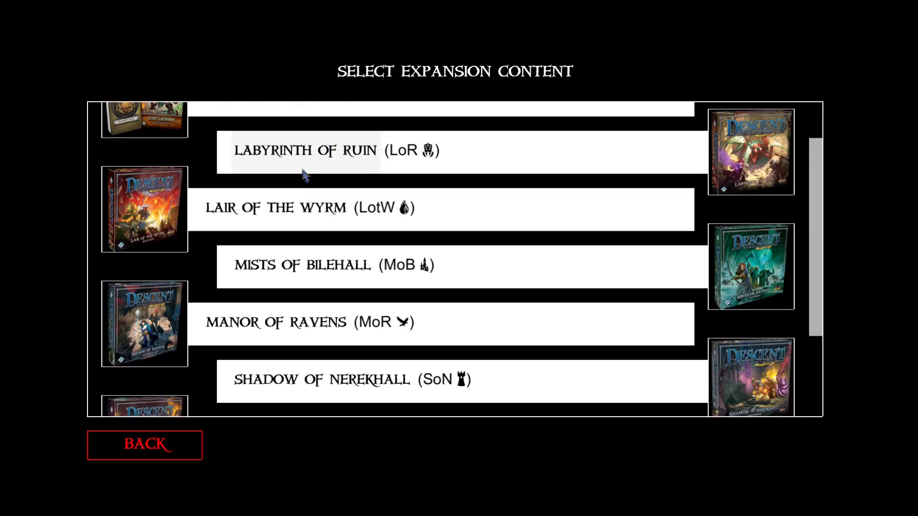
scroll(301, 314, up, 1)
scroll(303, 316, down, 1)
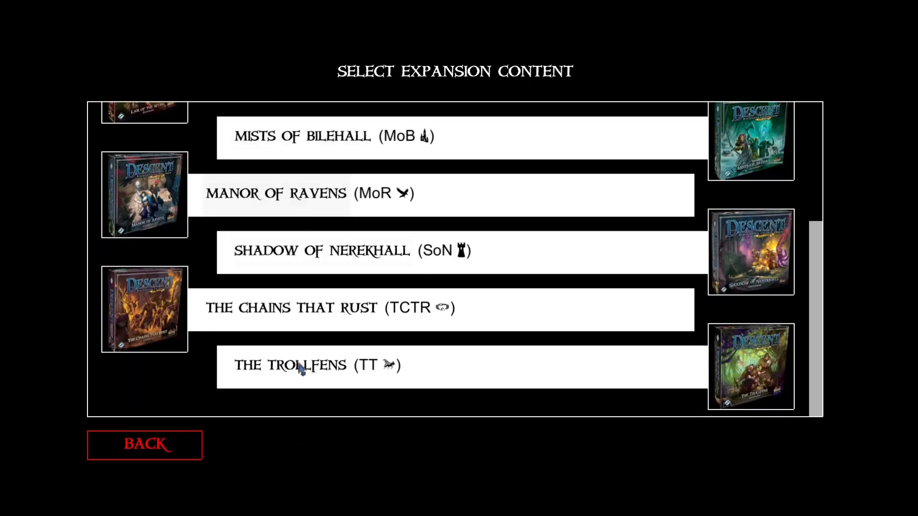
scroll(318, 229, up, 2)
scroll(318, 230, up, 1)
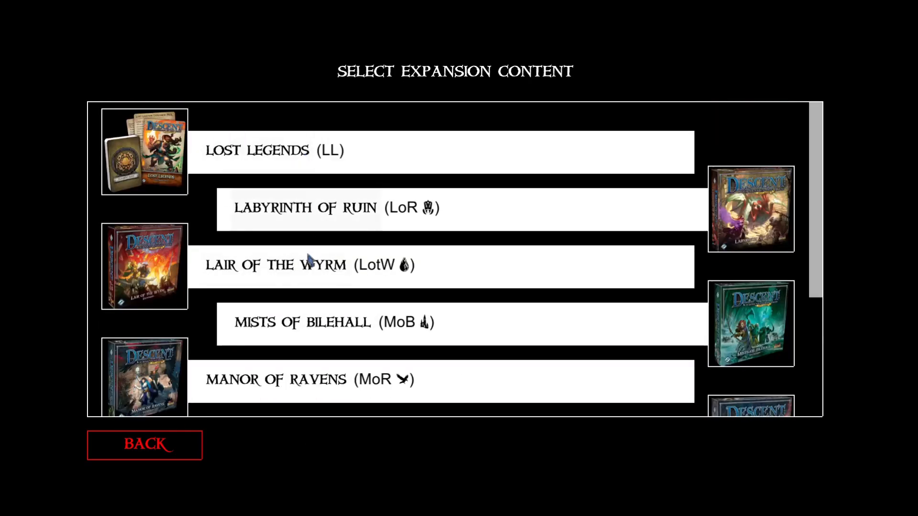
scroll(309, 258, down, 3)
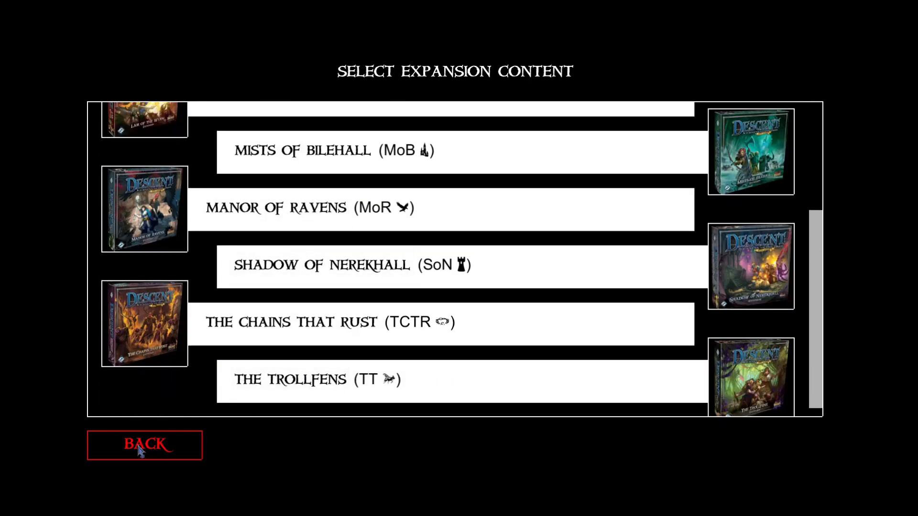
click(148, 448)
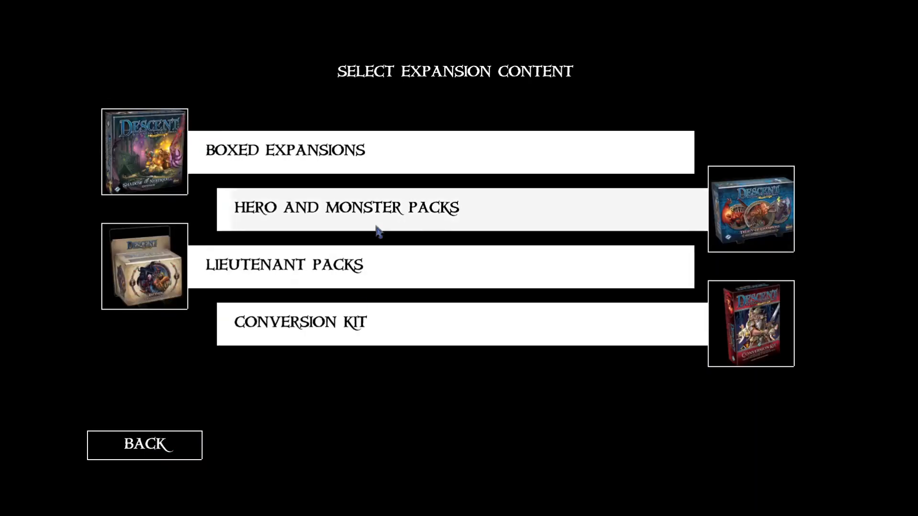
click(172, 450)
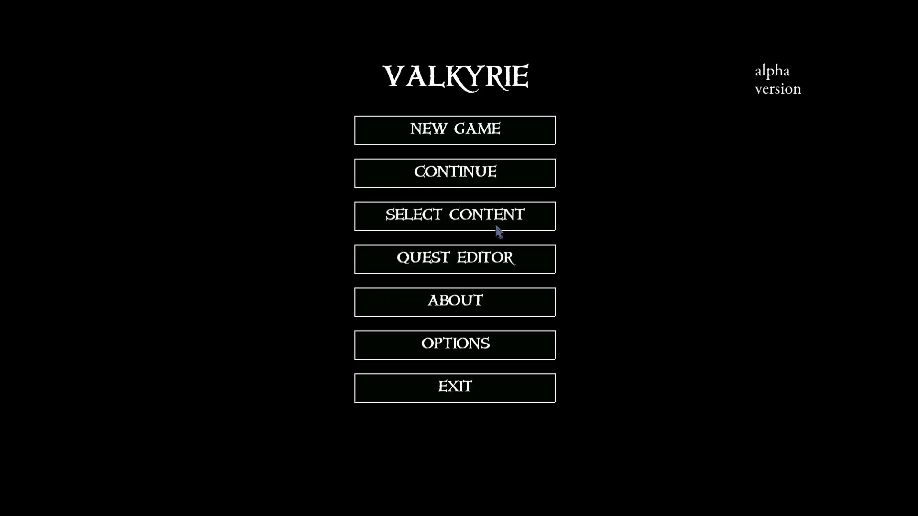
Create a new quest in the quest editor and delete it again.
click(457, 267)
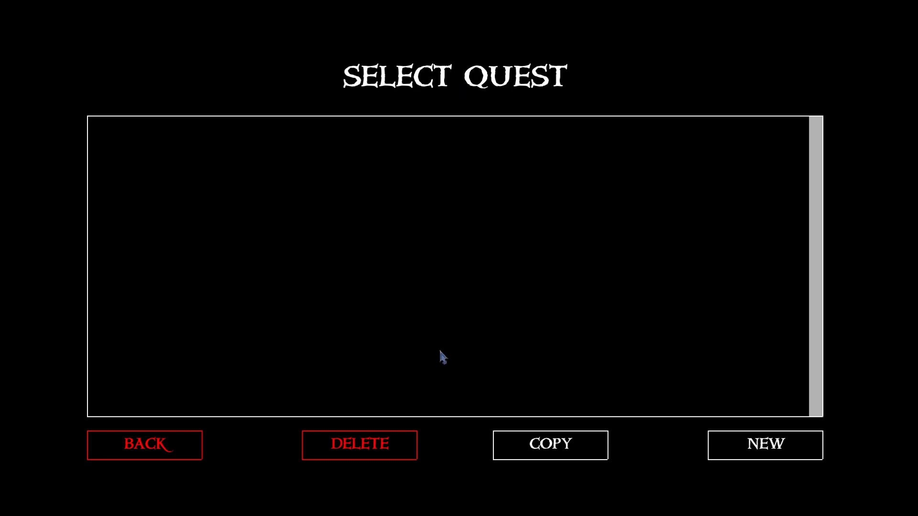
click(763, 450)
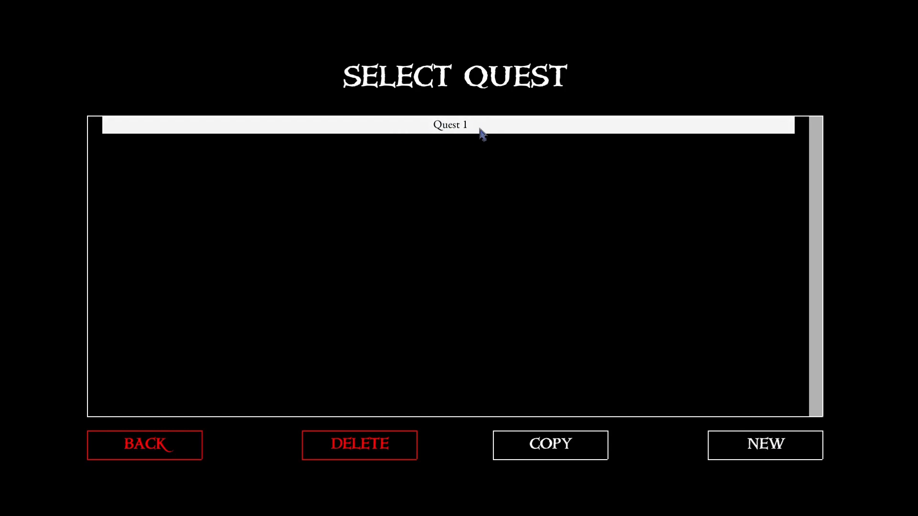
click(373, 452)
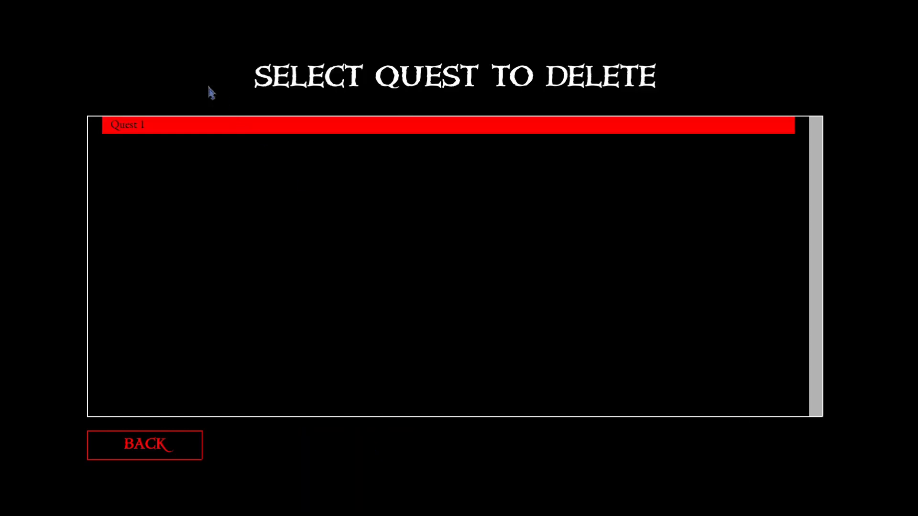
click(231, 128)
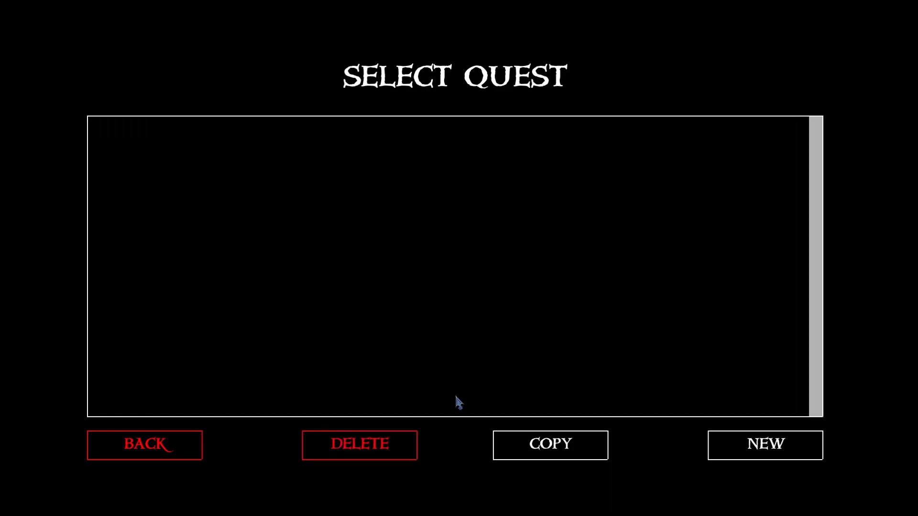
Create two new quests and make a copy of Quest 1.
click(755, 448)
click(756, 448)
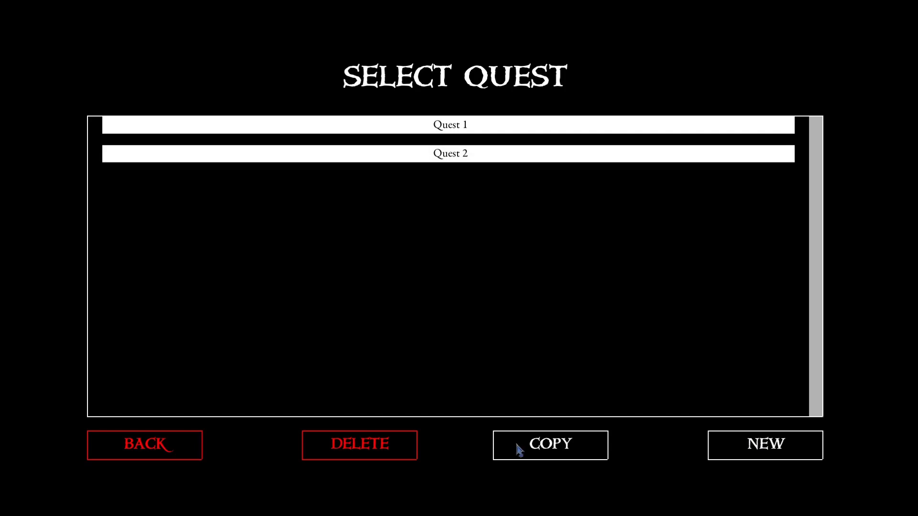
click(537, 448)
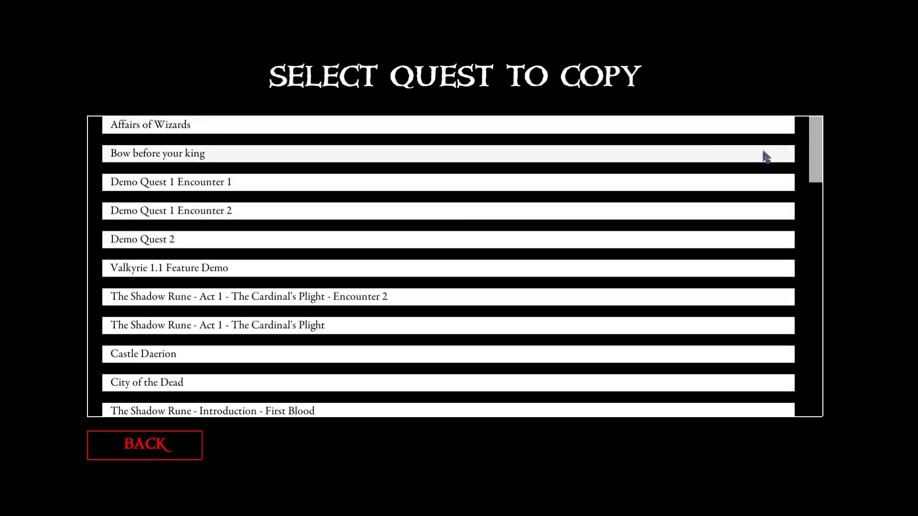
drag(818, 150, 815, 387)
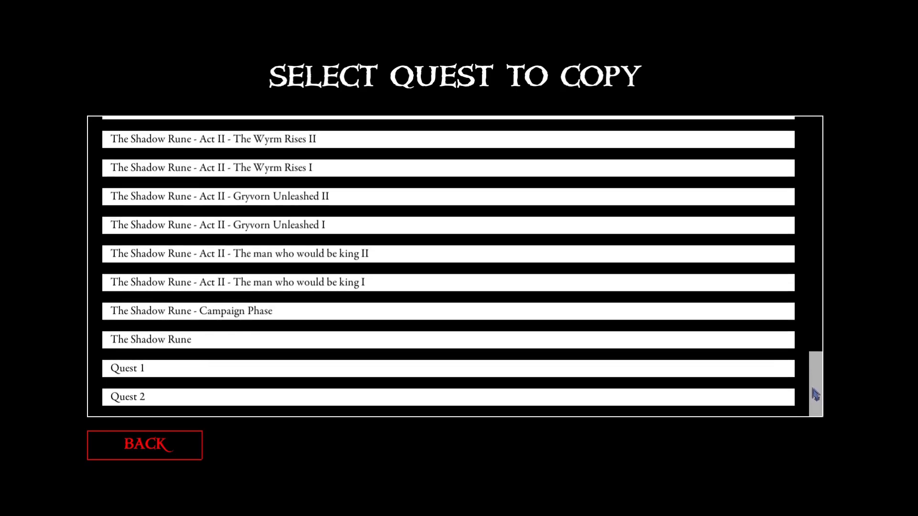
click(142, 374)
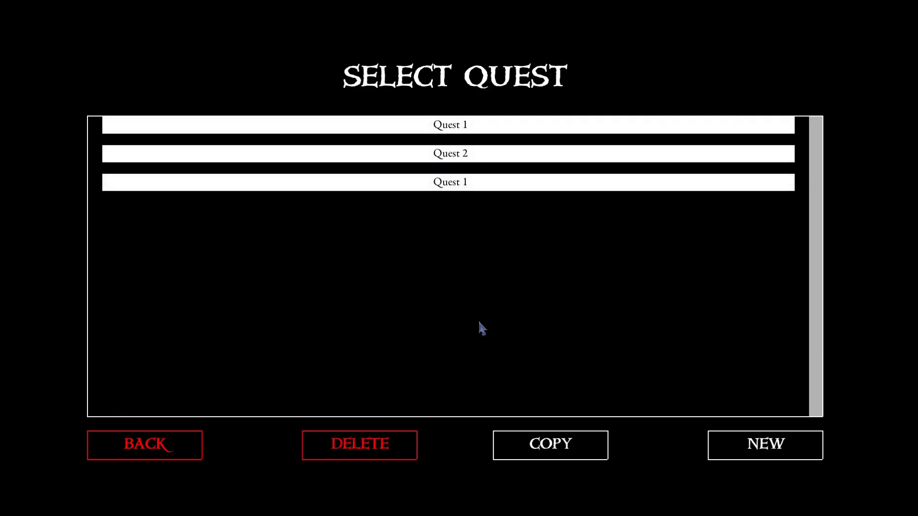
Delete the copied Quest 1 at the end of the list and Quest 2.
click(383, 452)
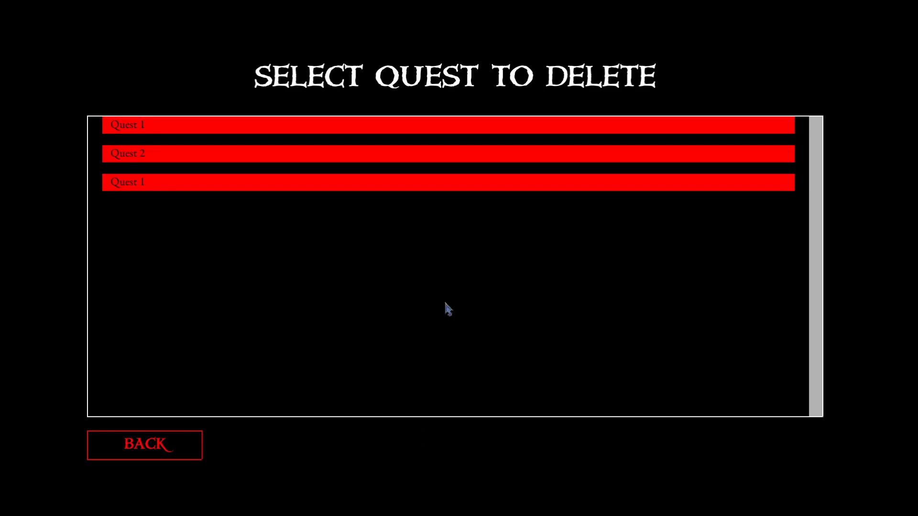
click(213, 181)
click(381, 451)
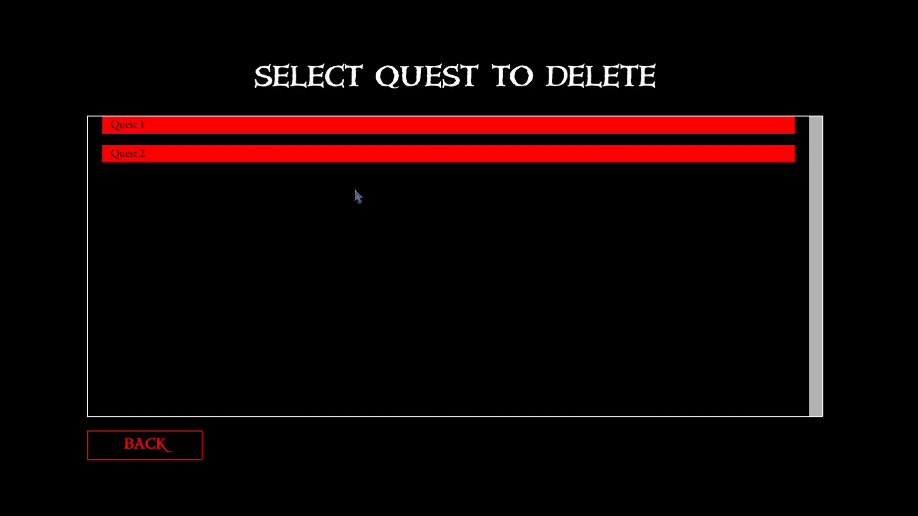
click(282, 153)
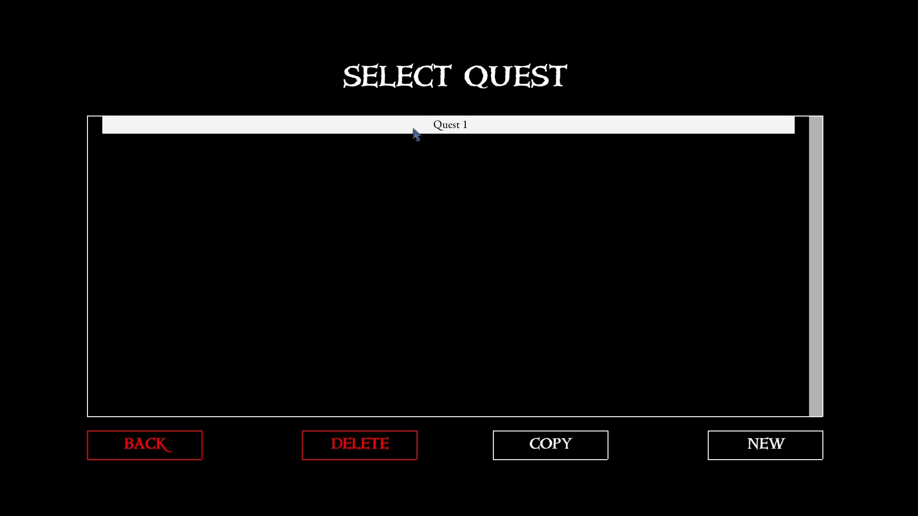
Open Quest 1 for editing and rename it "Bow before your king (Demo 1)".
click(414, 129)
click(266, 84)
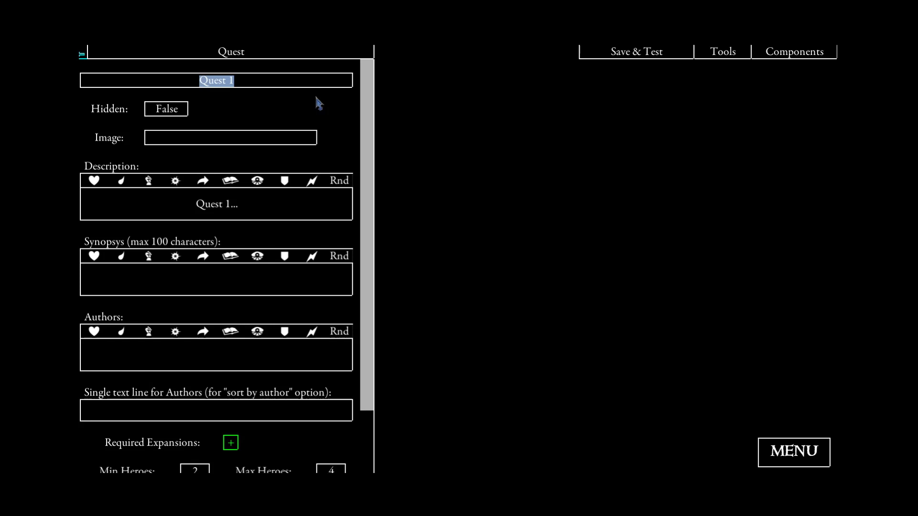
text(Bow before your king (Demo 1))
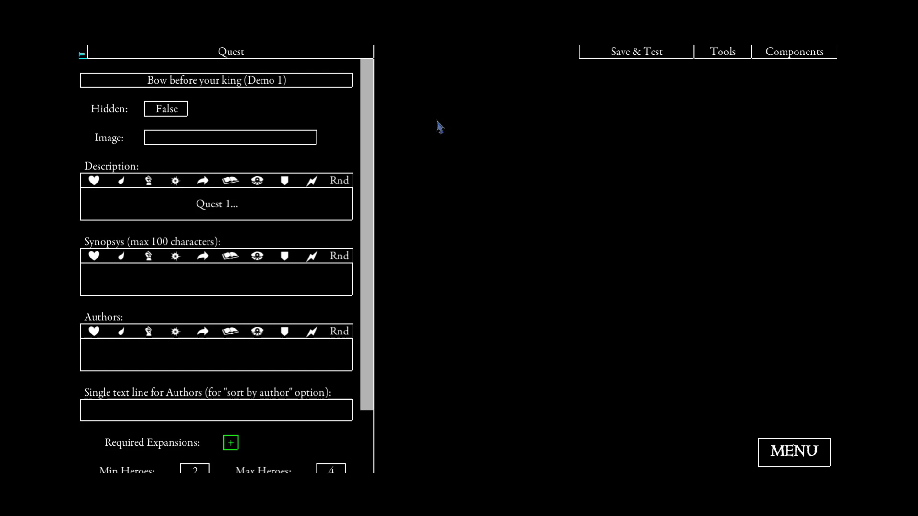
Replace the quest's description with "Add some flavor text here.".
click(248, 209)
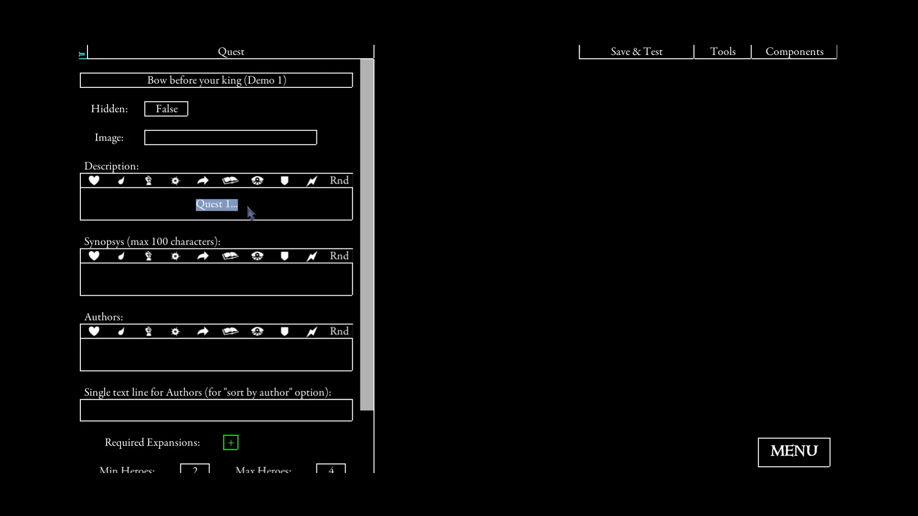
text(A)
key(BackSpace)
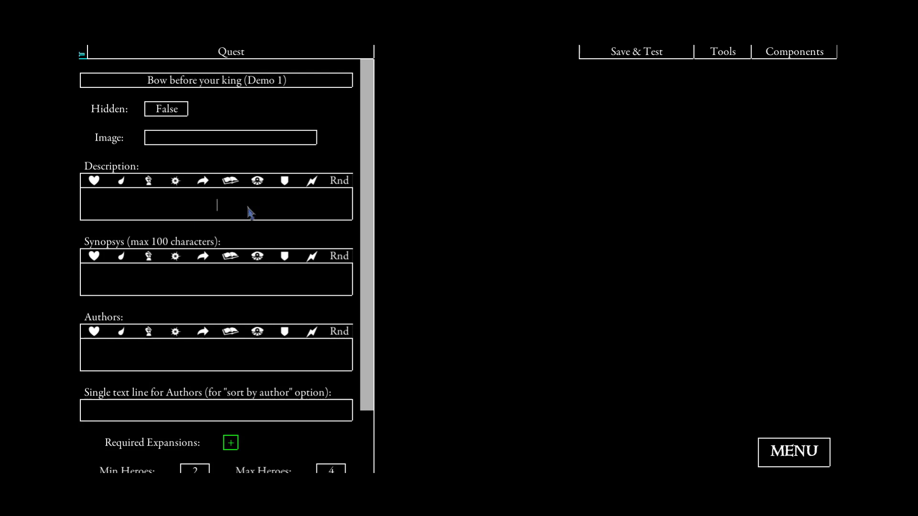
text(Add some flavor text here.)
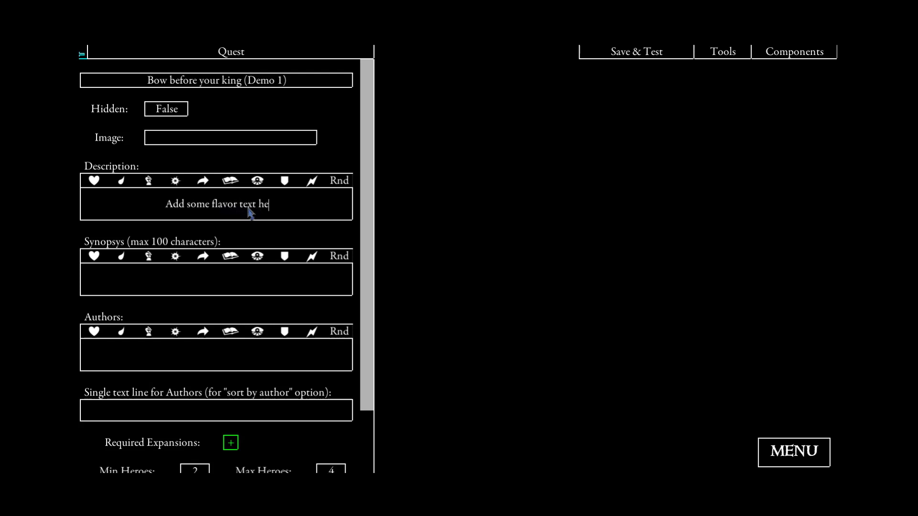
Copy the description text into the quest's empty synopsis.
click(179, 286)
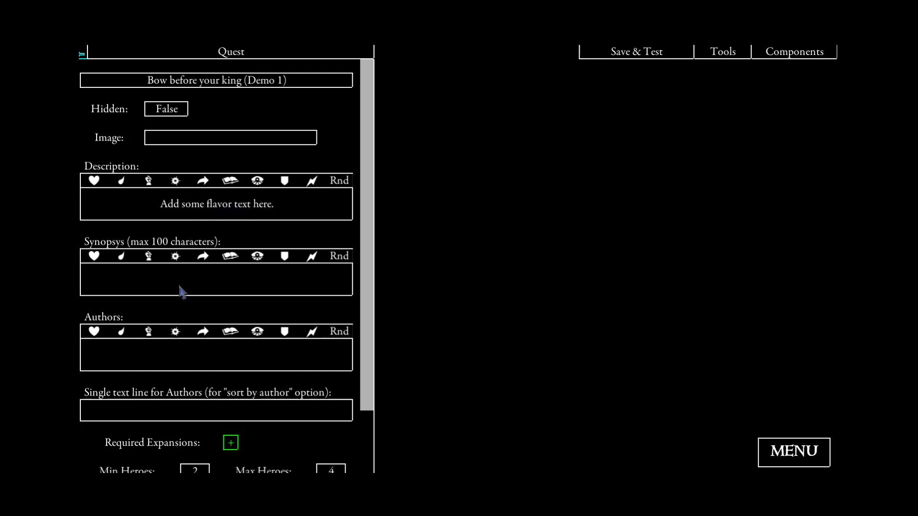
click(229, 213)
key(ctrl+c)
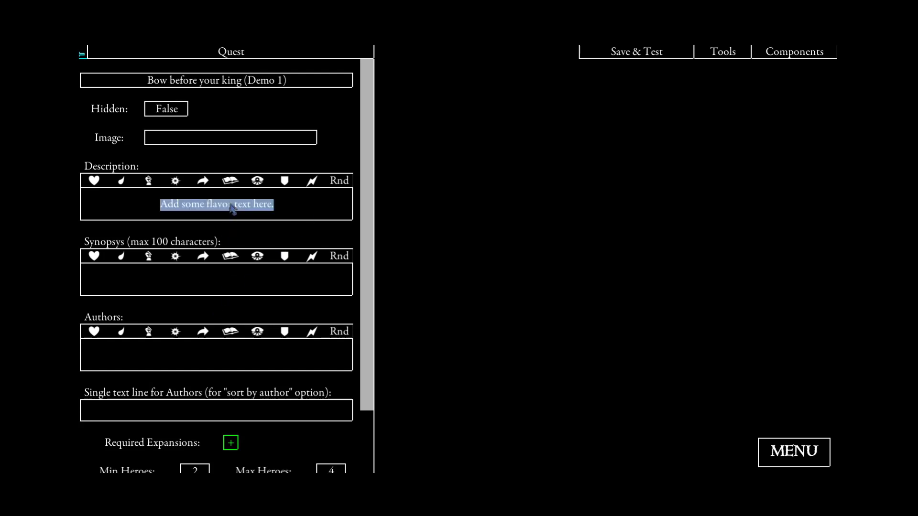
click(188, 274)
key(ctrl+v)
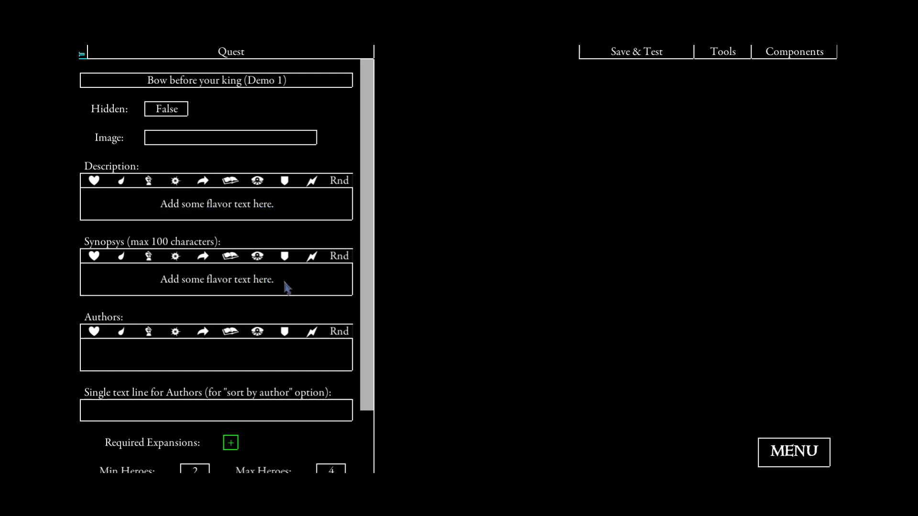
Extend the synopsis to read "Add some flavor text here (you can see this text in the mission selection screen of valkyrie).".
drag(273, 287, 340, 287)
click(162, 286)
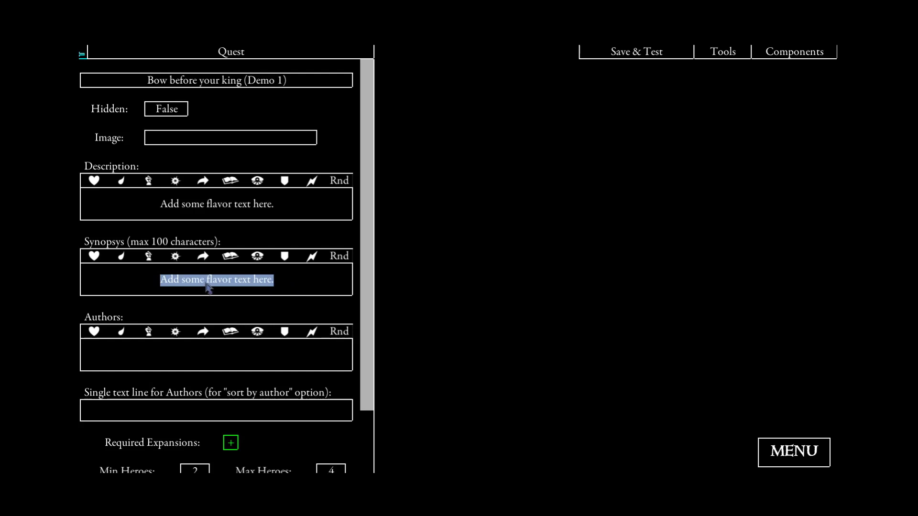
click(301, 288)
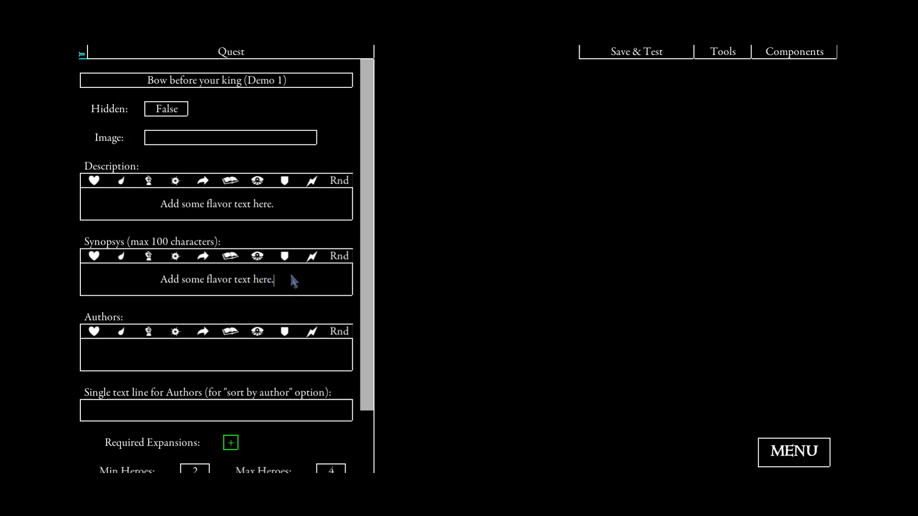
key(BackSpace)
text(()
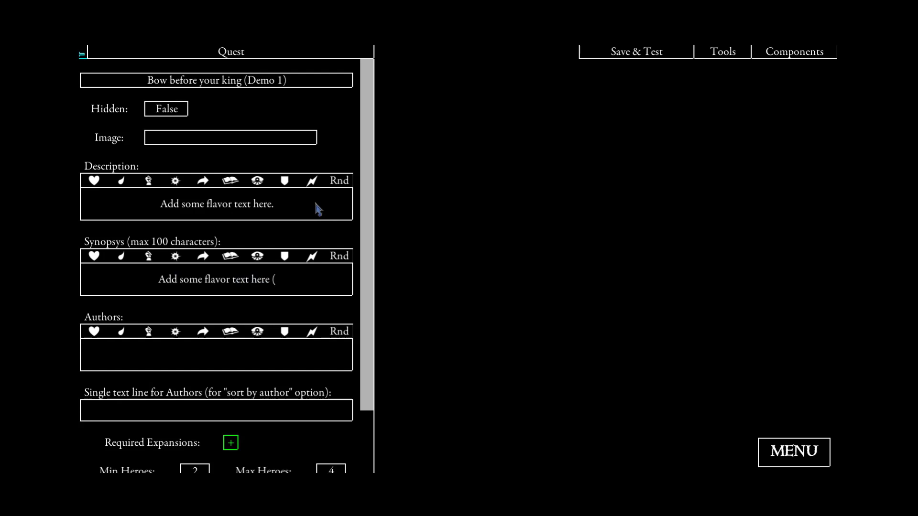
text(you)
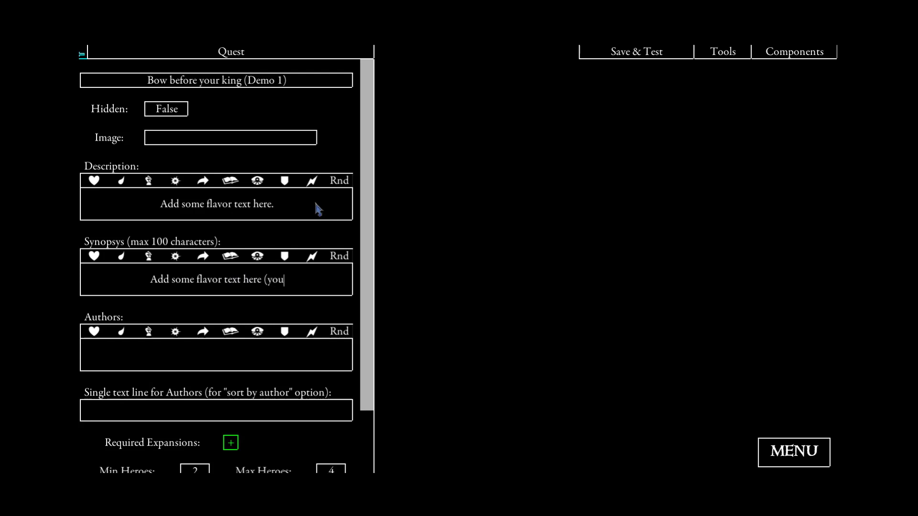
text( can see this te)
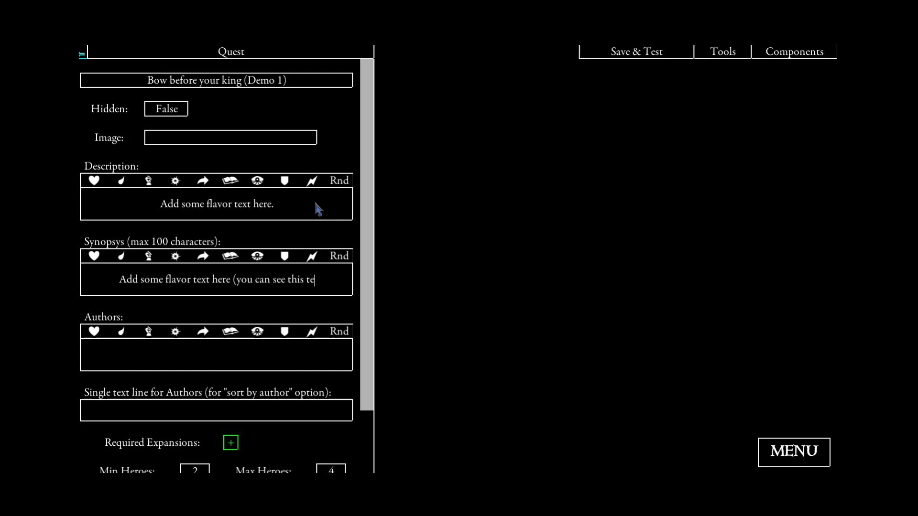
text(xt in the mis)
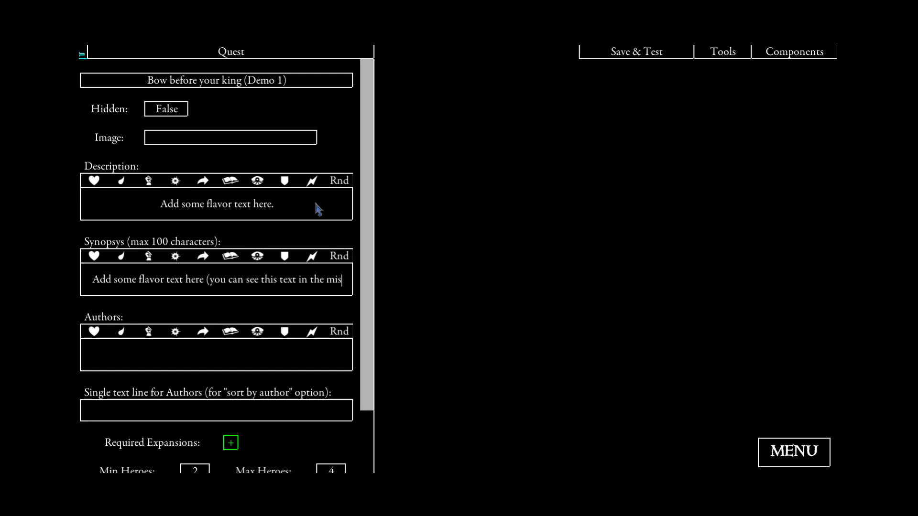
text(sion selectio)
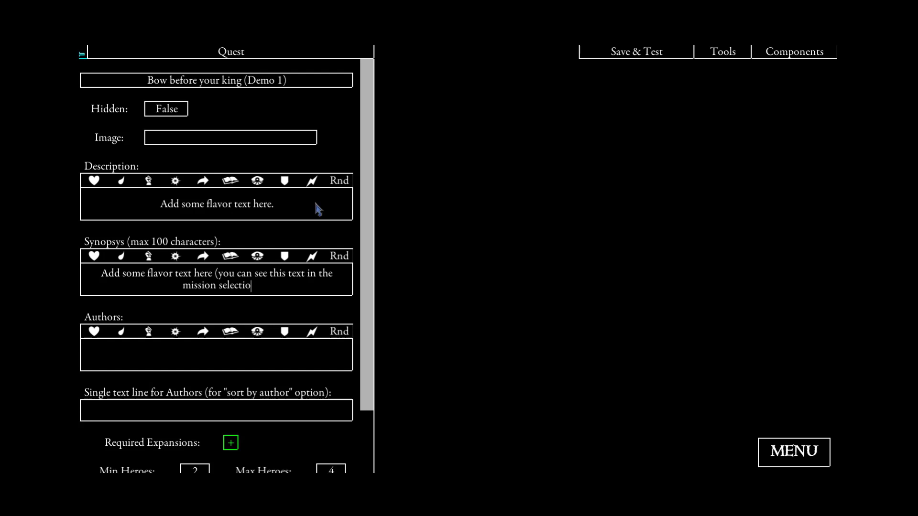
text(n screen)
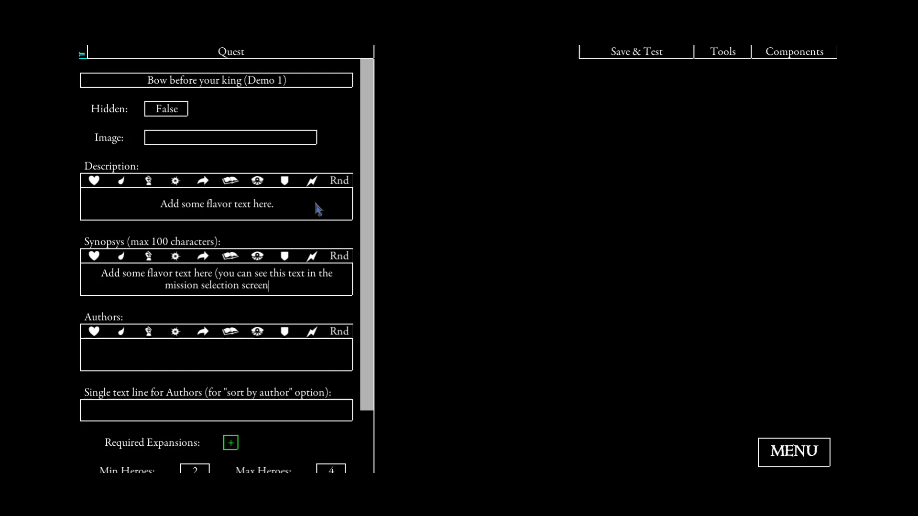
text( of valkyr)
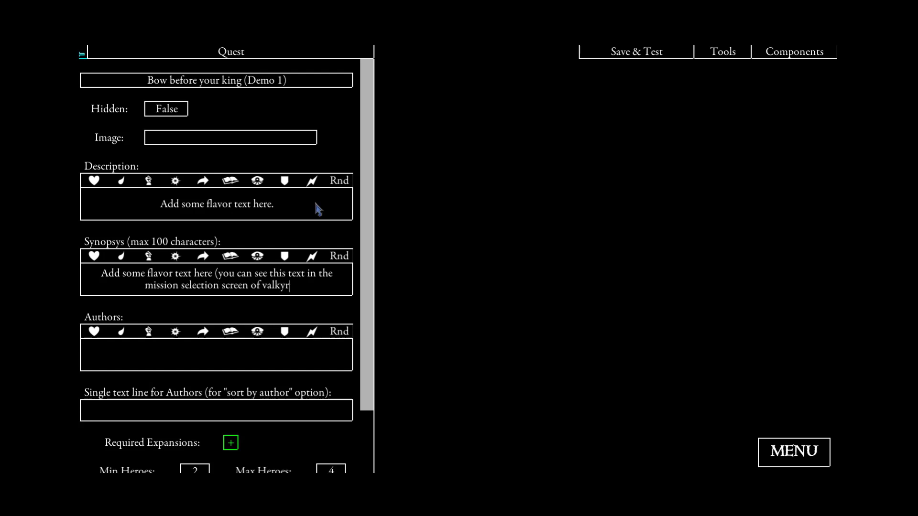
text(ie).)
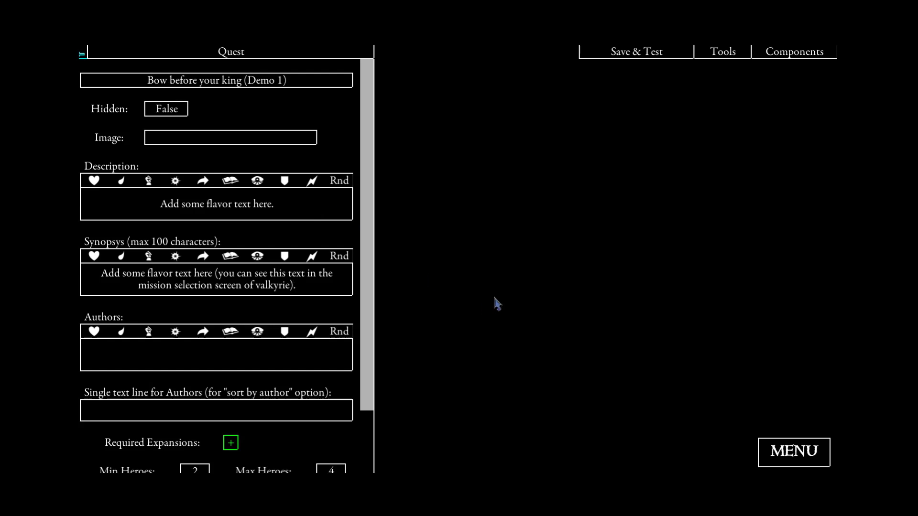
click(497, 304)
Enter the author's name as the quest's author and in the single text line used for sorting by author.
click(185, 362)
text(Tantum)
scroll(314, 254, down, 2)
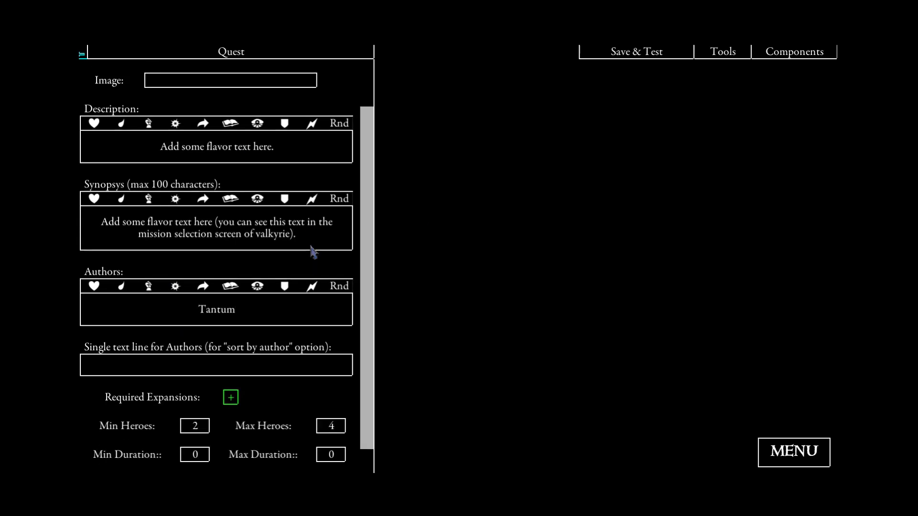
click(170, 374)
text(Tantum)
scroll(253, 340, down, 1)
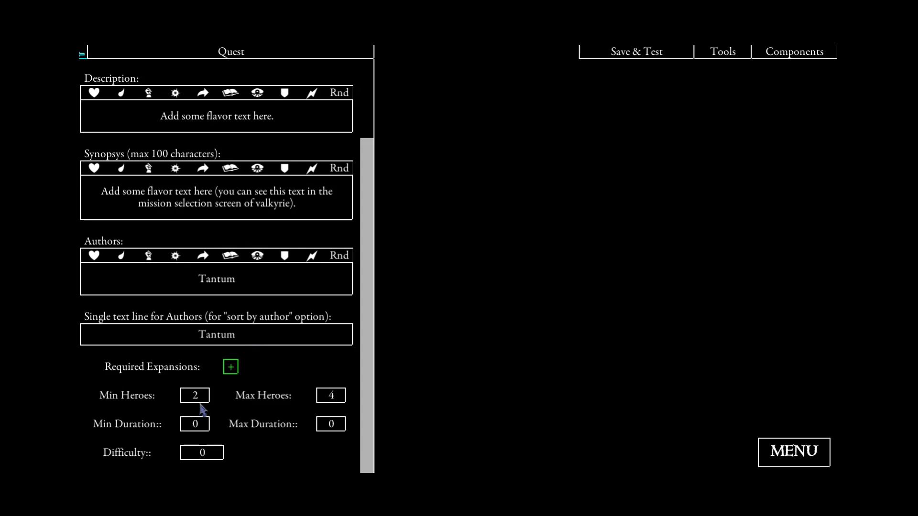
Try out the required expansions by adding the SoN pack and removing it again.
click(230, 368)
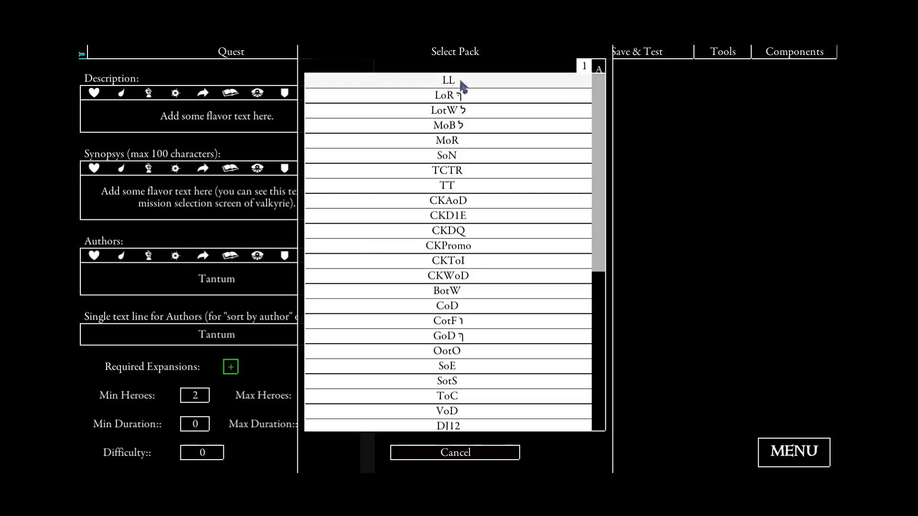
scroll(462, 233, down, 2)
drag(600, 170, 600, 102)
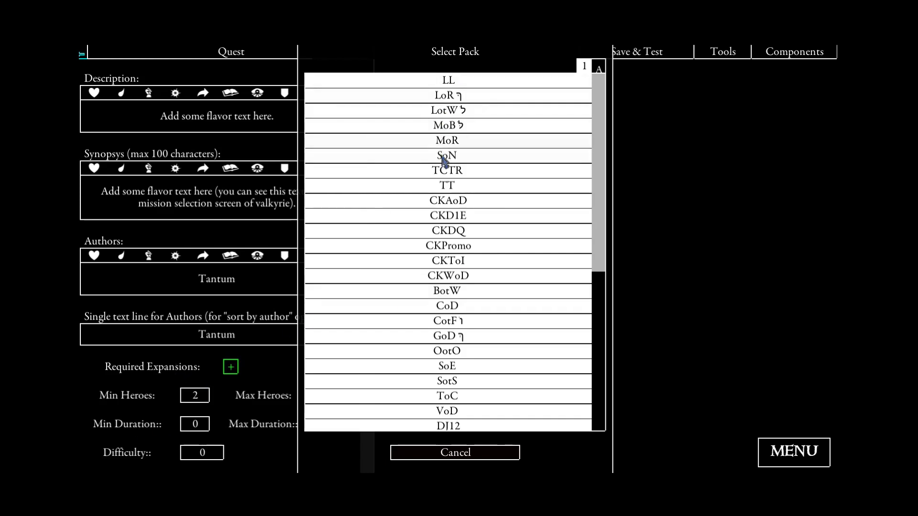
click(466, 160)
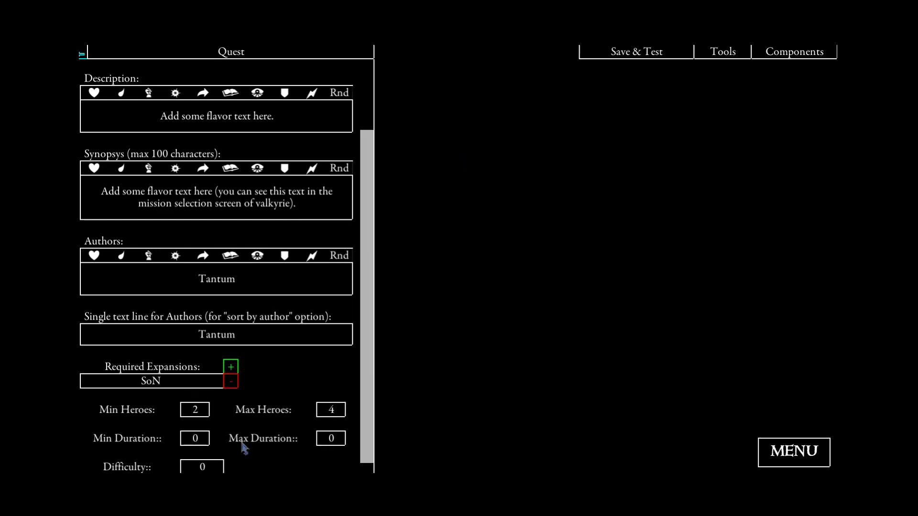
click(231, 382)
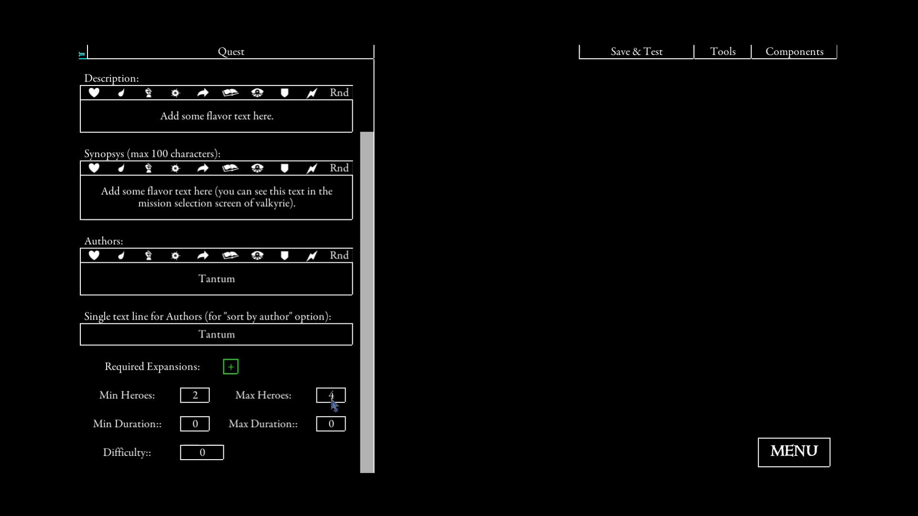
Set the quest's minimum duration to 30, maximum duration to 60 and difficulty to 0.3.
click(195, 424)
text(30)
click(337, 425)
text(60)
click(194, 453)
text(1)
click(216, 457)
Save the quest and return to the main menu.
click(802, 460)
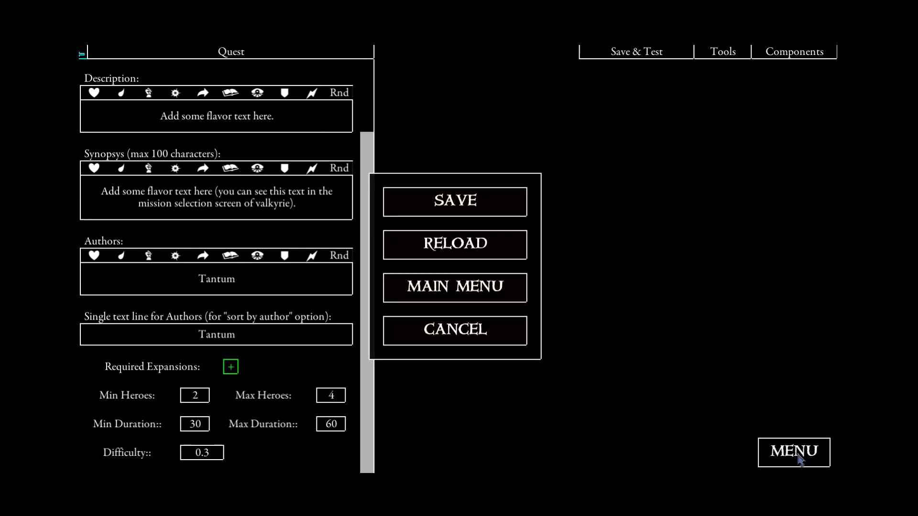
click(481, 207)
click(795, 459)
click(460, 208)
click(786, 452)
click(466, 293)
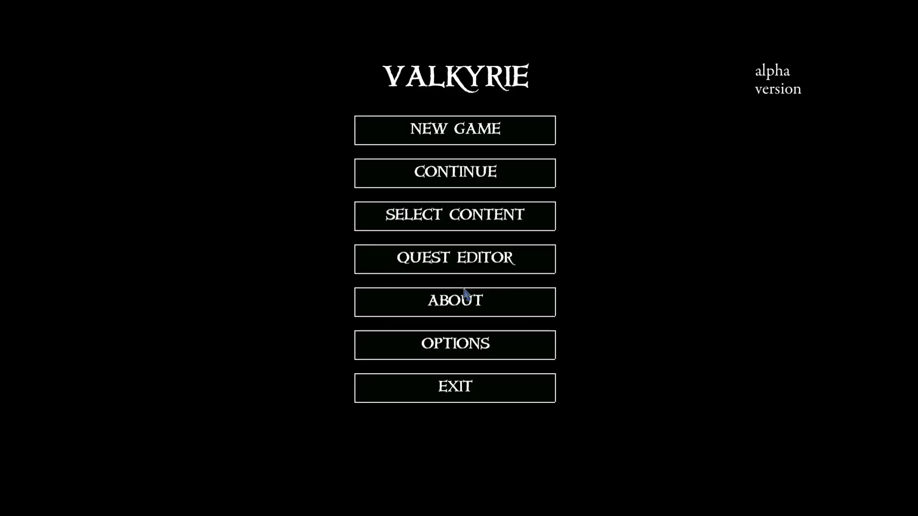
Find "Bow before your king (Demo 1)" in the offline new-game quest list and view its details page.
click(467, 139)
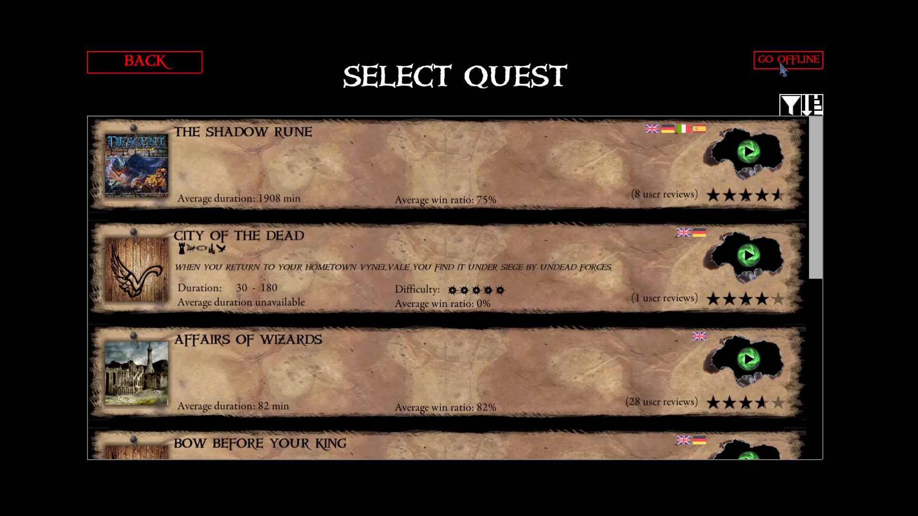
click(782, 70)
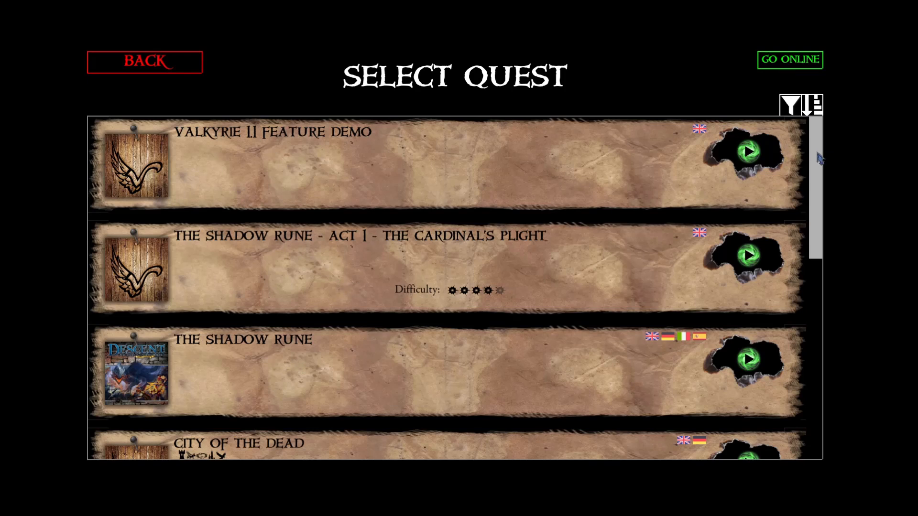
drag(816, 150, 817, 378)
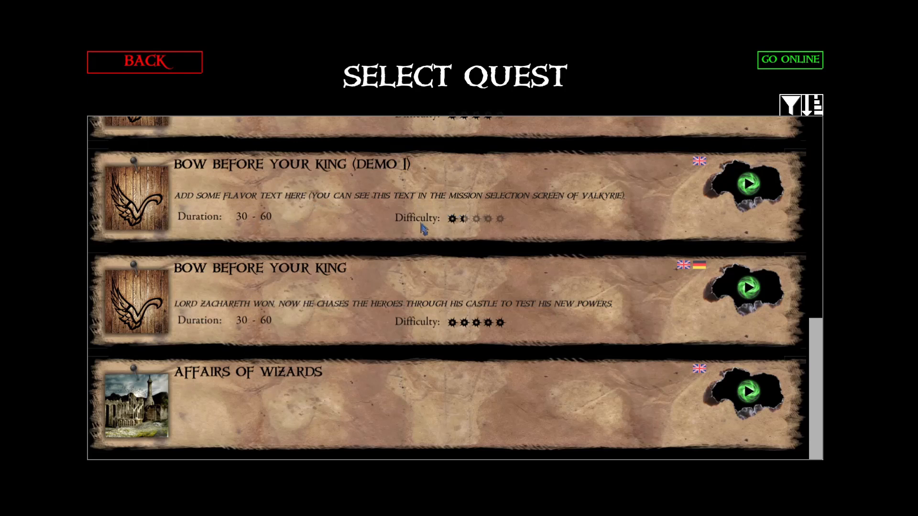
click(752, 190)
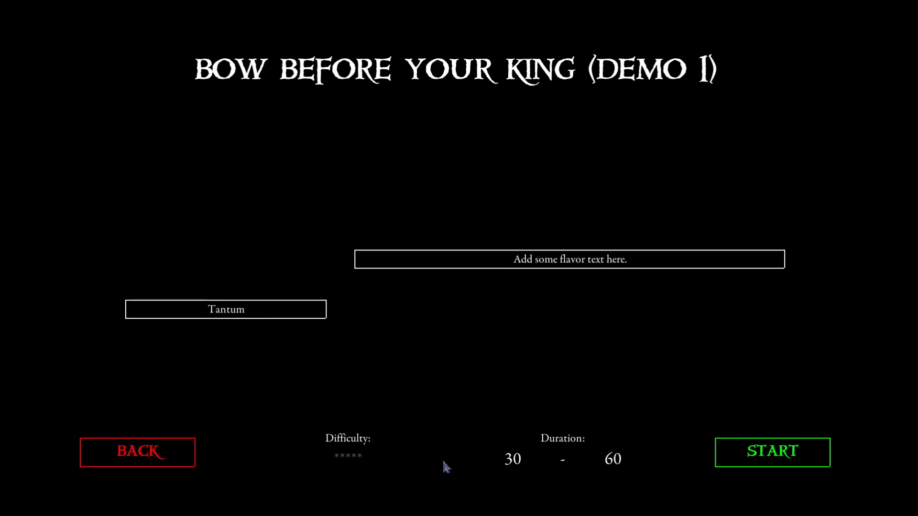
Leave the quest selection and reopen "Bow before your king (Demo 1)" in the quest editor.
click(128, 456)
click(132, 61)
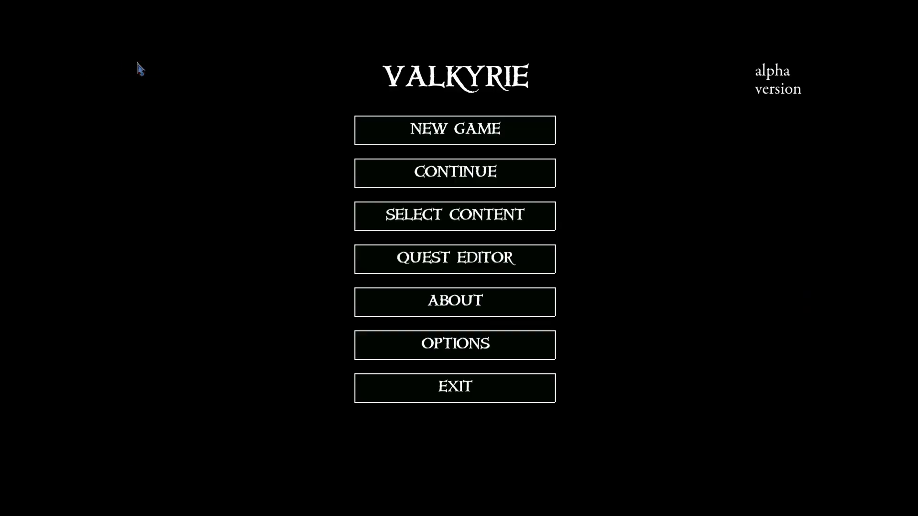
click(435, 263)
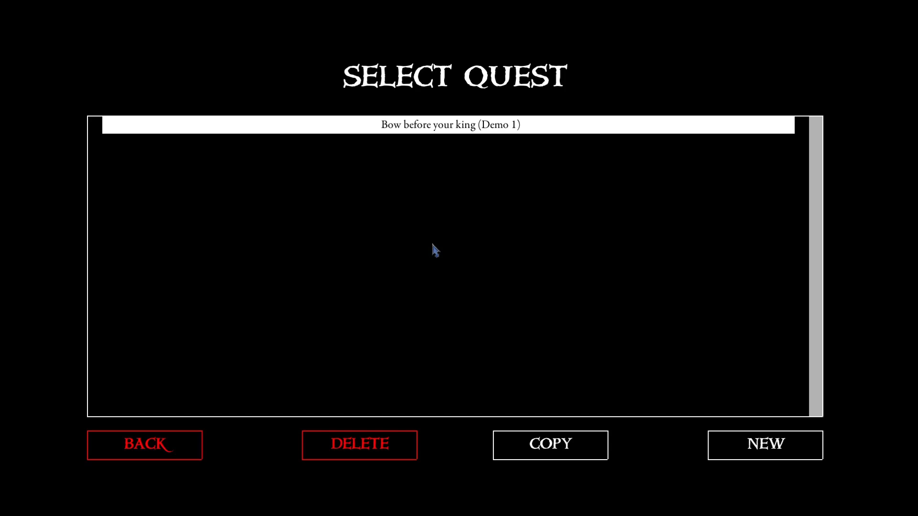
click(437, 133)
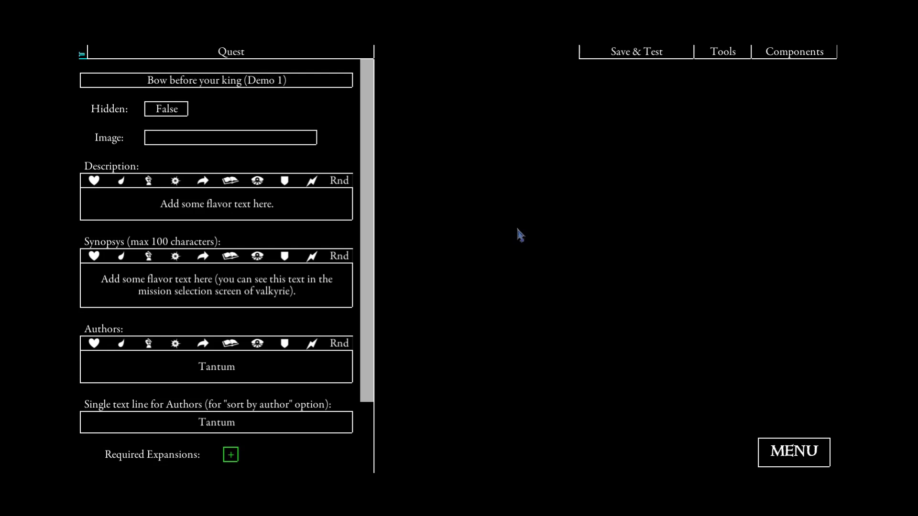
Add a new tile component to the quest and inspect it on the map.
click(792, 57)
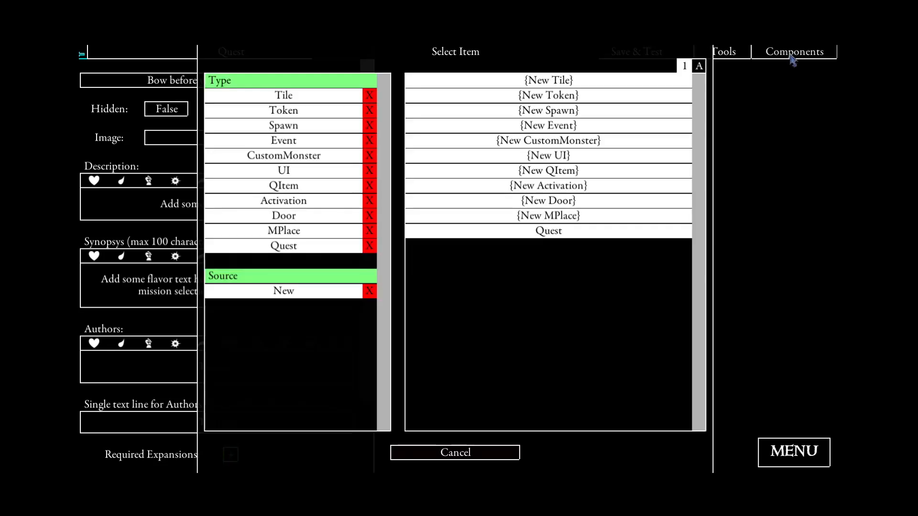
click(530, 82)
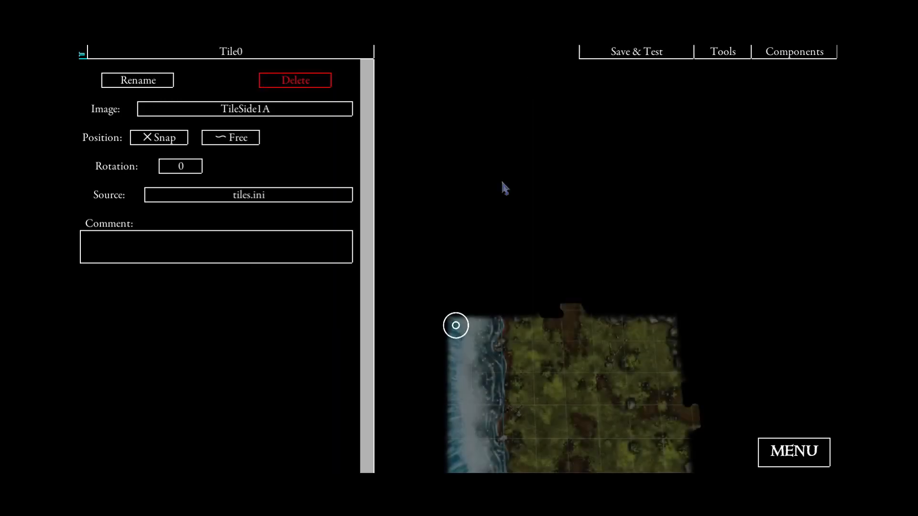
drag(481, 169, 547, 289)
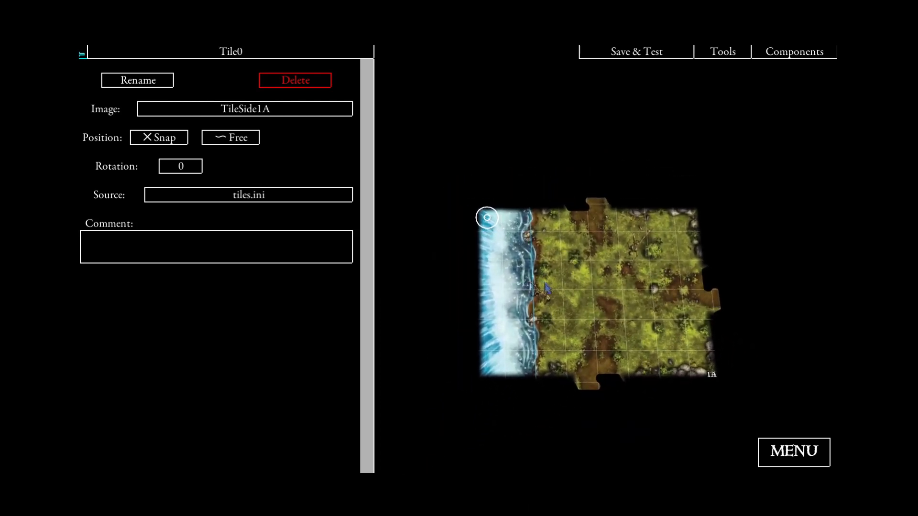
drag(606, 248, 560, 288)
scroll(551, 359, down, 3)
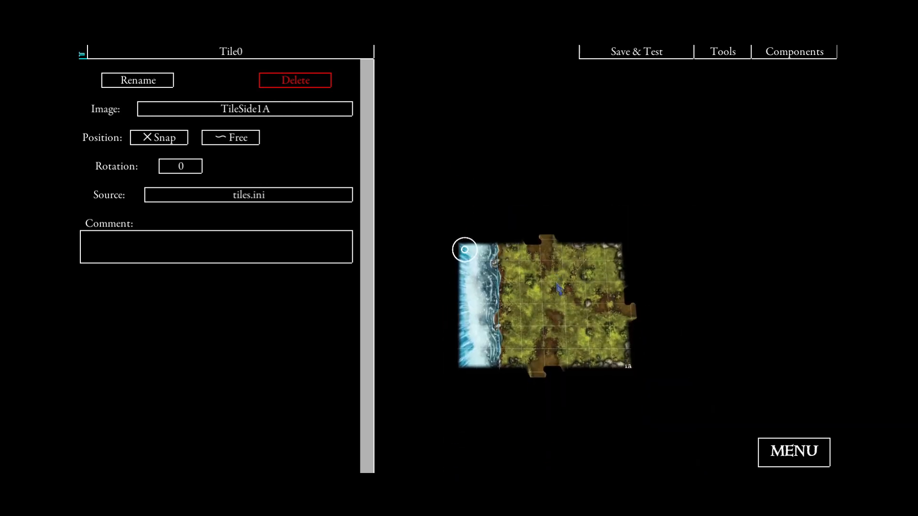
drag(670, 301, 616, 162)
drag(474, 162, 515, 261)
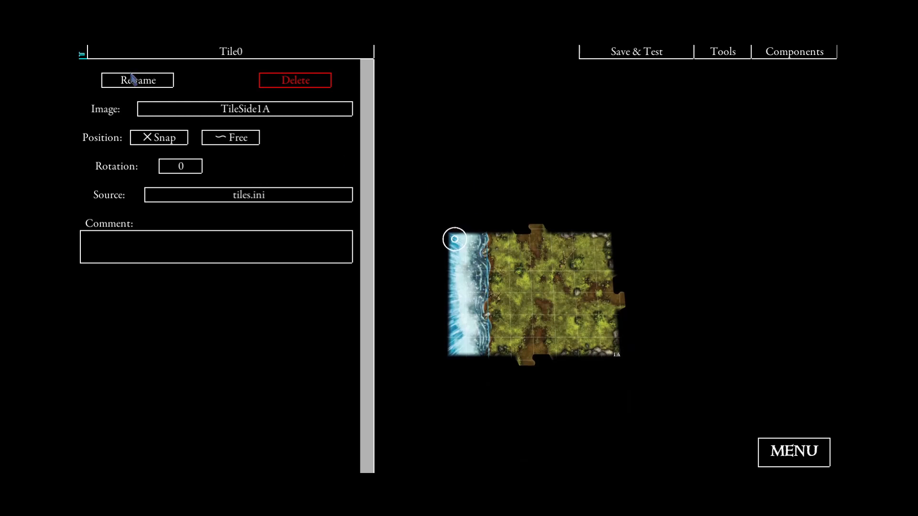
Change the new tile's image to TileSide1B.
click(255, 113)
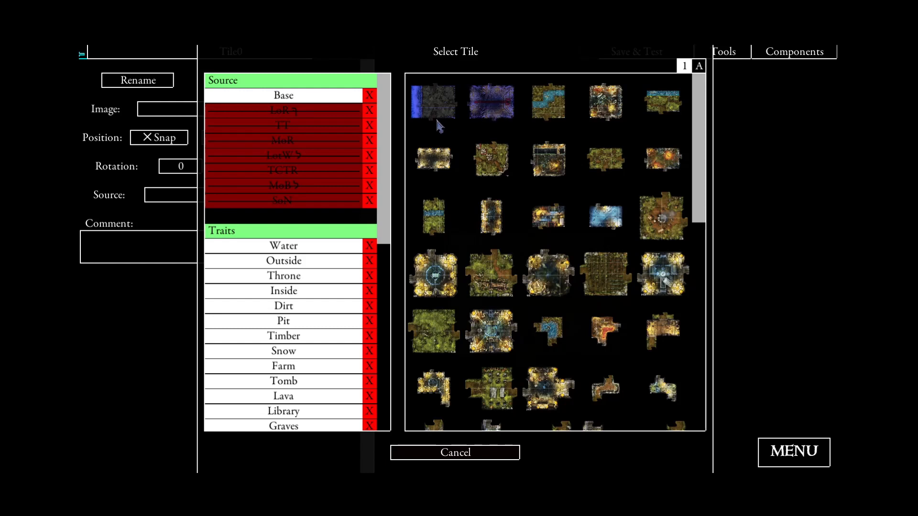
click(480, 458)
click(502, 116)
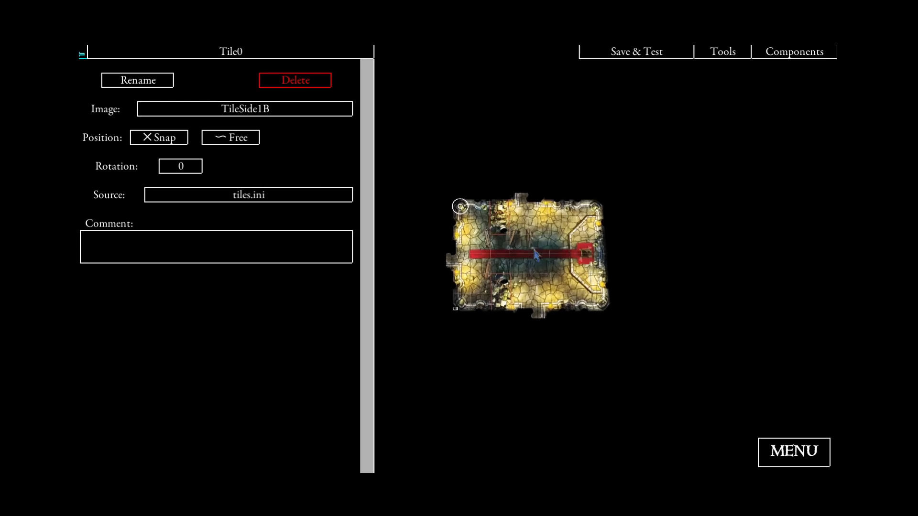
Set the rotation of the TileSide1B tile to 180.
scroll(547, 251, up, 1)
scroll(547, 249, down, 1)
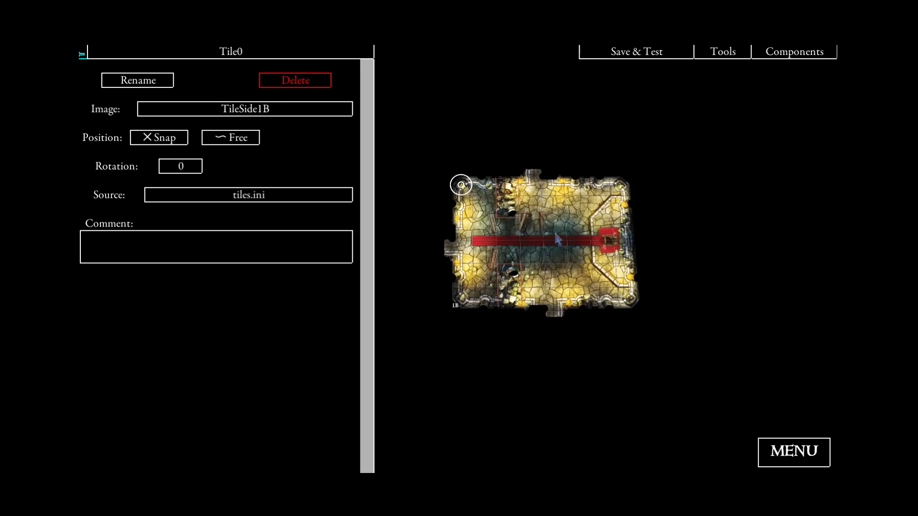
click(185, 169)
click(185, 169)
mouse_move(480, 235)
mouse_down()
mouse_move(646, 232)
mouse_move(599, 241)
mouse_move(551, 291)
mouse_move(489, 323)
mouse_up()
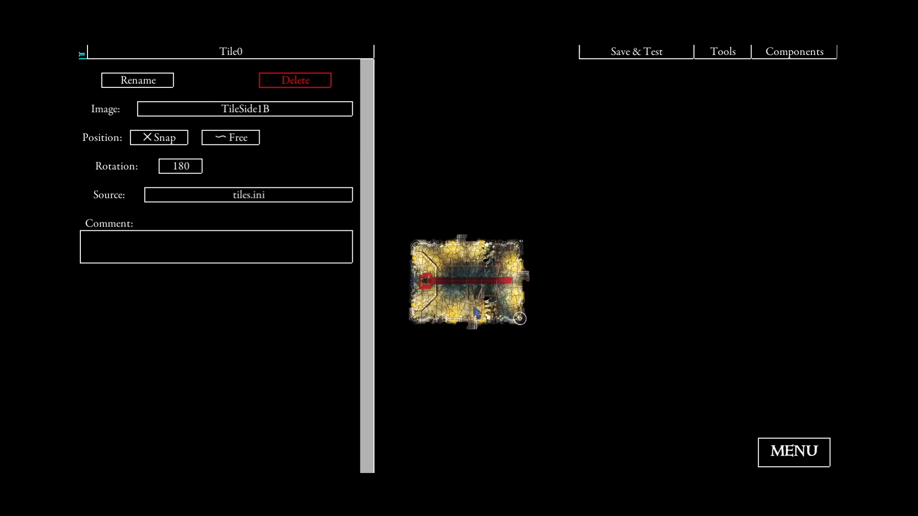
Rename the TileSide1B tile component to 1B.
click(143, 85)
click(393, 98)
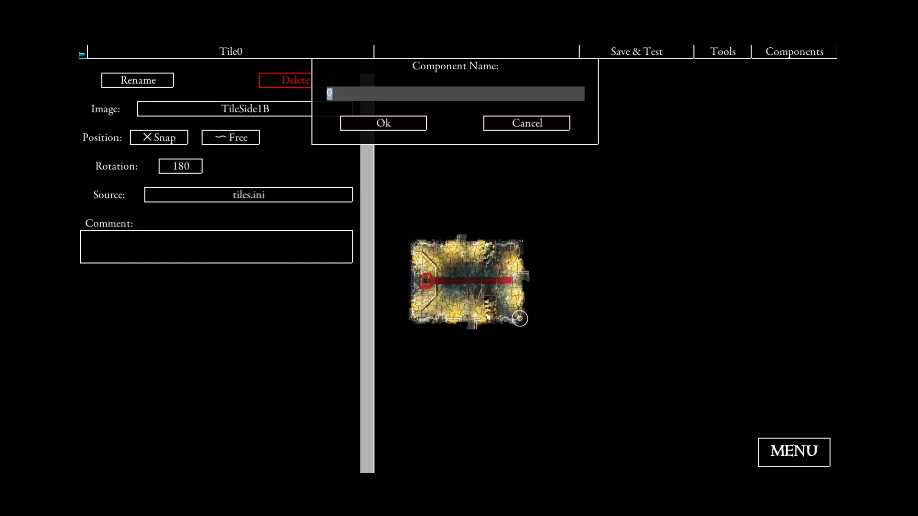
text(1B)
click(367, 124)
Add a new tile component and set its image to TileSideCapB.
drag(482, 303, 543, 300)
scroll(560, 193, up, 5)
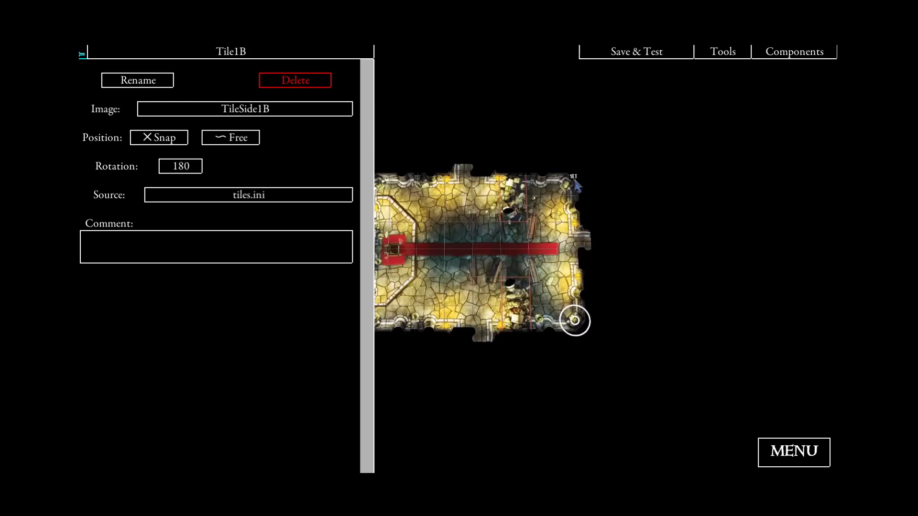
drag(487, 242, 530, 237)
scroll(525, 236, down, 3)
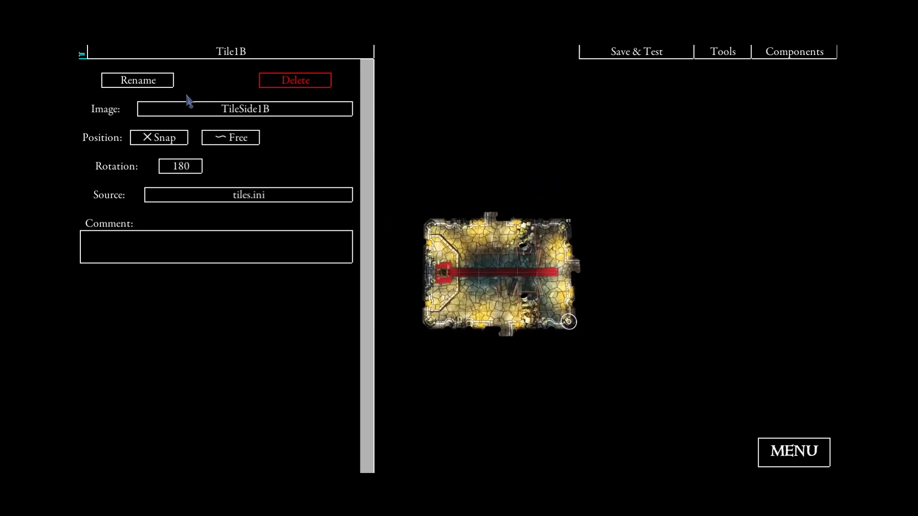
click(773, 59)
click(531, 82)
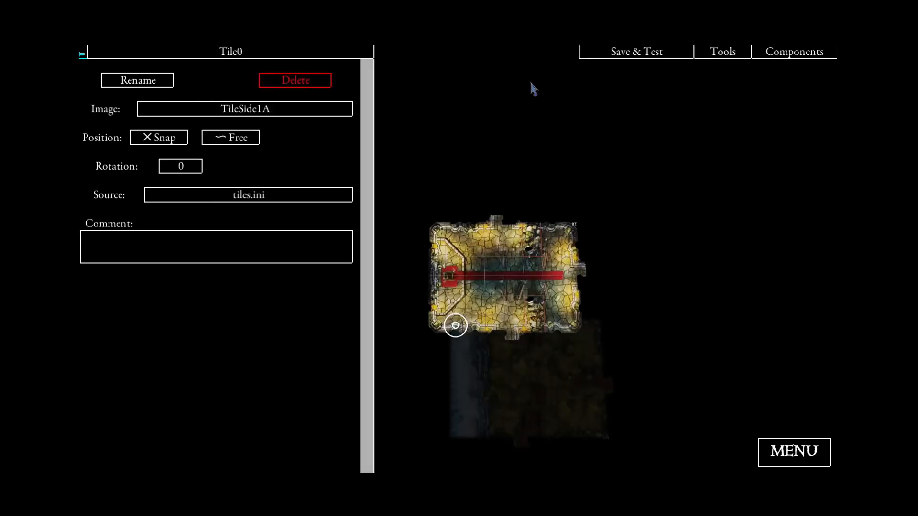
click(255, 113)
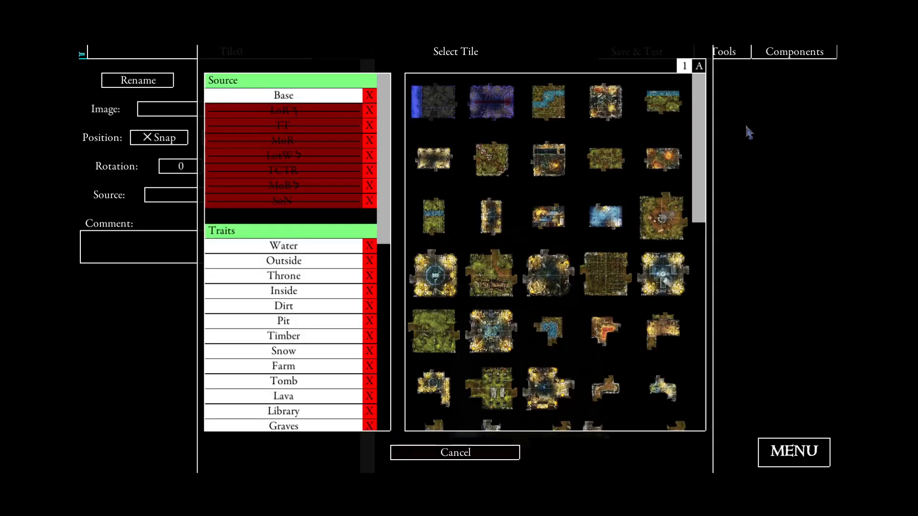
drag(705, 138, 724, 422)
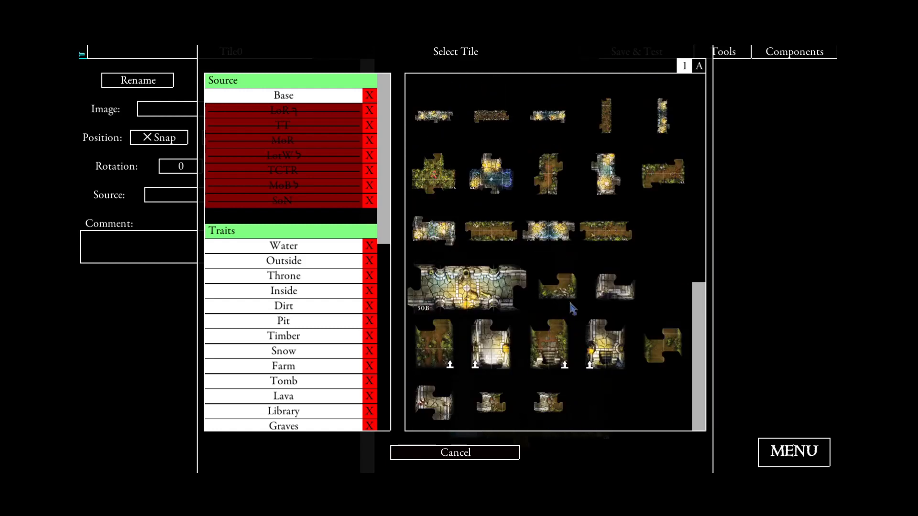
click(615, 288)
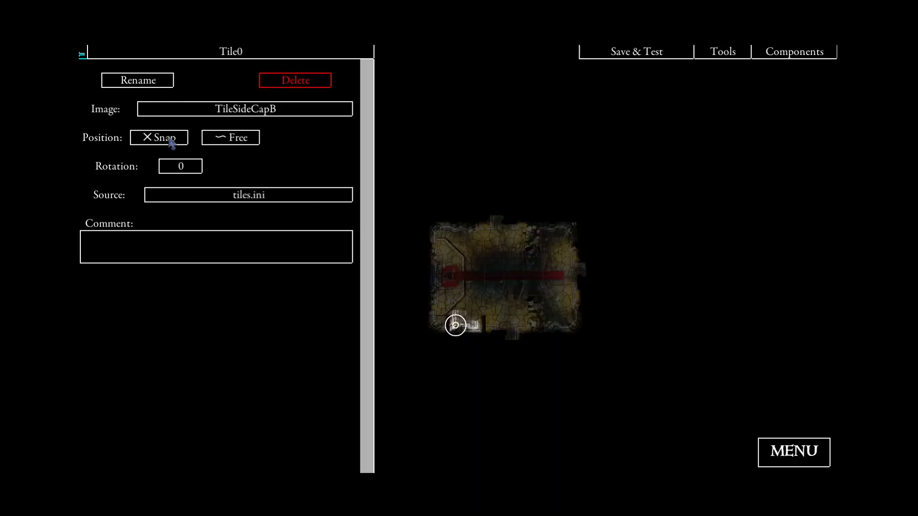
Snap the TileSideCapB end cap onto the lower exit of the 1B tile.
click(502, 348)
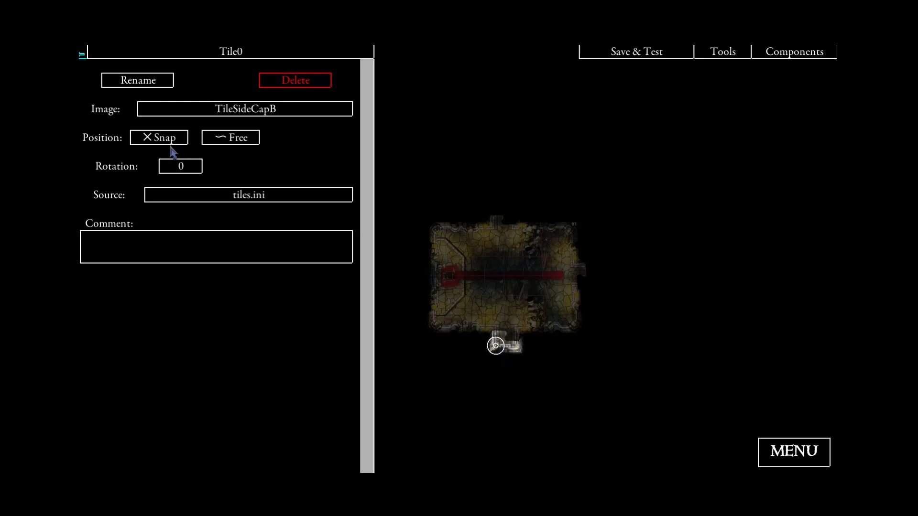
click(464, 374)
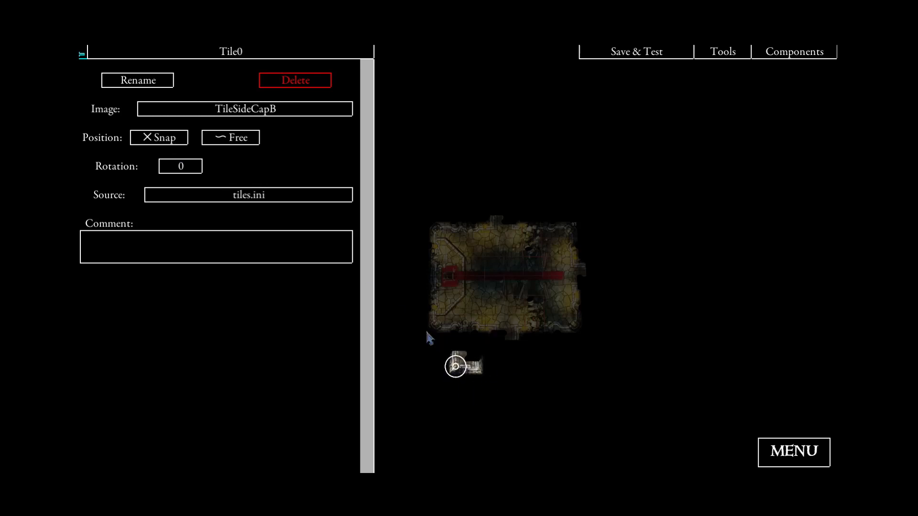
click(499, 352)
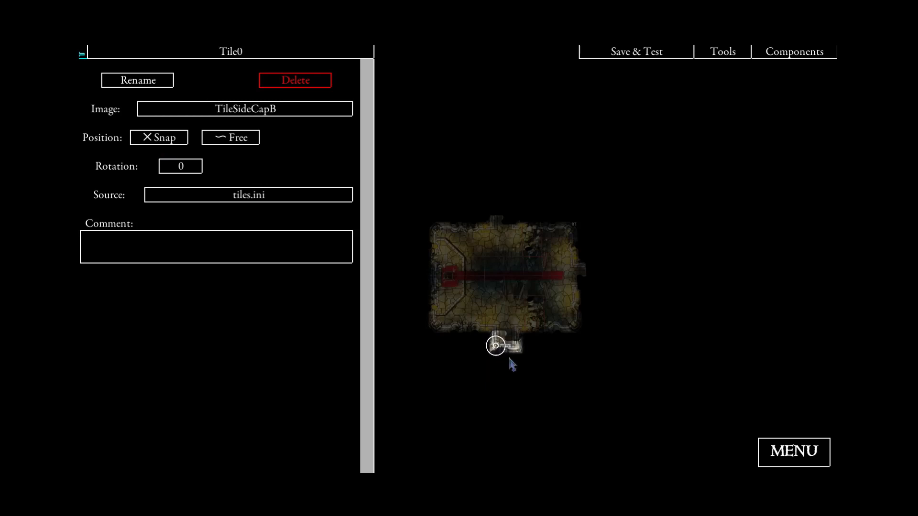
scroll(516, 354, up, 1)
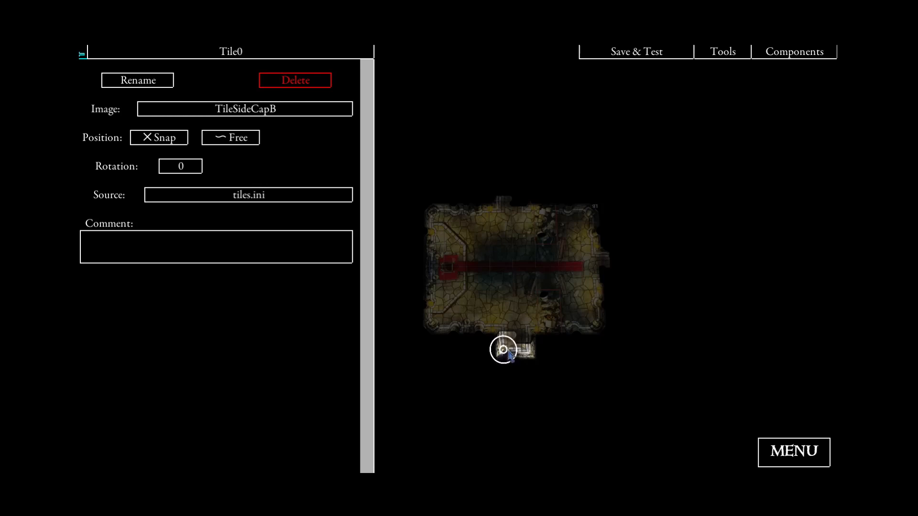
scroll(563, 337, down, 2)
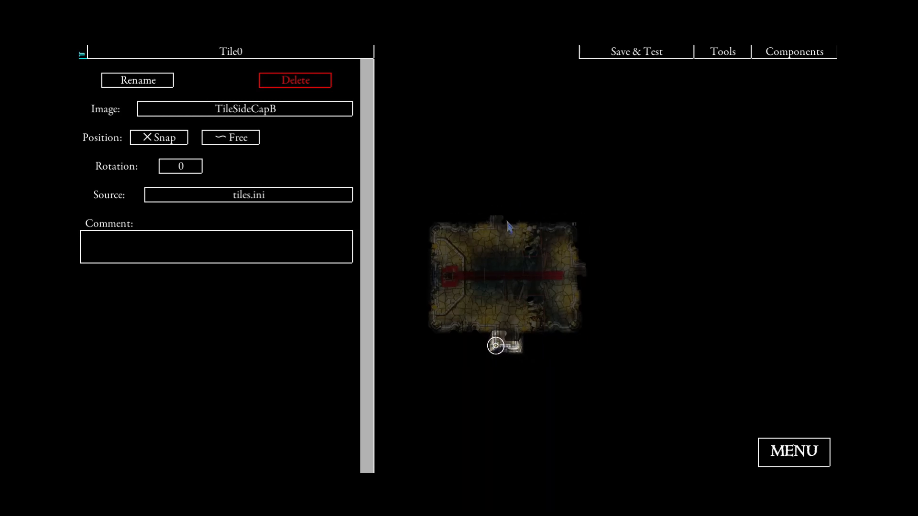
Add another TileSideCapB end cap, rotated 180, and snap it onto the upper exit of the 1B tile.
click(786, 53)
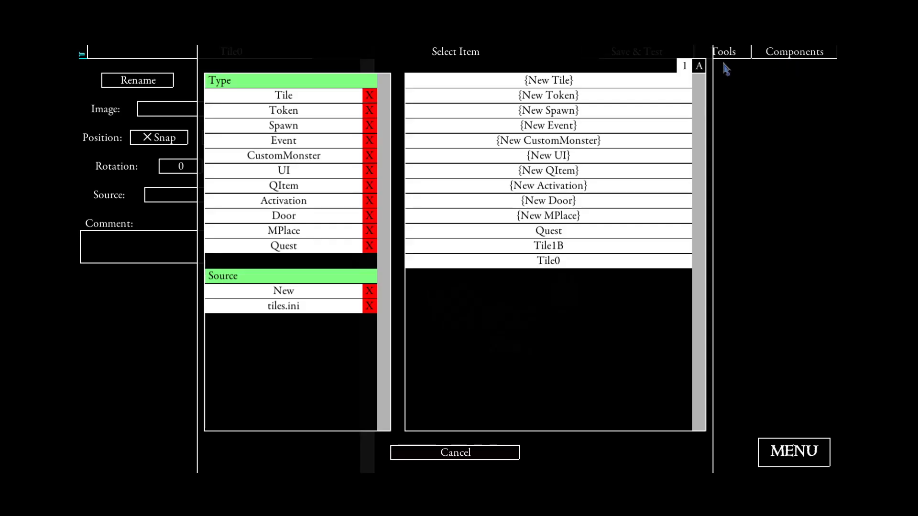
click(557, 86)
click(213, 109)
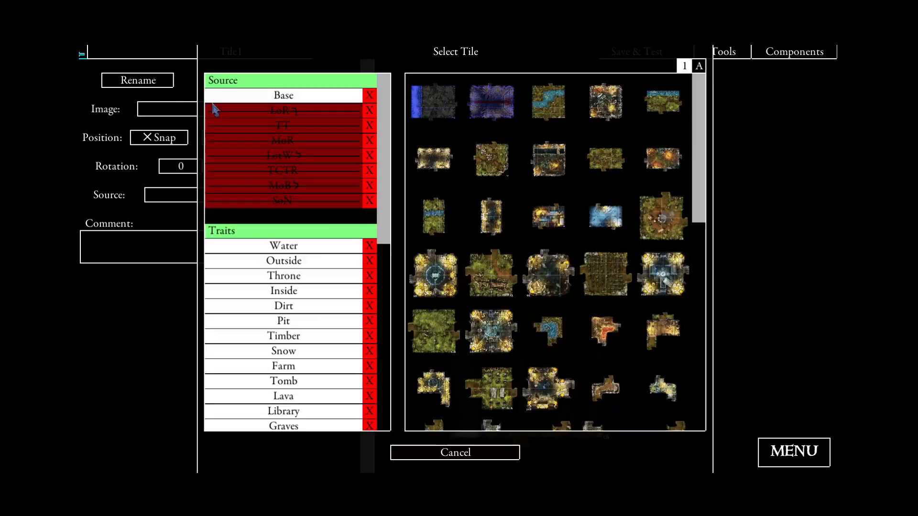
drag(699, 131, 699, 390)
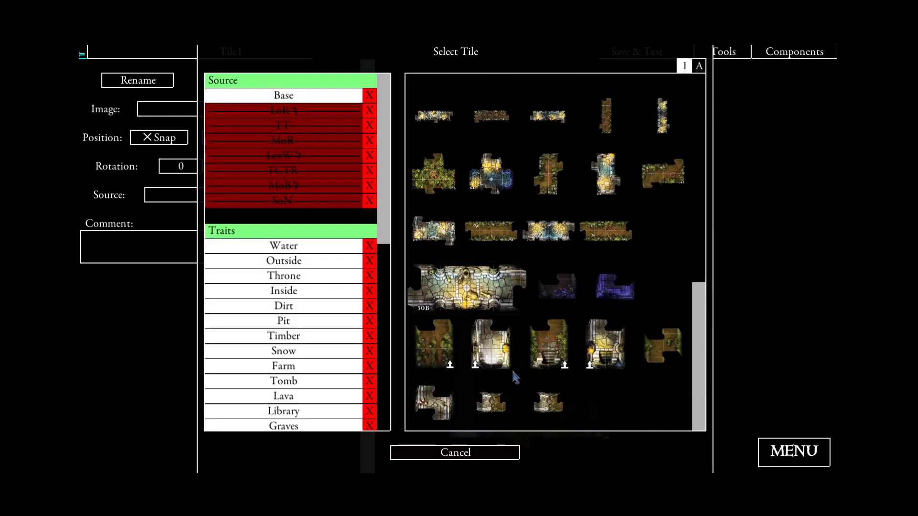
click(601, 285)
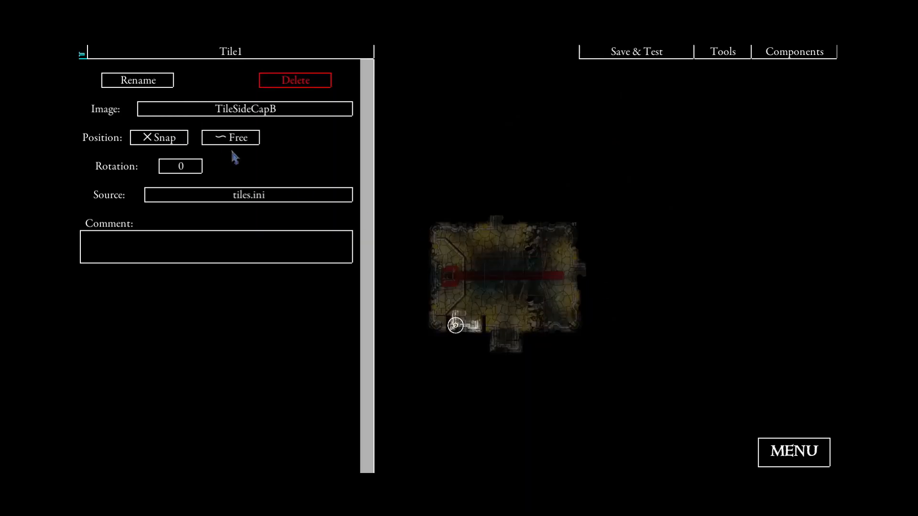
click(185, 170)
click(510, 225)
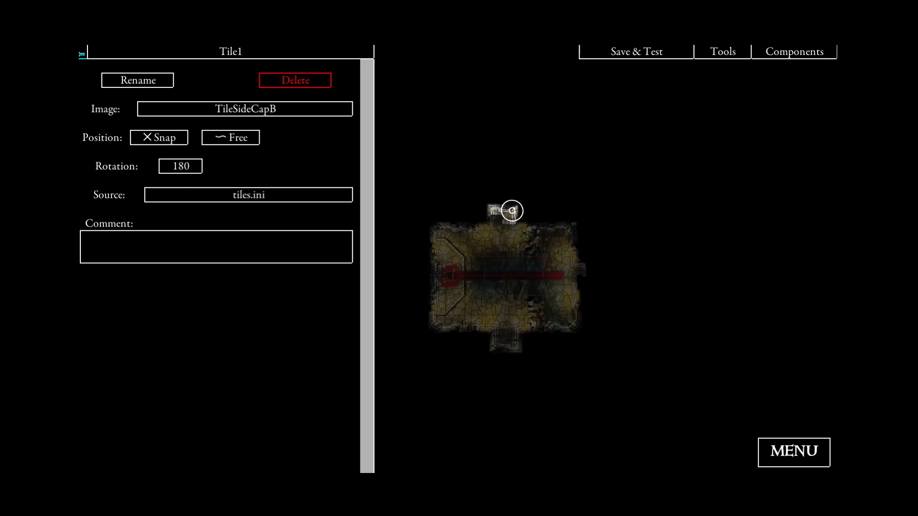
Rename the upper end cap tile to 1BEndcap1 and copy that name for reuse.
click(129, 80)
text(BEndca)
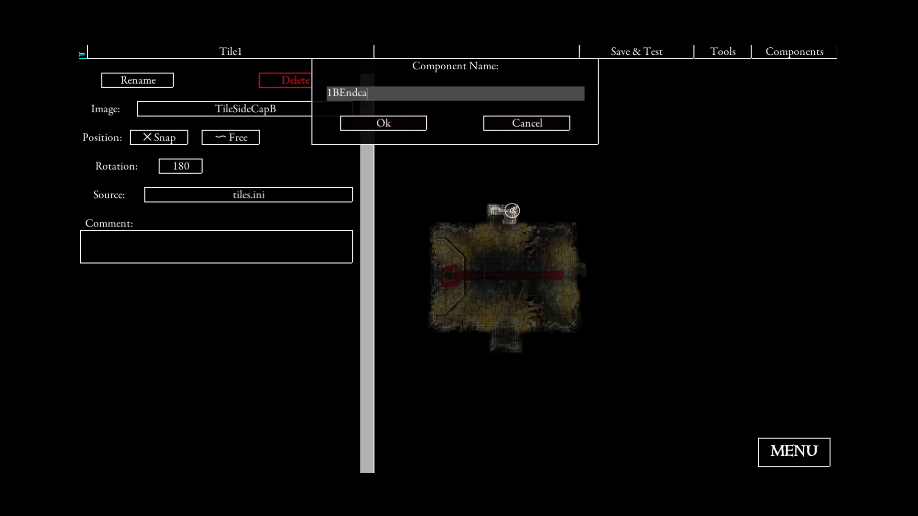
text(p1)
key(ctrl+a)
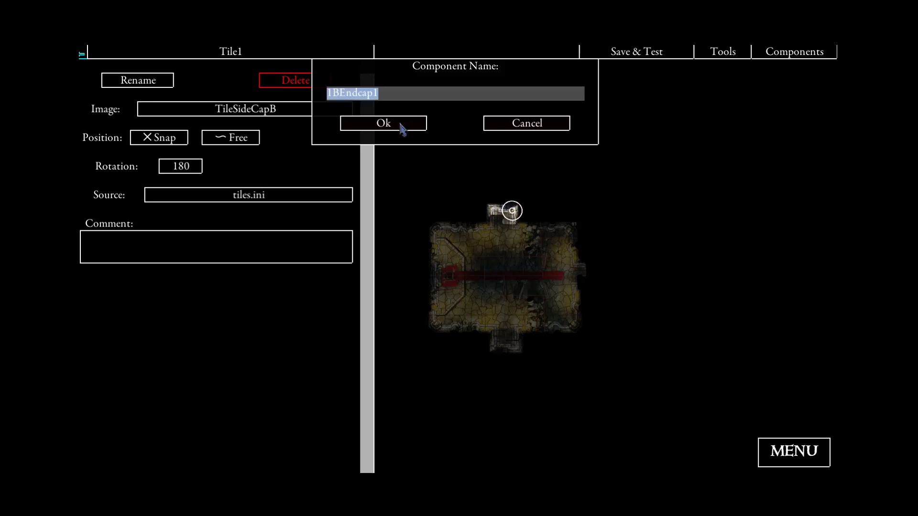
click(400, 123)
Select the end cap tile at the 1B tile's lower exit and rename it to 1BEndcap2.
drag(462, 414, 460, 370)
right_click(461, 370)
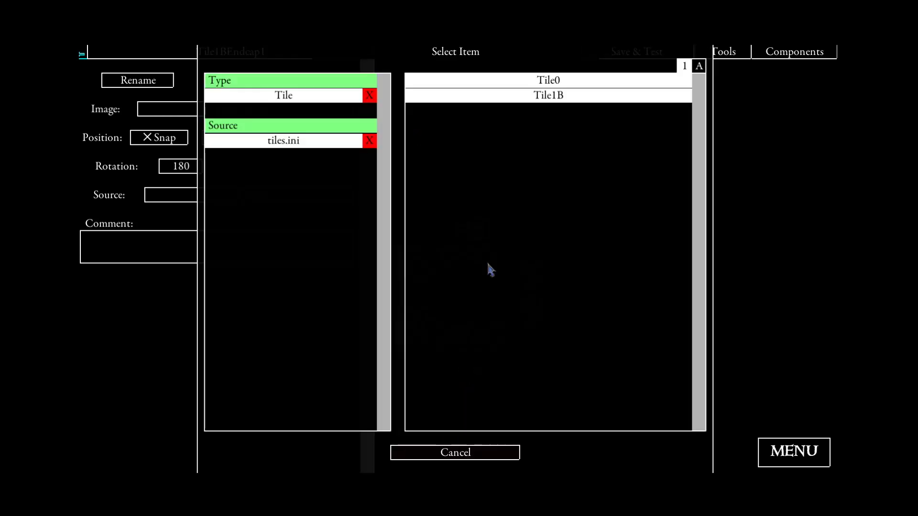
click(495, 80)
click(145, 84)
text(1BEndcap1)
key(BackSpace)
text(2)
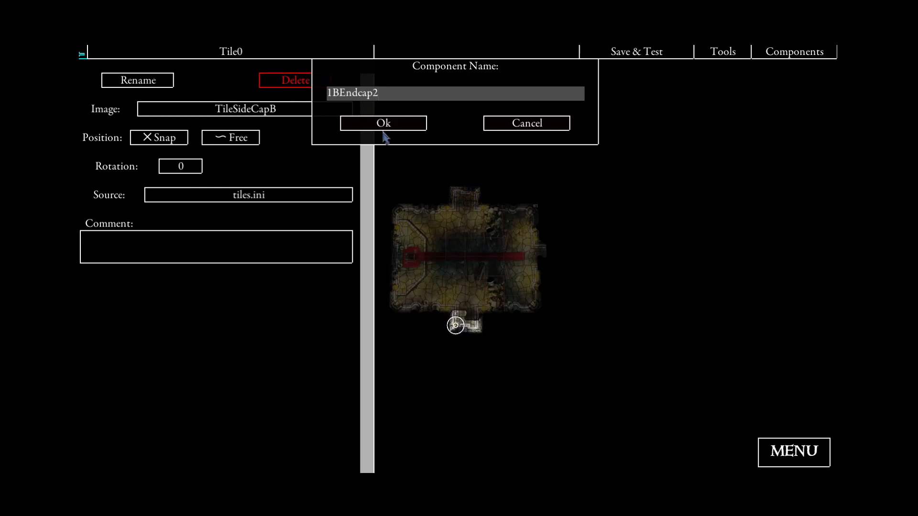
click(388, 123)
Add a TileSide4A tile, chosen with the Outside trait filter, and snap it east of the 1B tile with a small gap between their exits.
scroll(468, 251, down, 1)
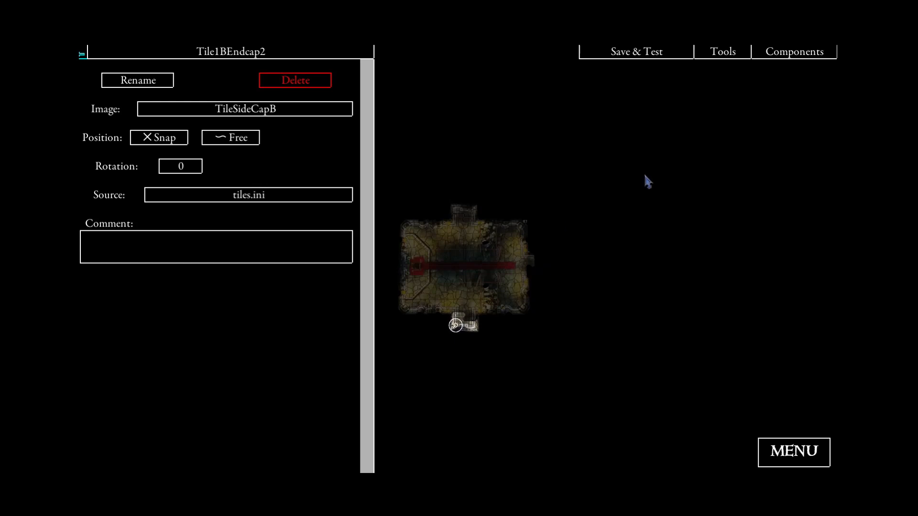
click(795, 62)
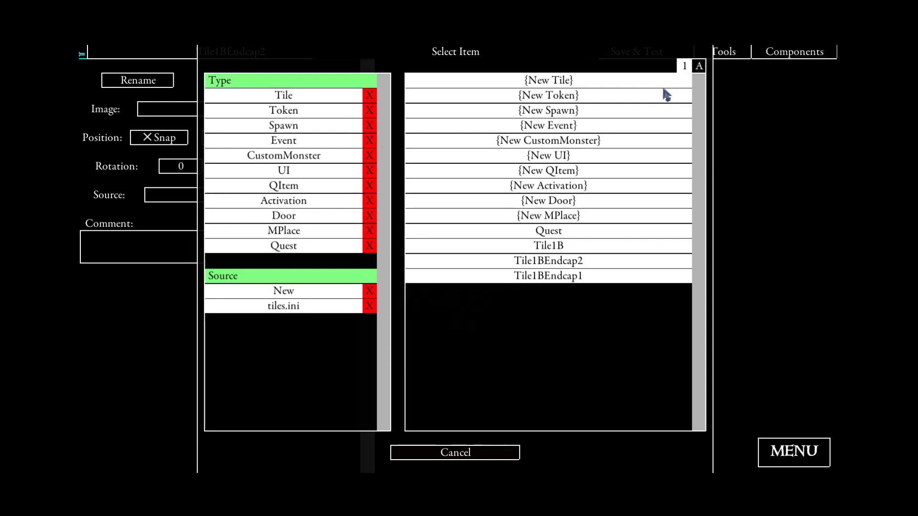
click(549, 79)
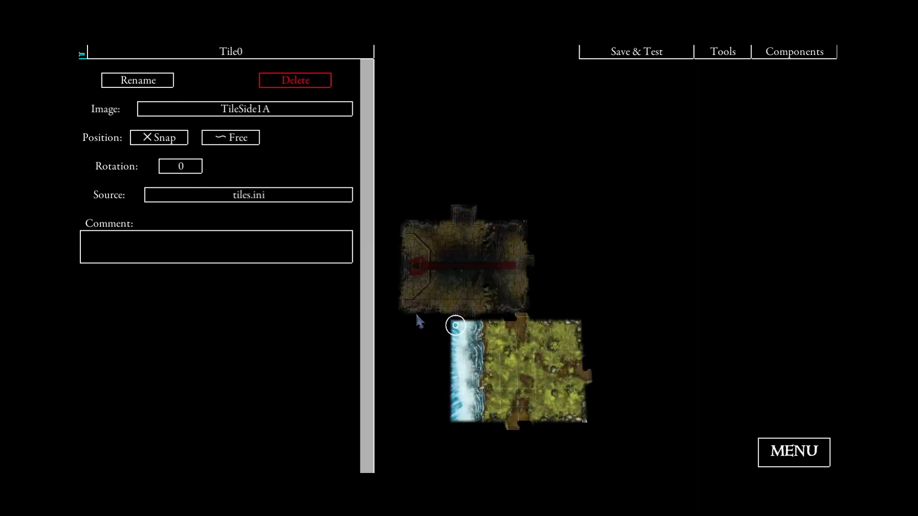
click(297, 112)
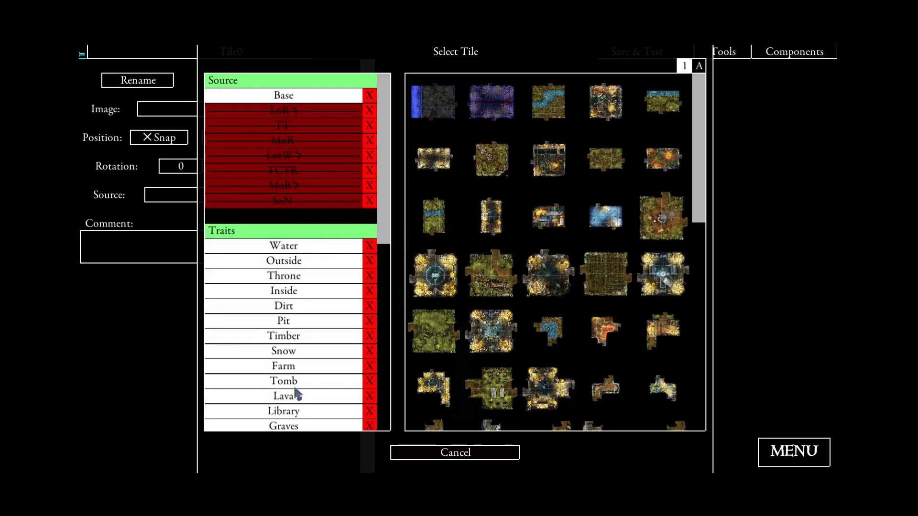
scroll(294, 266, down, 2)
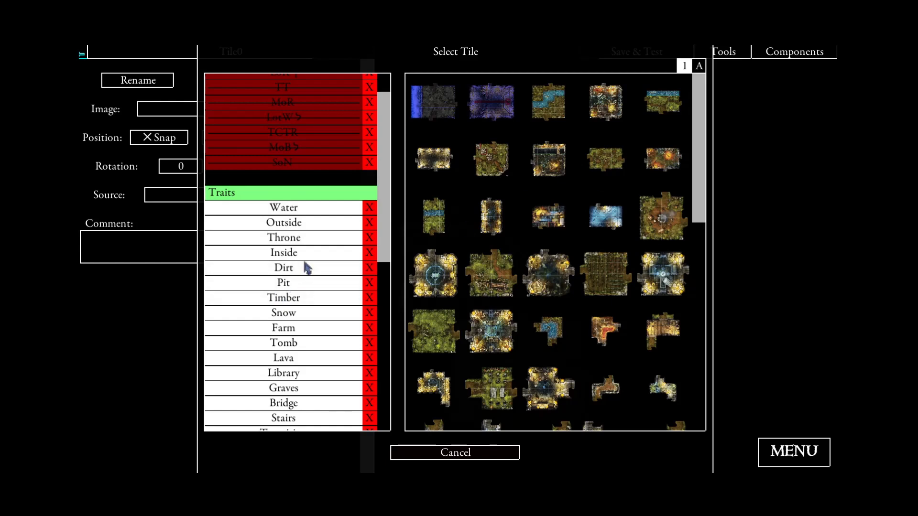
scroll(309, 266, down, 2)
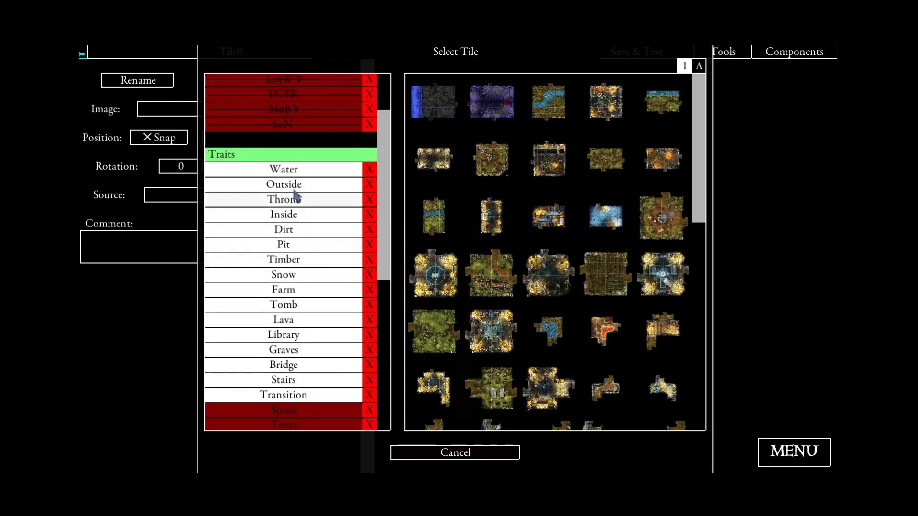
click(279, 190)
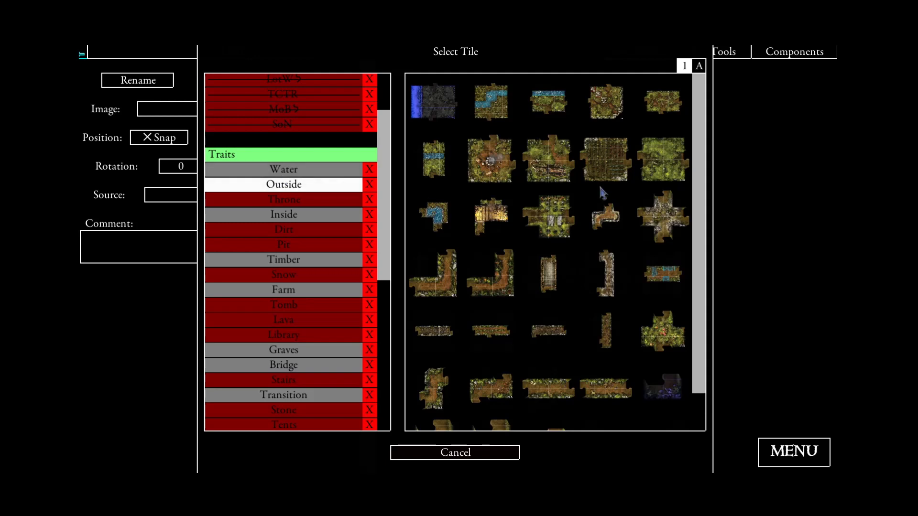
click(614, 112)
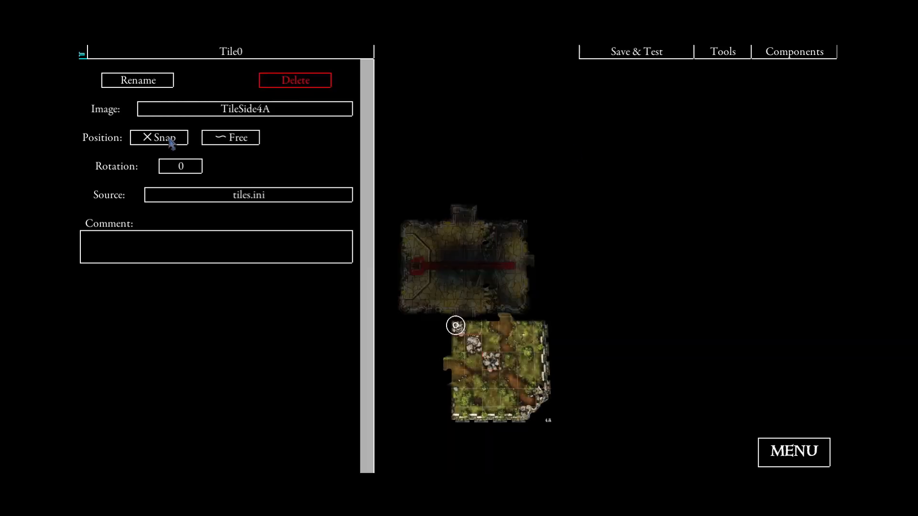
click(538, 223)
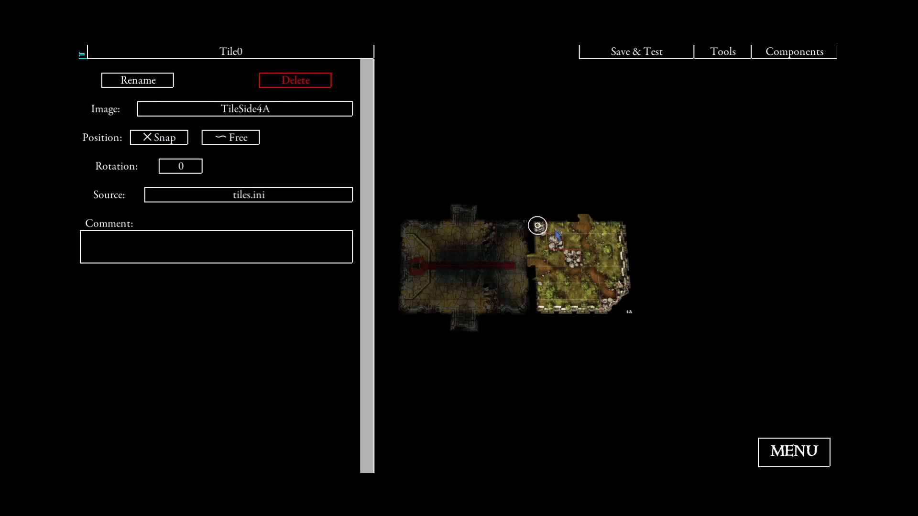
drag(556, 233, 573, 233)
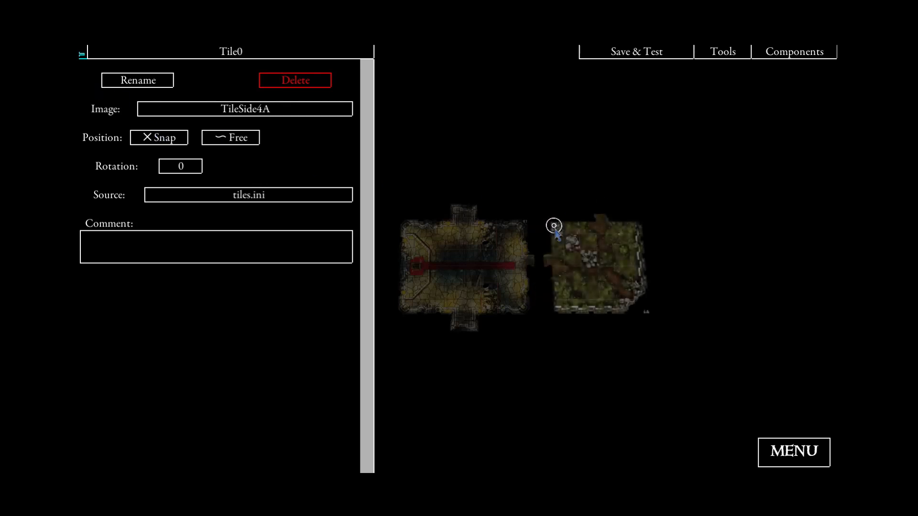
Add a new tile component and set its image to TileSideTransitionA.
click(784, 56)
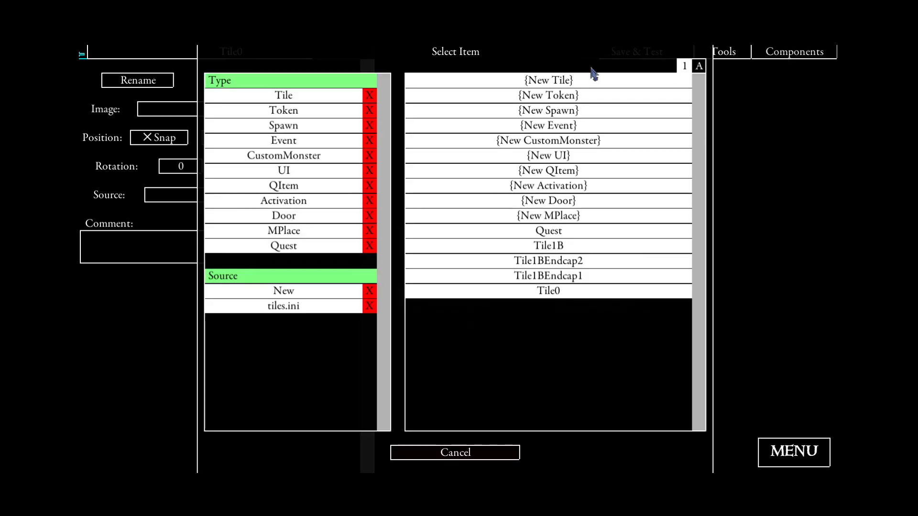
click(531, 87)
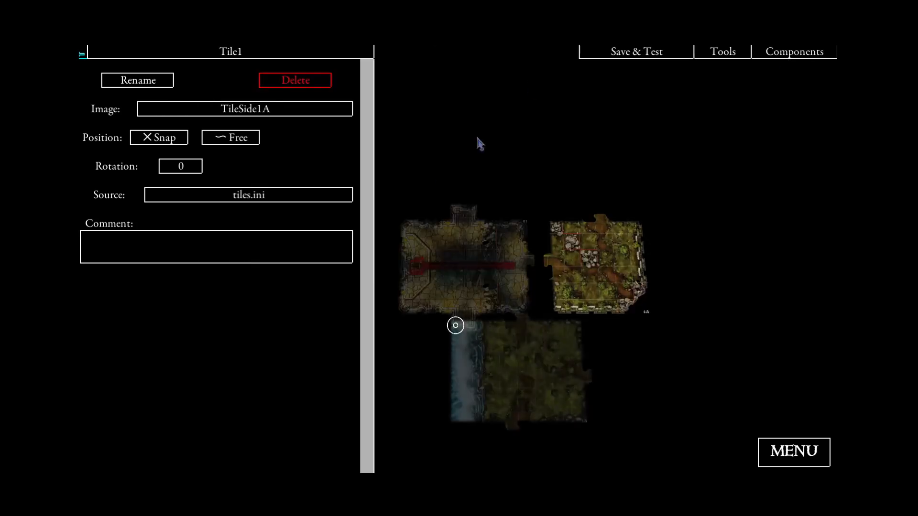
click(210, 110)
drag(701, 182, 698, 405)
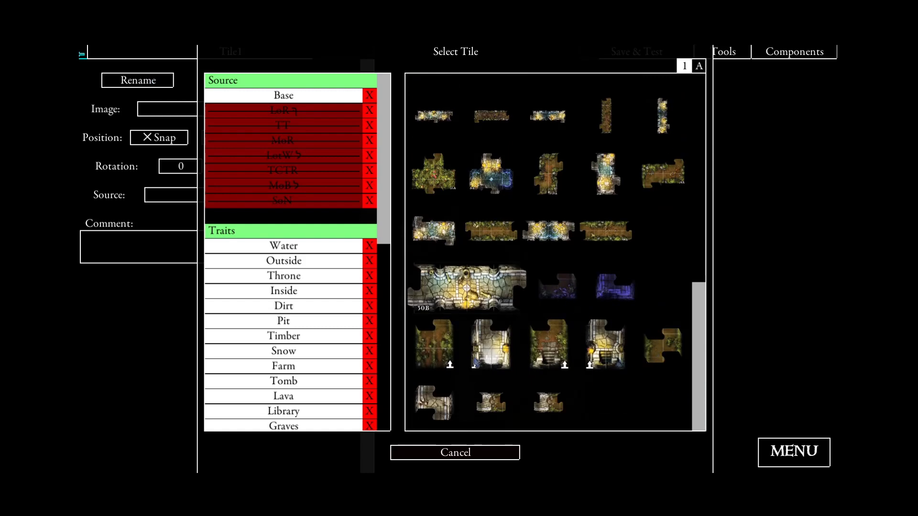
click(497, 404)
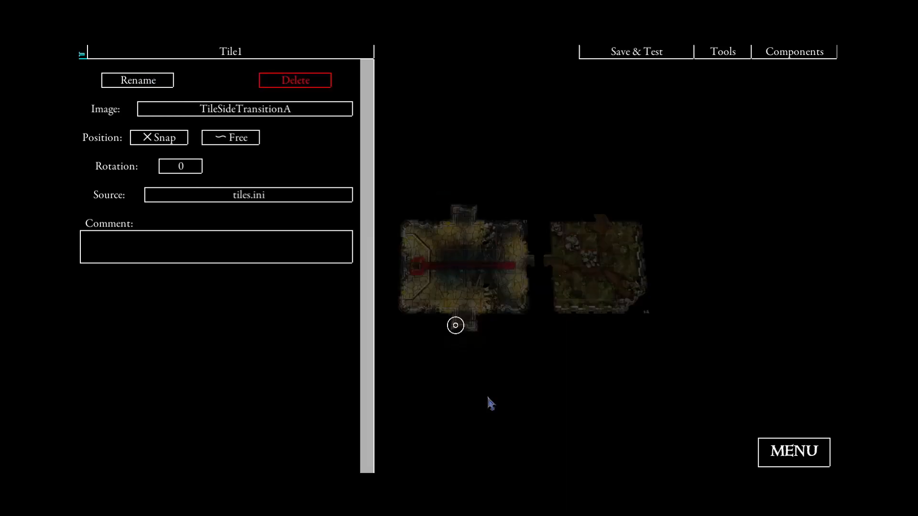
Snap the transition tile onto the 1B tile's east exit, between the 1B tile and the outdoor 4A tile.
click(162, 140)
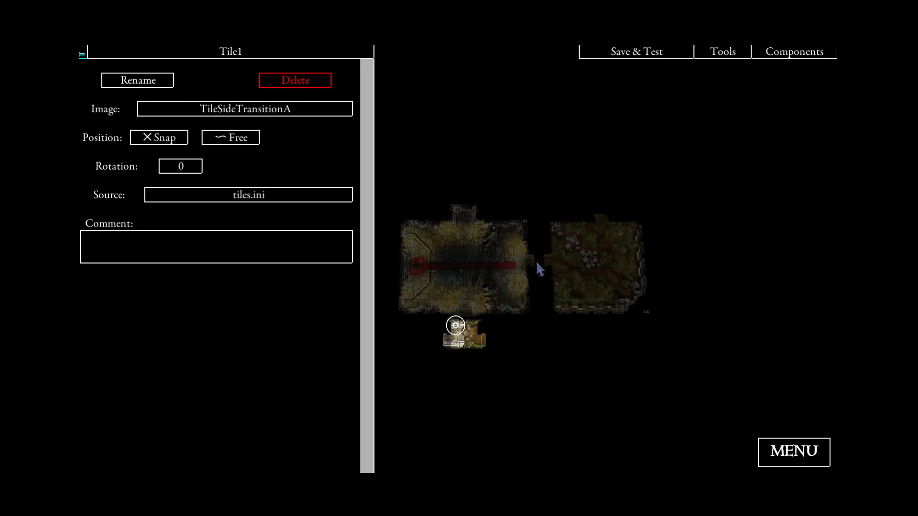
click(539, 264)
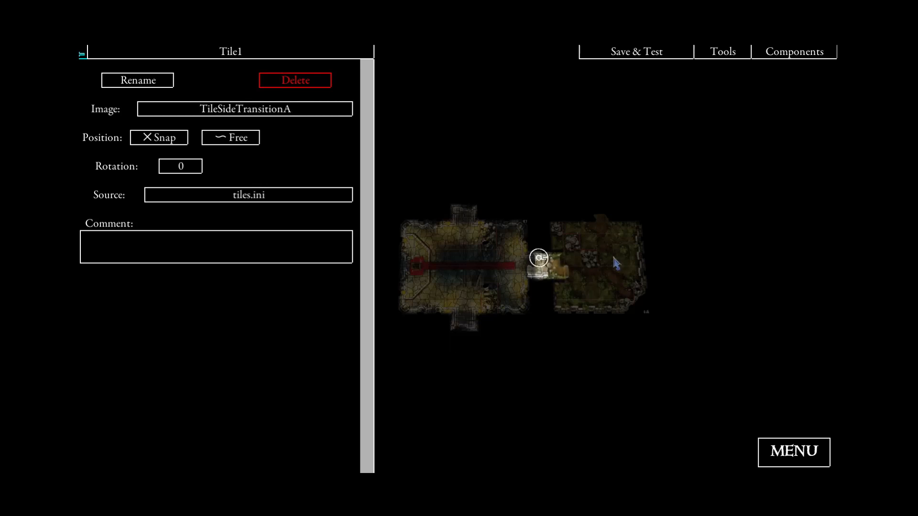
drag(612, 257, 577, 255)
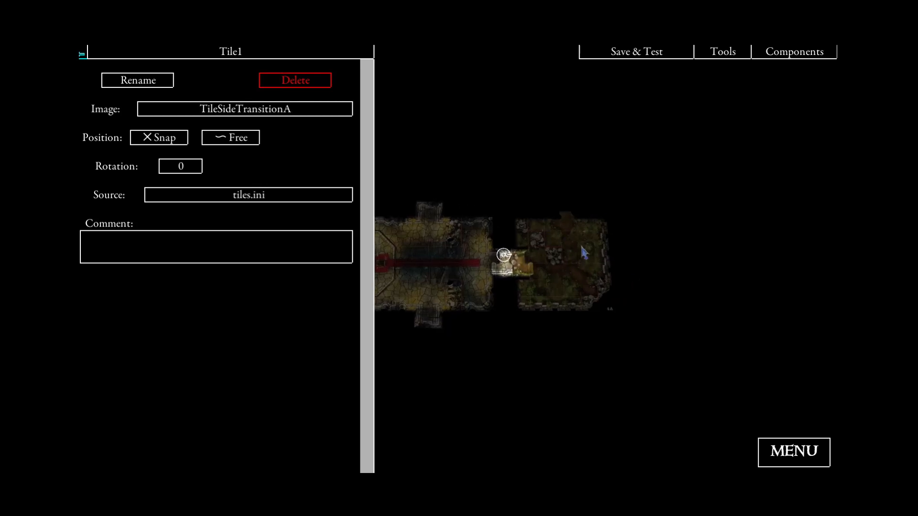
Select the outdoor 4A tile and snap it farther east so its west exit connects to the transition tile.
click(581, 247)
drag(515, 271, 535, 199)
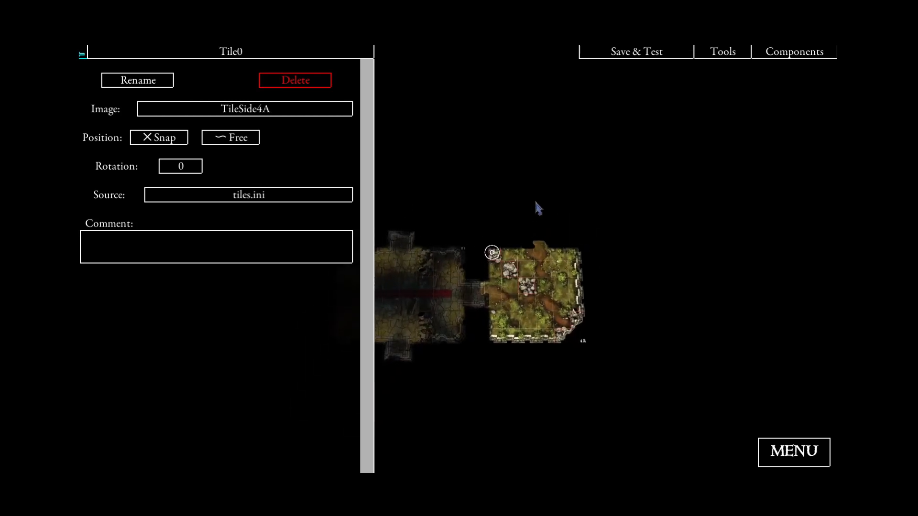
click(511, 258)
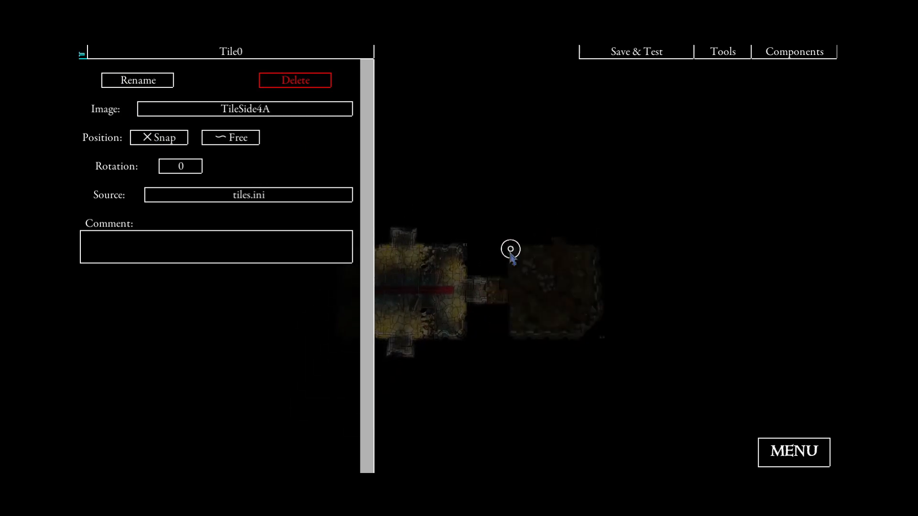
drag(488, 254, 536, 242)
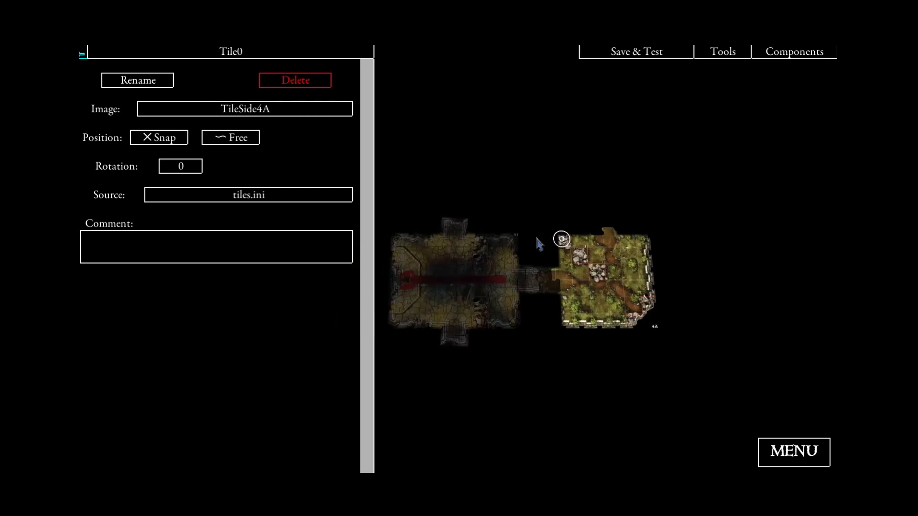
scroll(497, 265, up, 1)
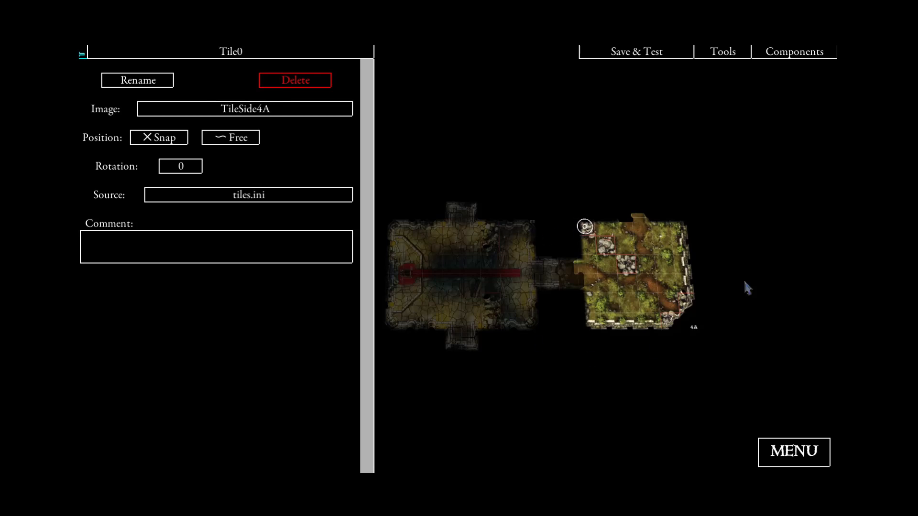
Add a search token snapped to the 1B tile's northeast corner and rename it to Search2Players1.
click(790, 56)
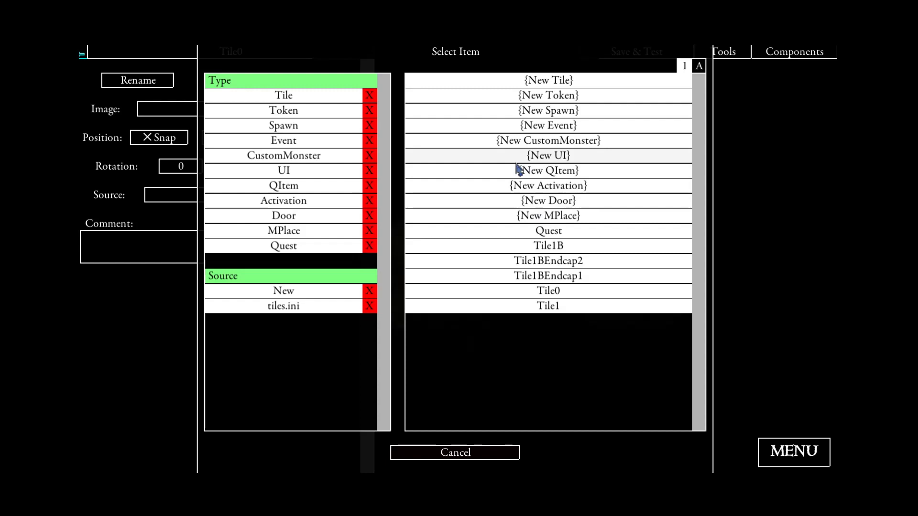
click(549, 97)
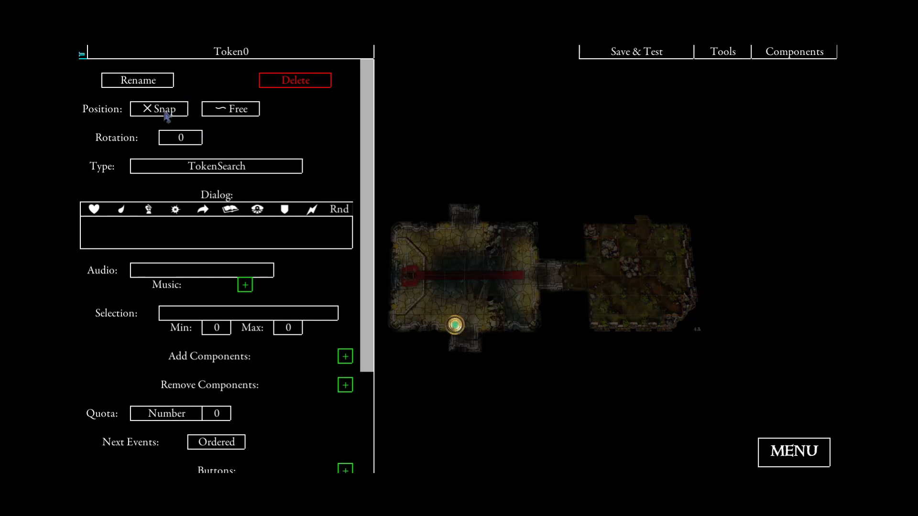
click(531, 239)
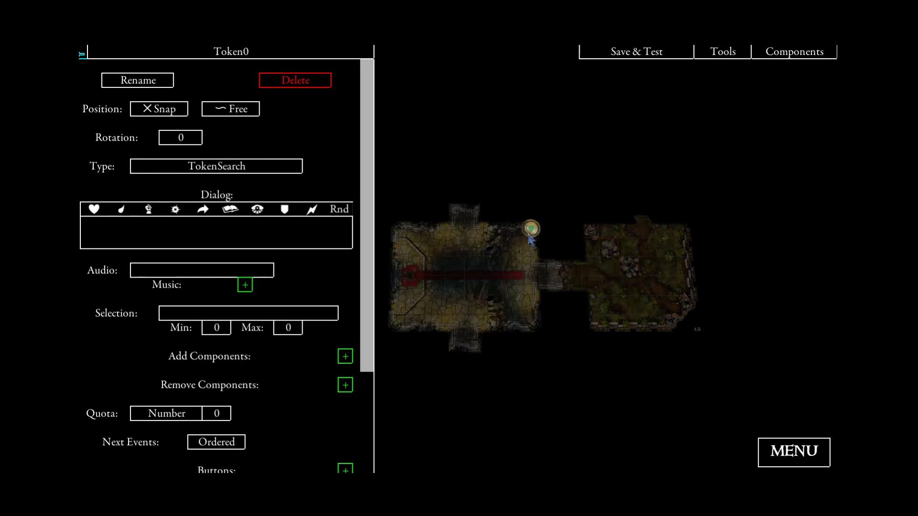
click(140, 82)
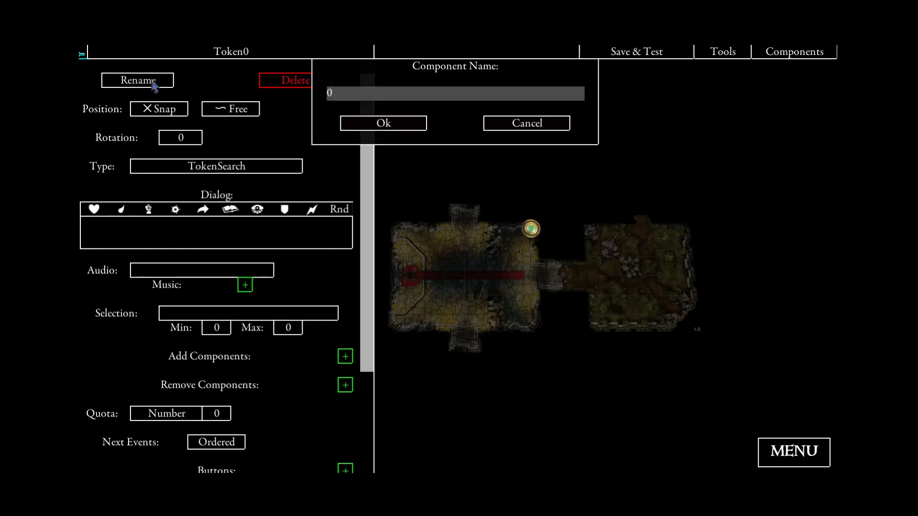
text(Search2Players1)
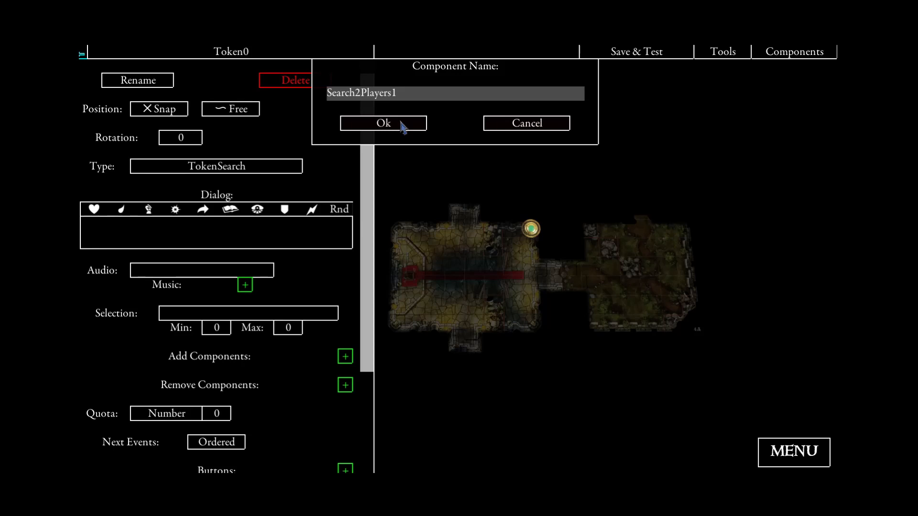
click(402, 125)
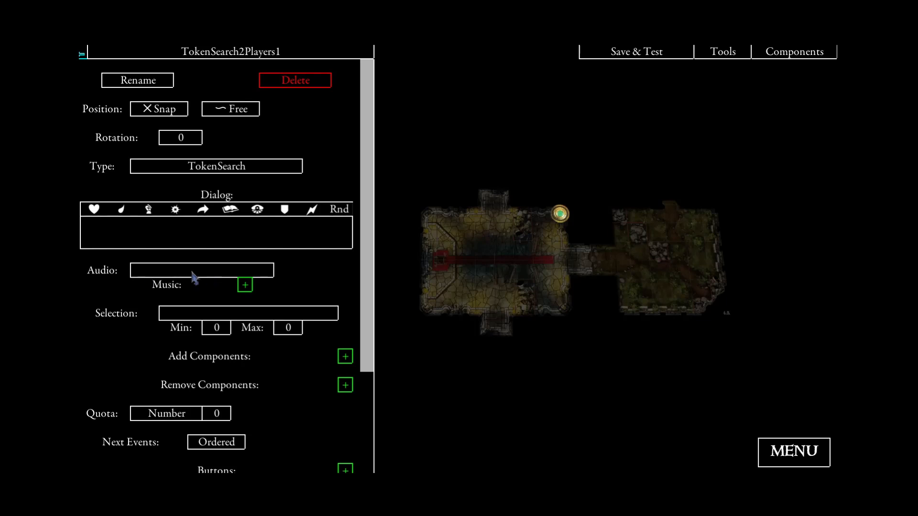
Set the search token's audio to AudioButton1, picked from the alphabetically sorted audio list.
click(194, 276)
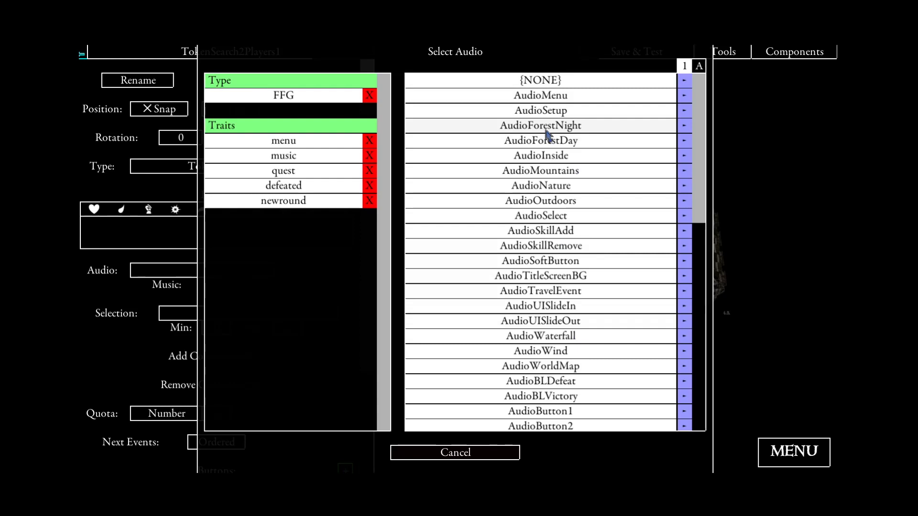
click(699, 66)
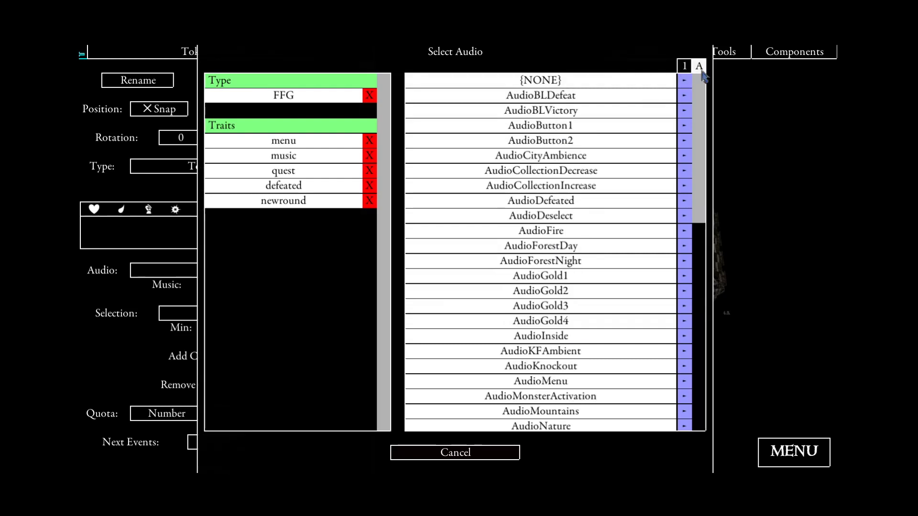
click(544, 126)
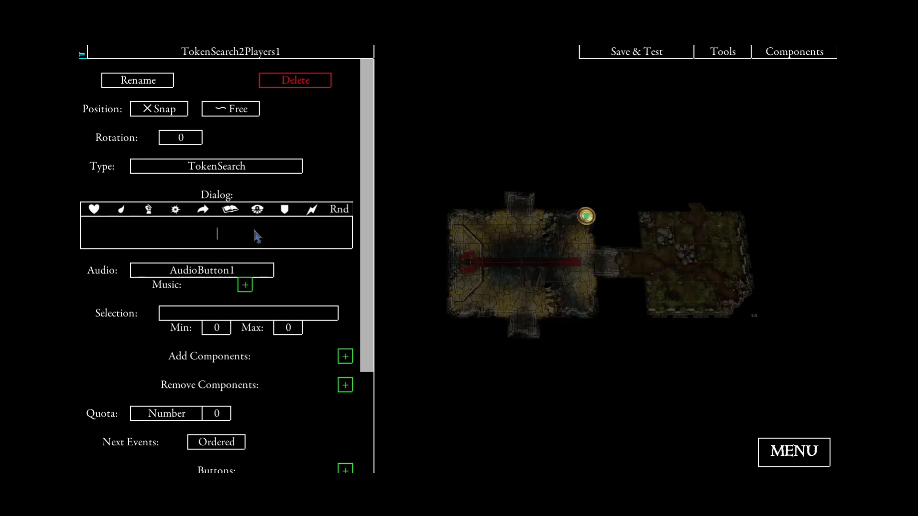
Enter "Add some flavor text here." as the search token's dialog and italicize it with <i> and </i> tags.
text(Add some flavor text here.)
key(Home)
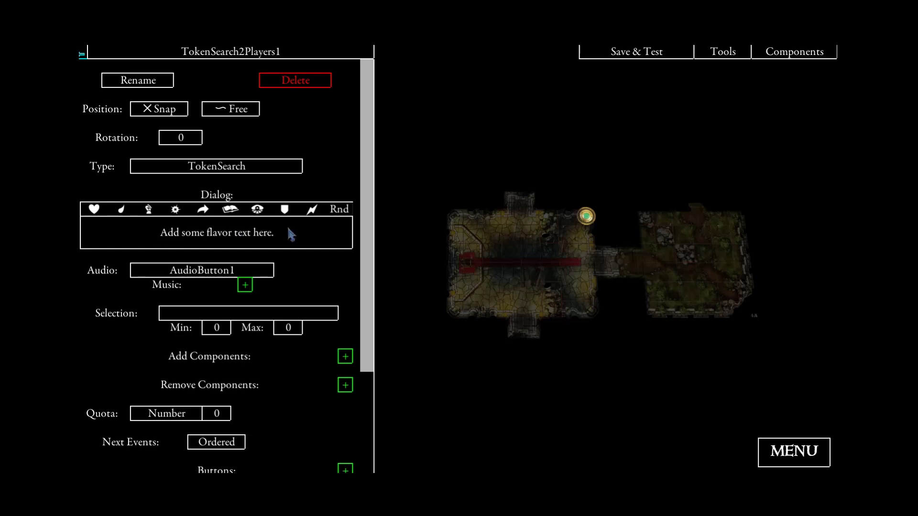
text(<i>)
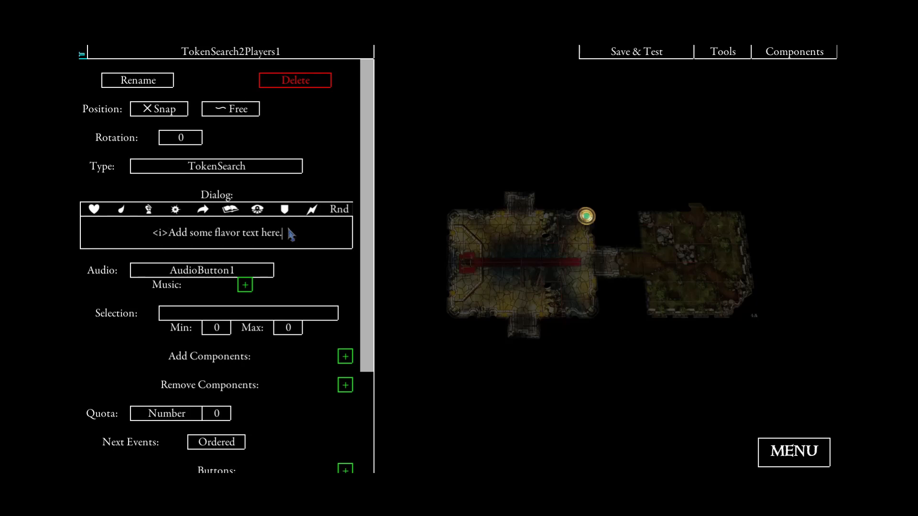
text(</i>)
key(Return)
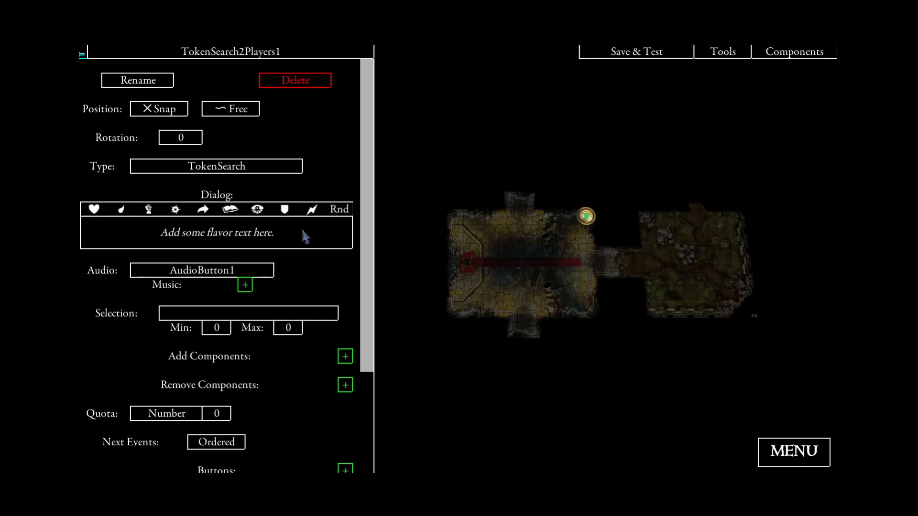
Add the line "Below text is not italic." in regular style beneath the italic dialog text.
key(ctrl+a)
key(BackSpace)
text(Below te)
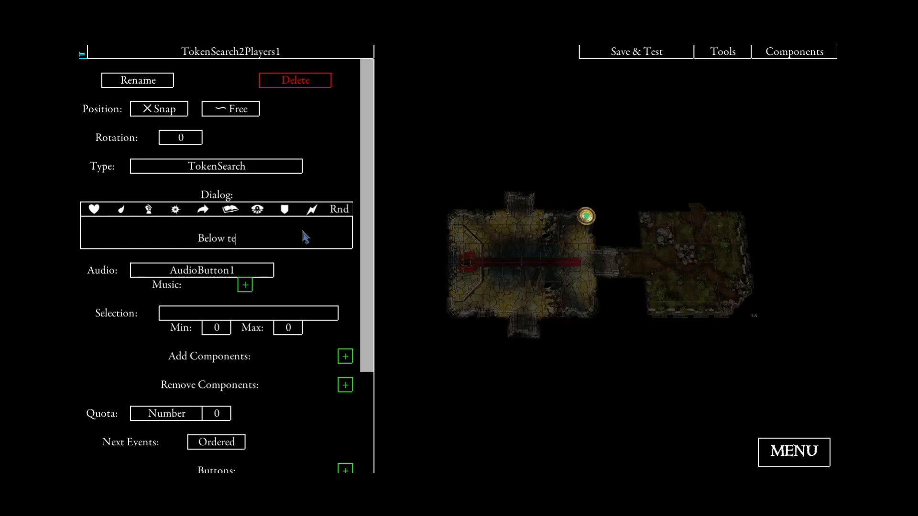
text(xt is not italic.)
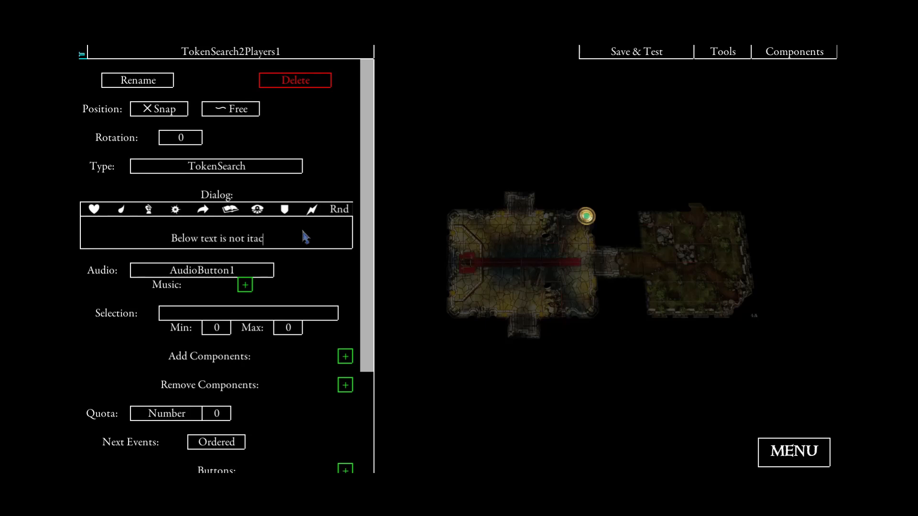
click(581, 323)
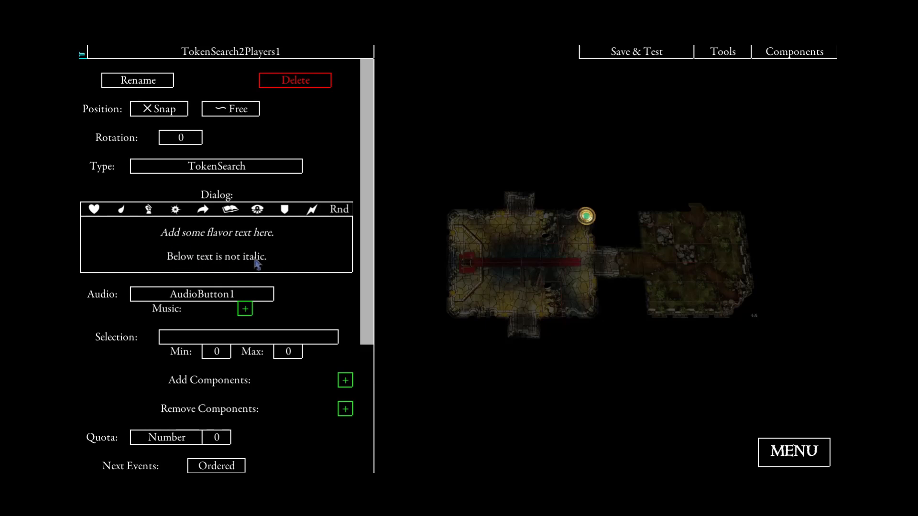
Add a dialog line reading "This text is bold", wrapped in <b> and </b> tags.
click(278, 261)
key(Return)
text(<b>This text is)
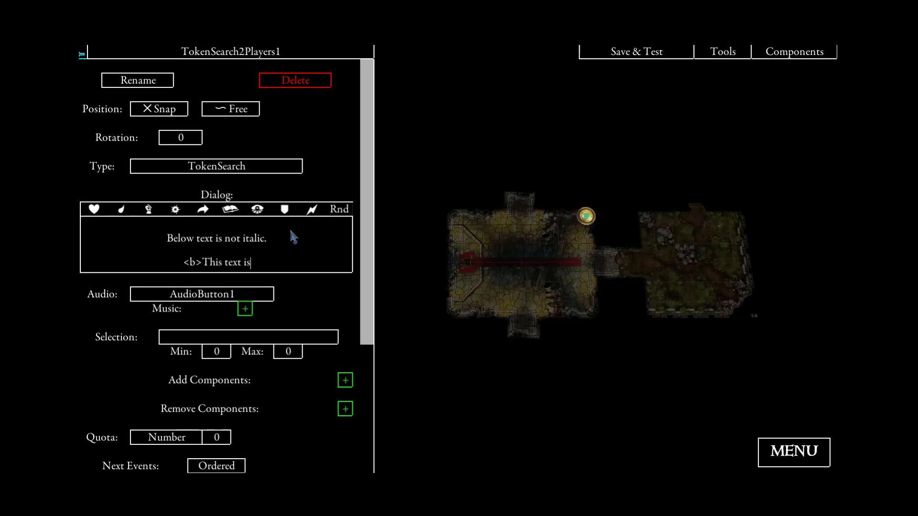
text( bold</b>)
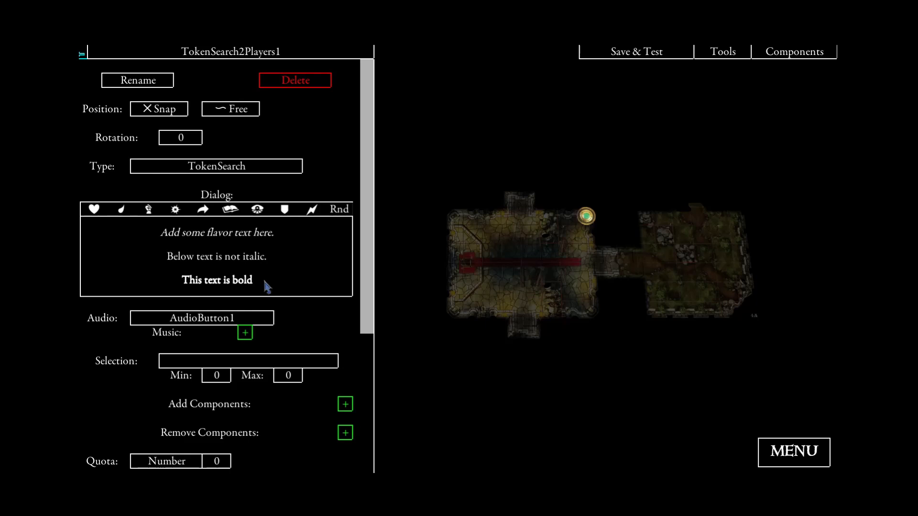
Insert the line "Special rule:" above the bold line in the token's dialog.
click(219, 268)
key(Return)
key(Return)
key(Up)
text(Specia)
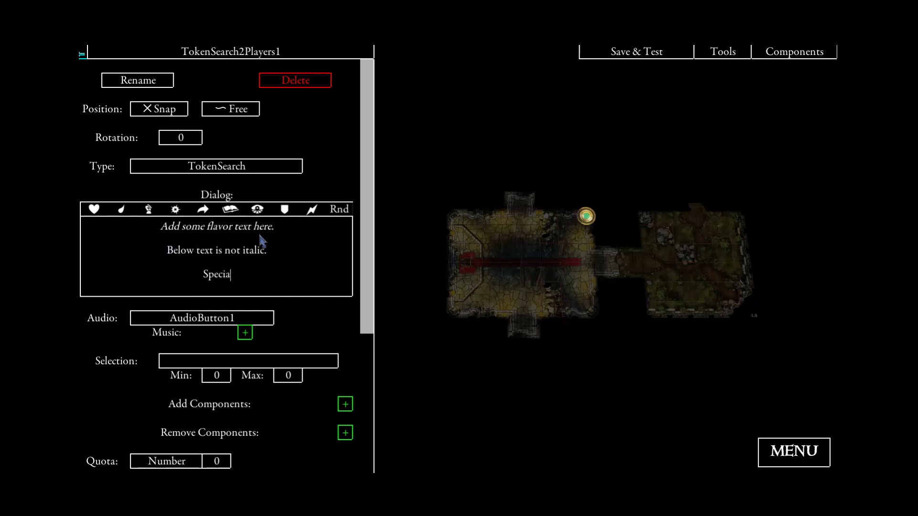
text(l rule:)
Delete every dialog line below the italic flavor text.
key(ctrl+a)
drag(268, 307, 110, 255)
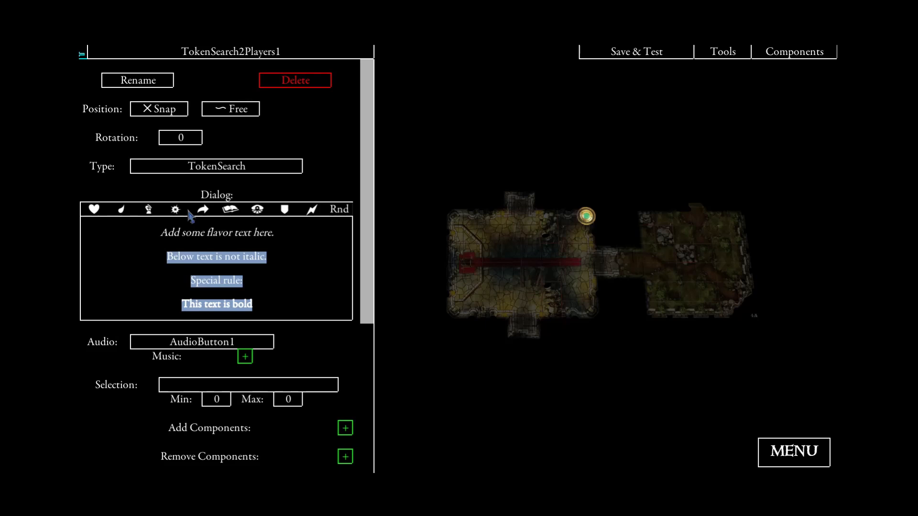
key(BackSpace)
key(BackSpace)
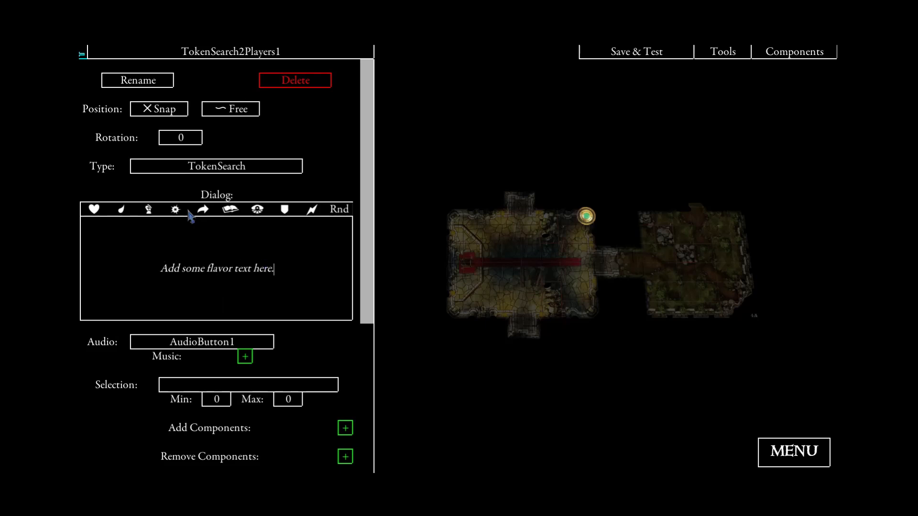
click(510, 220)
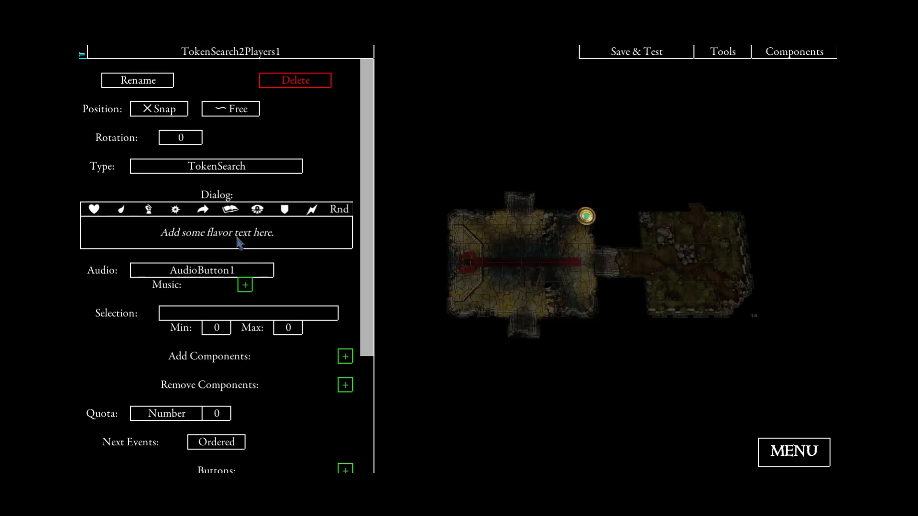
Insert the action symbol code at the start of the dialog text and cut it out for the Continue button.
scroll(238, 244, down, 1)
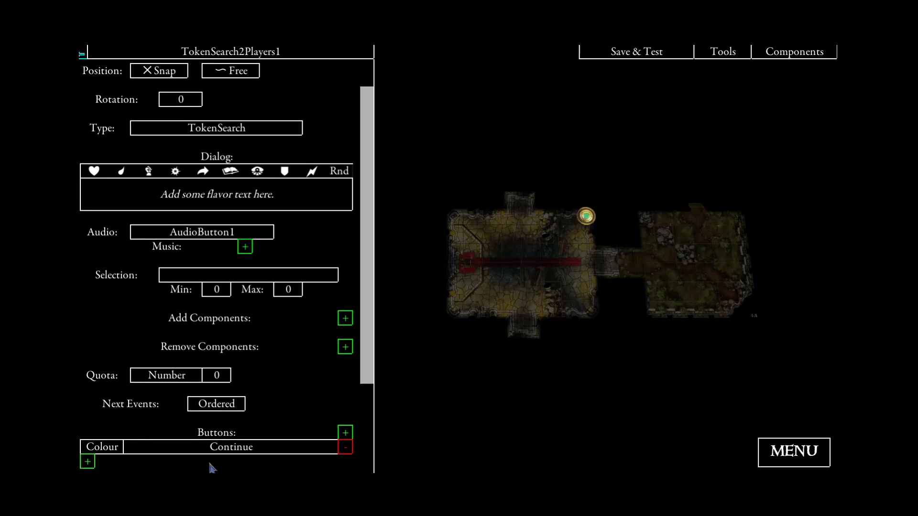
scroll(232, 416, down, 1)
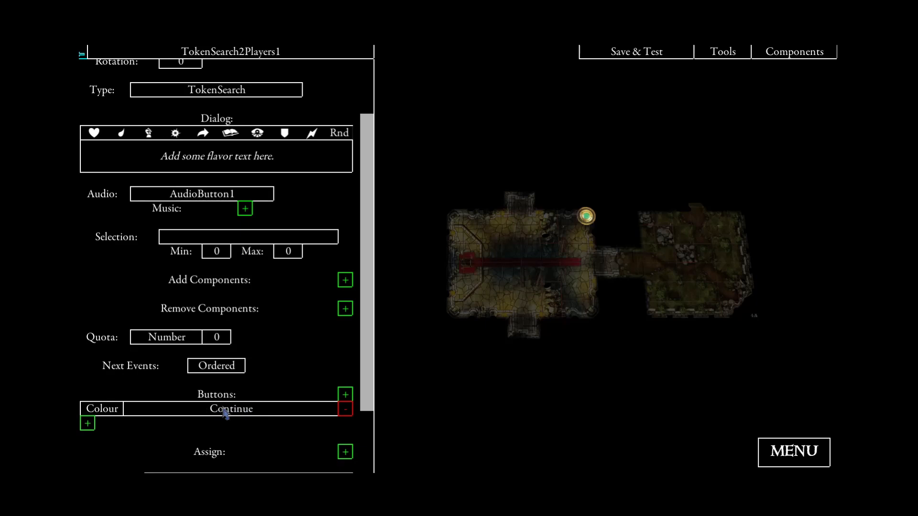
click(203, 133)
drag(143, 159, 177, 164)
key(BackSpace)
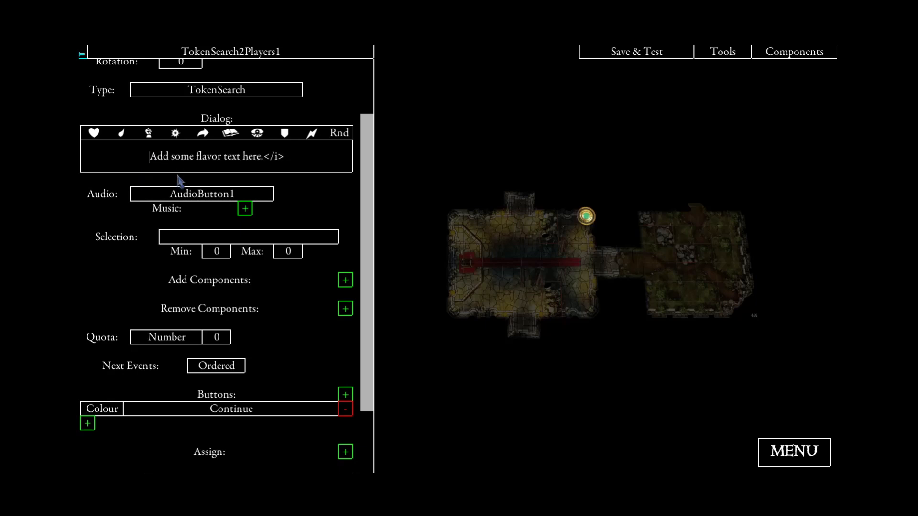
Relabel the token's Continue button as "{action} Search" and put the <i> tag back at the start of the dialog text.
click(244, 409)
text({action}<i>)
drag(241, 409, 271, 416)
key(ctrl+x)
click(149, 158)
key(ctrl+v)
click(261, 410)
text(Search)
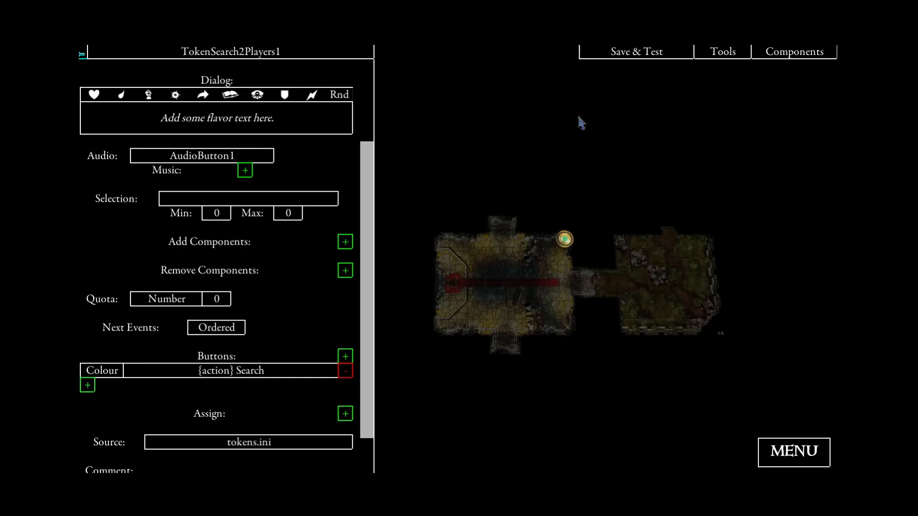
Save and test the quest, assigning the four heroes the Necromancer, Knight, Berserker and Runemaster classes in order.
click(644, 56)
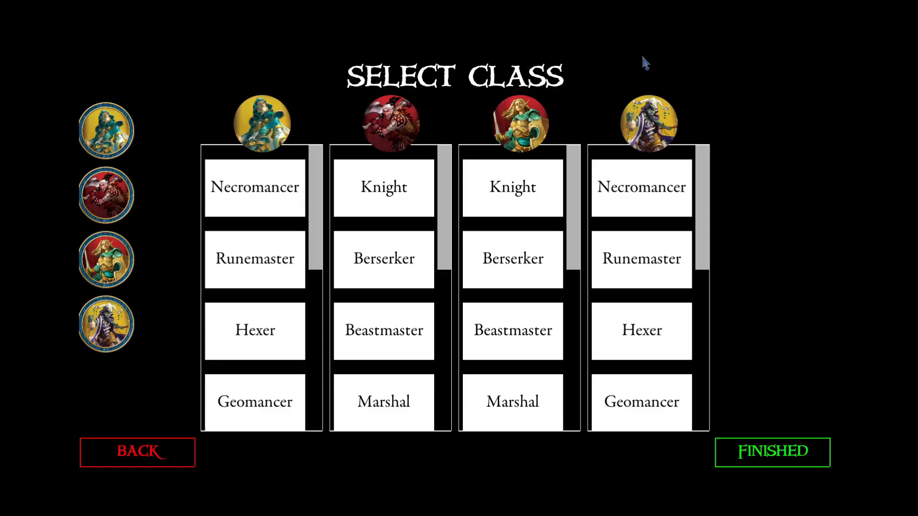
click(287, 188)
click(383, 188)
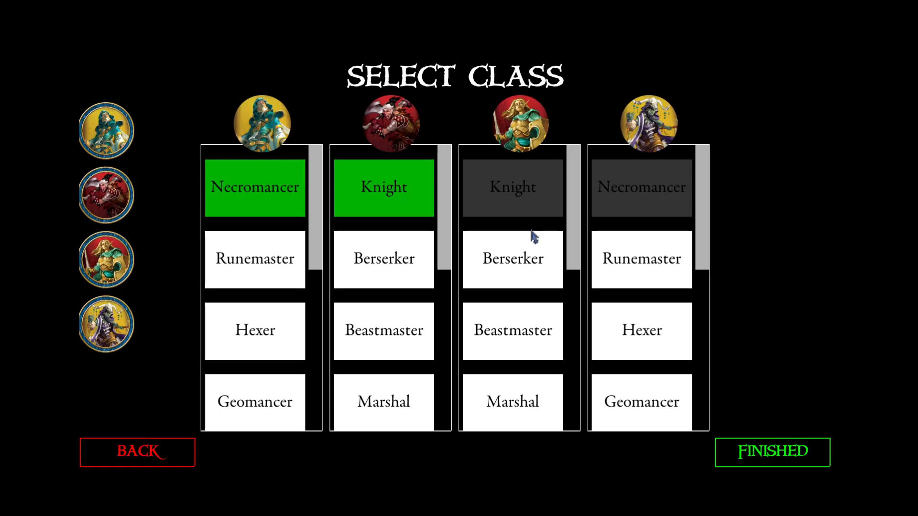
click(557, 261)
click(664, 264)
click(761, 454)
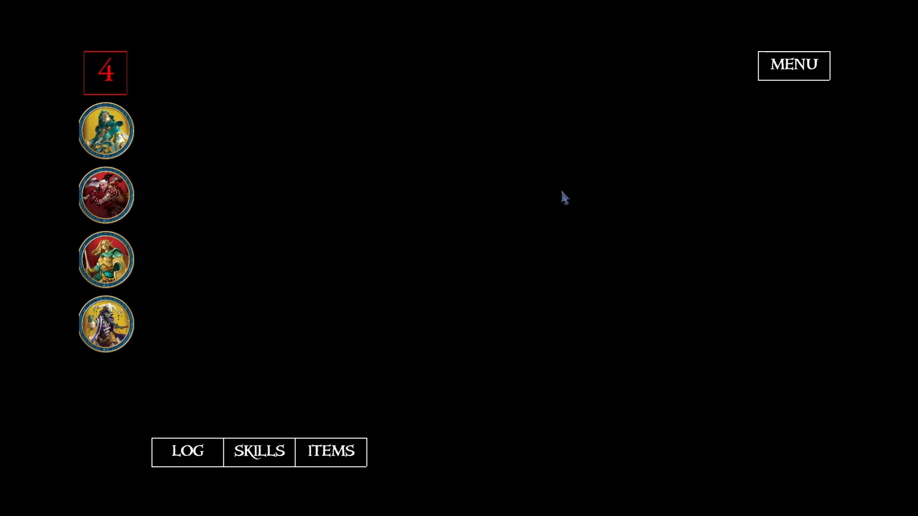
Leave the test for the quest editor and create a new event named Start.
click(774, 69)
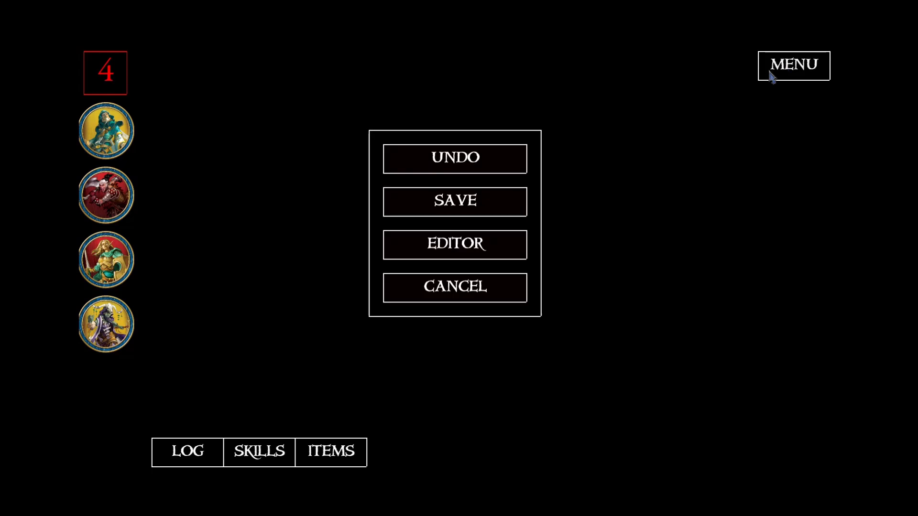
click(462, 250)
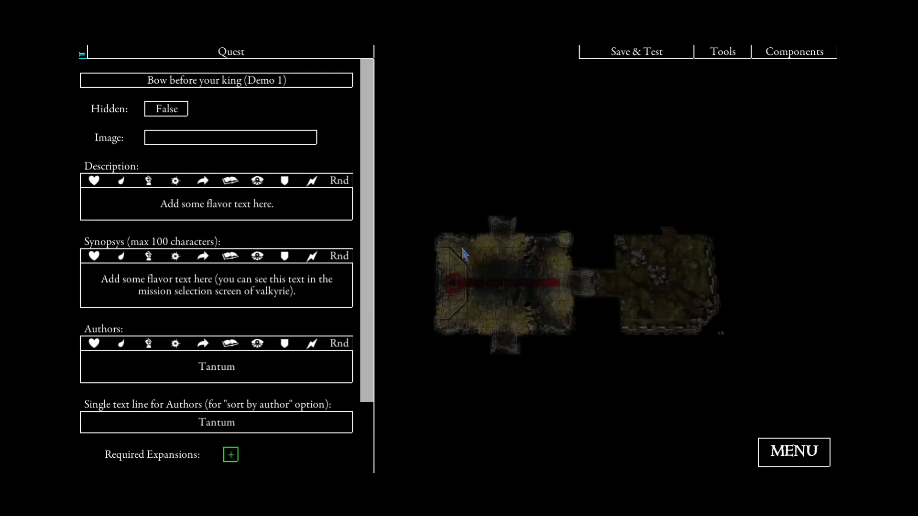
click(775, 62)
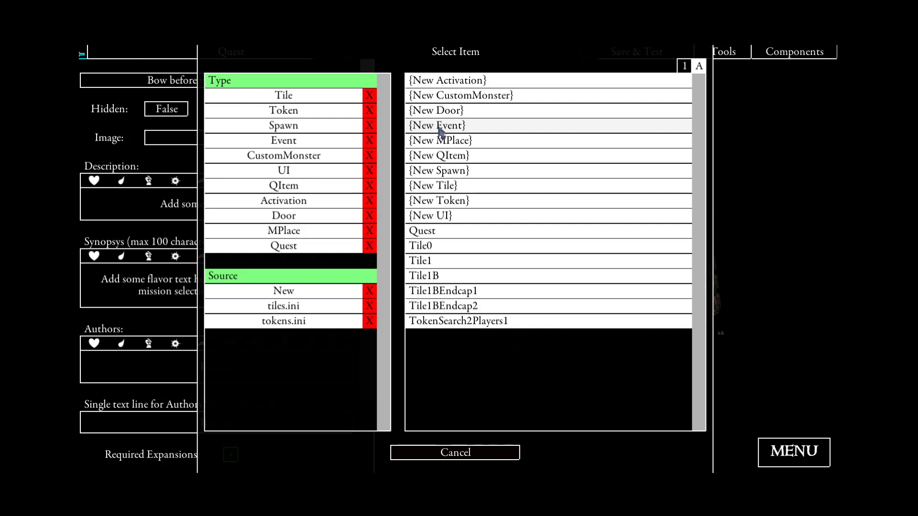
click(440, 129)
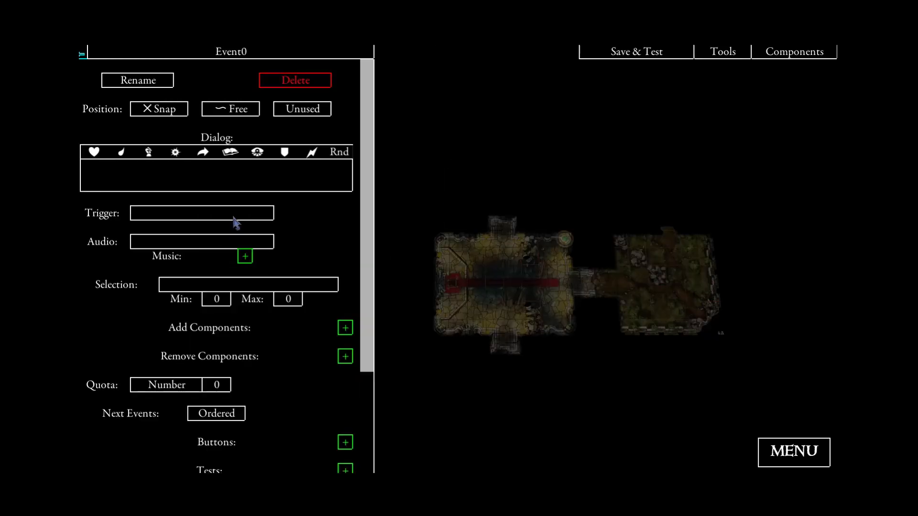
click(145, 80)
click(354, 90)
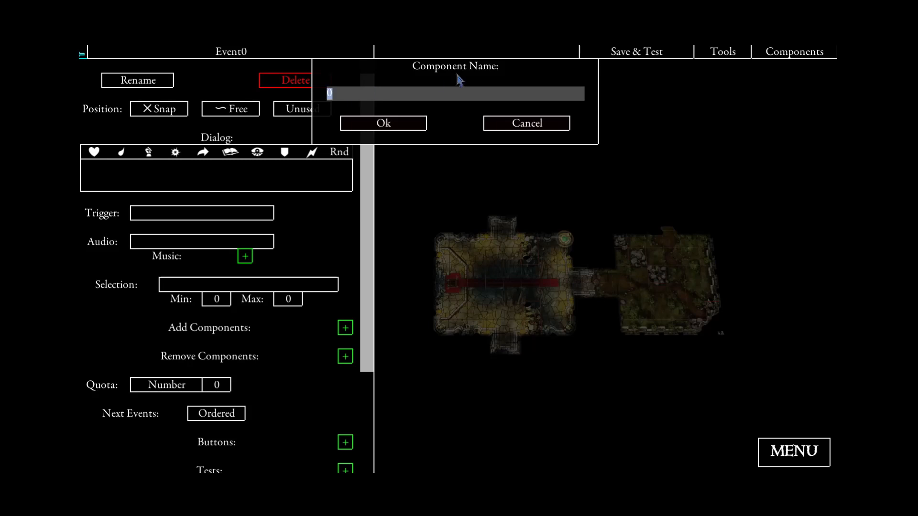
text(Start)
click(384, 126)
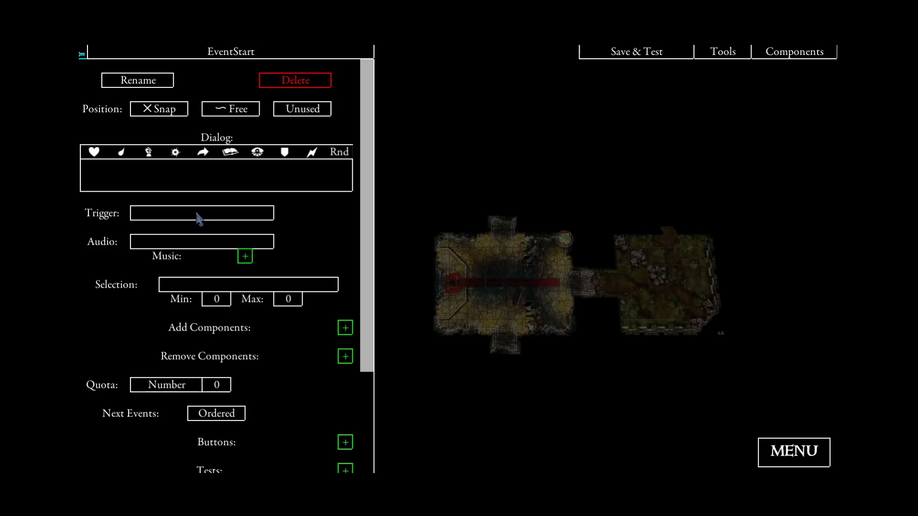
Set the start event's trigger to EventStart.
click(196, 216)
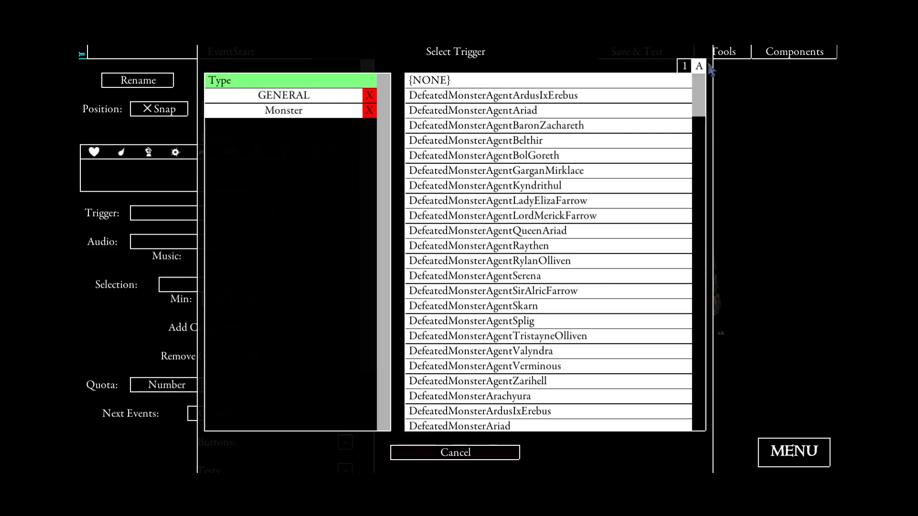
click(684, 67)
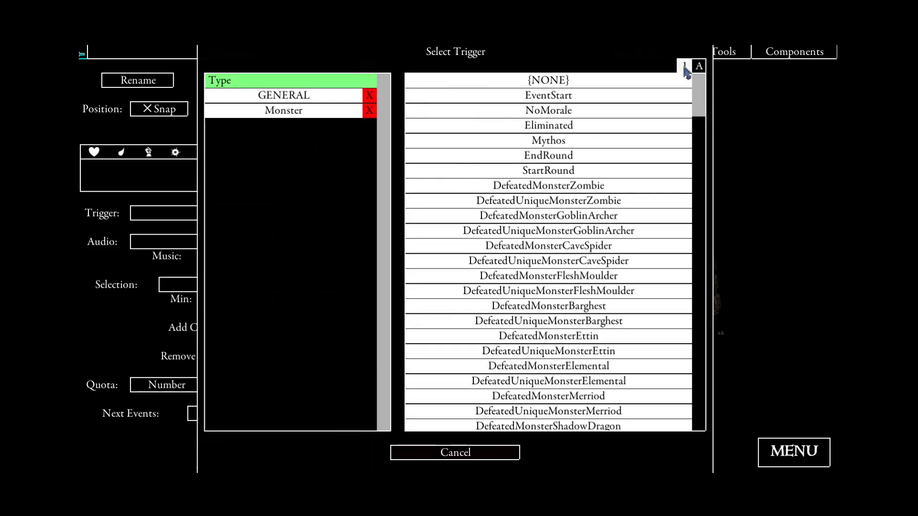
click(515, 100)
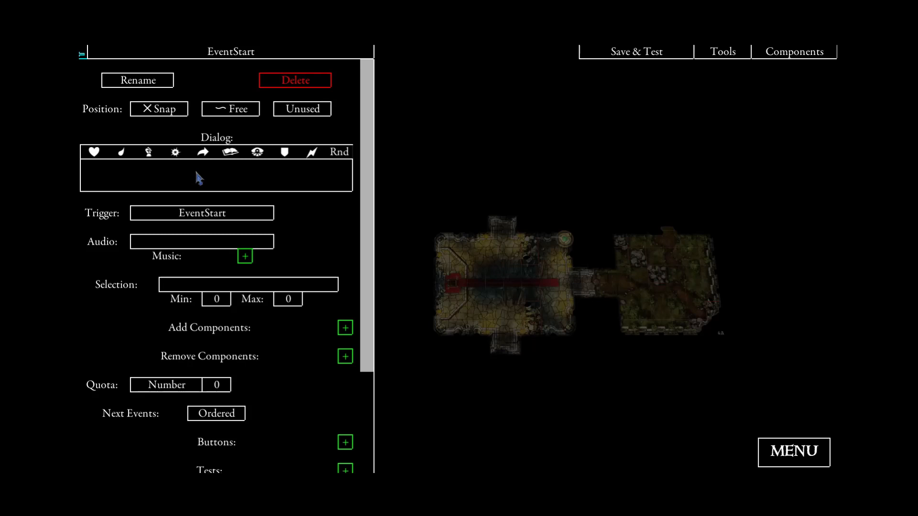
Add Tile1B, Tile1BEndcap2 and Tile1BEndcap1 to the components that the start event places on the board.
scroll(210, 173, down, 2)
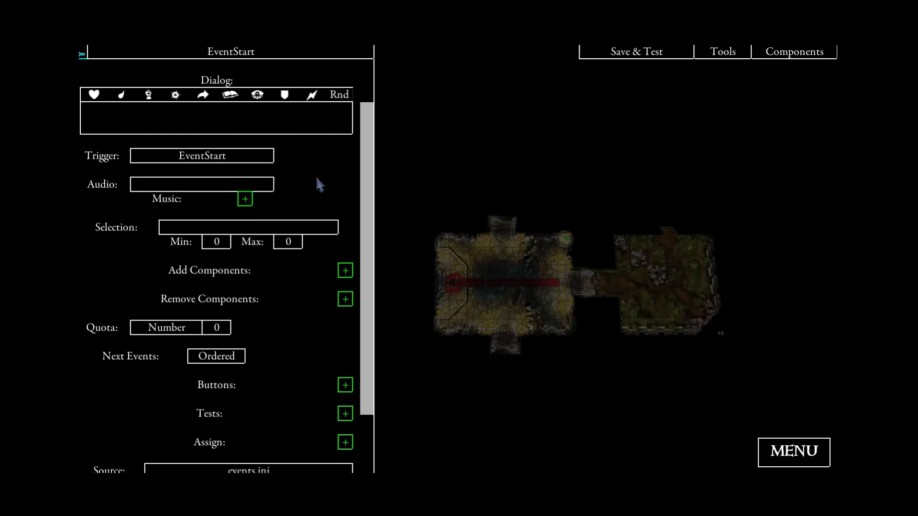
click(345, 271)
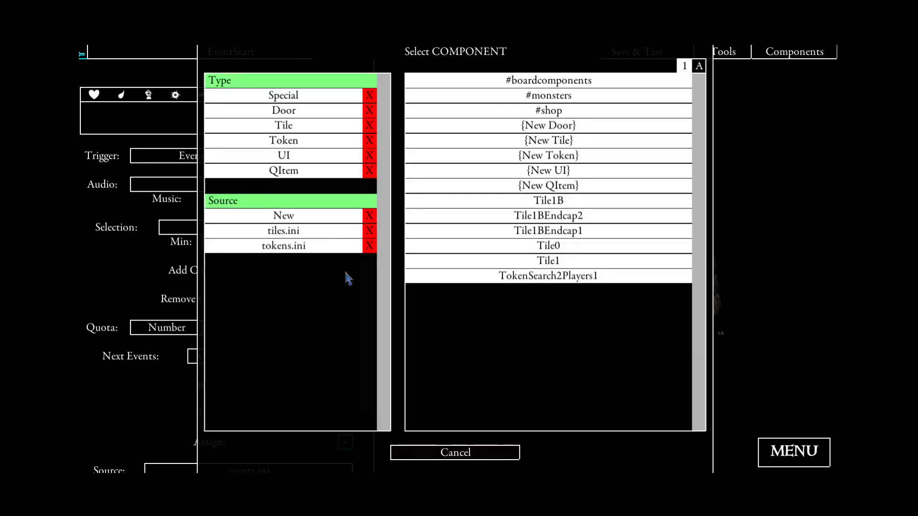
click(282, 232)
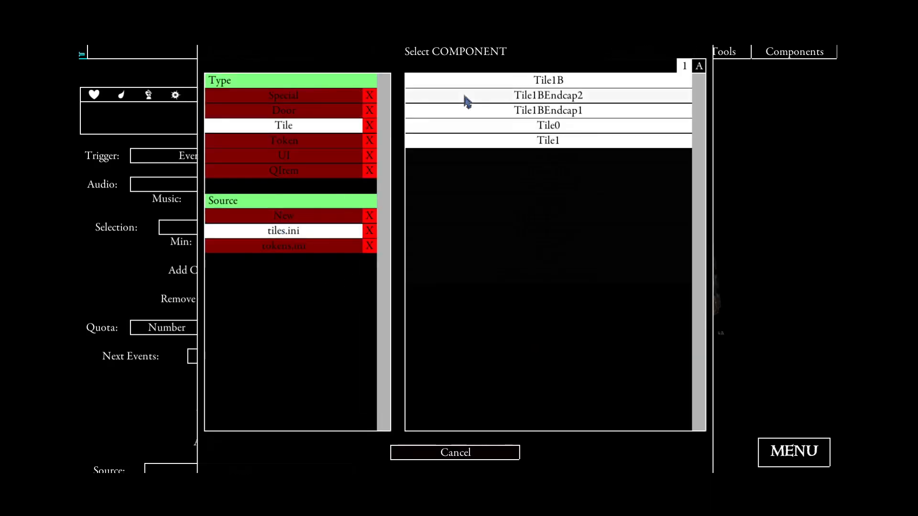
click(512, 88)
click(344, 271)
click(304, 232)
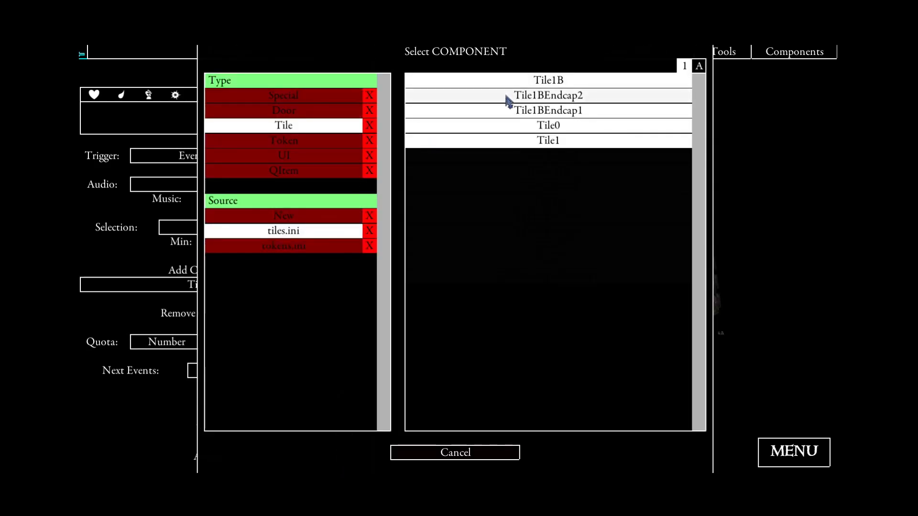
click(507, 98)
click(346, 272)
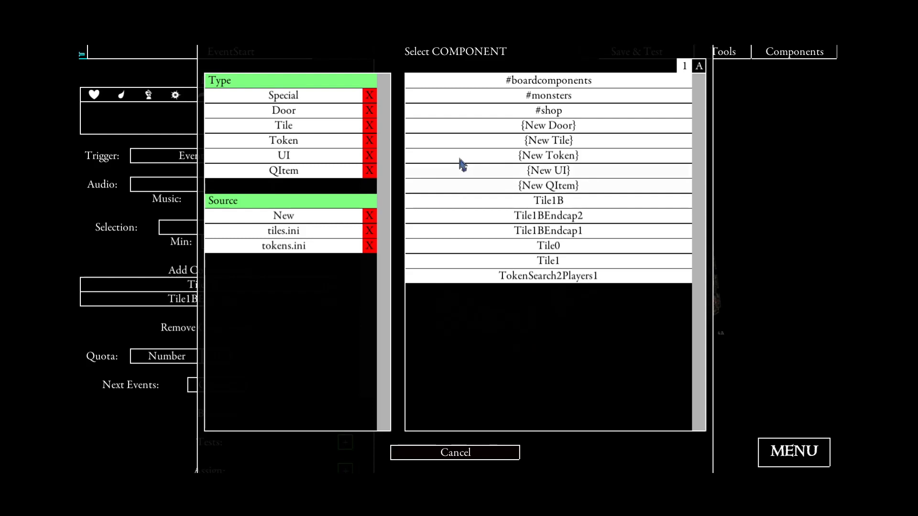
click(290, 233)
click(521, 117)
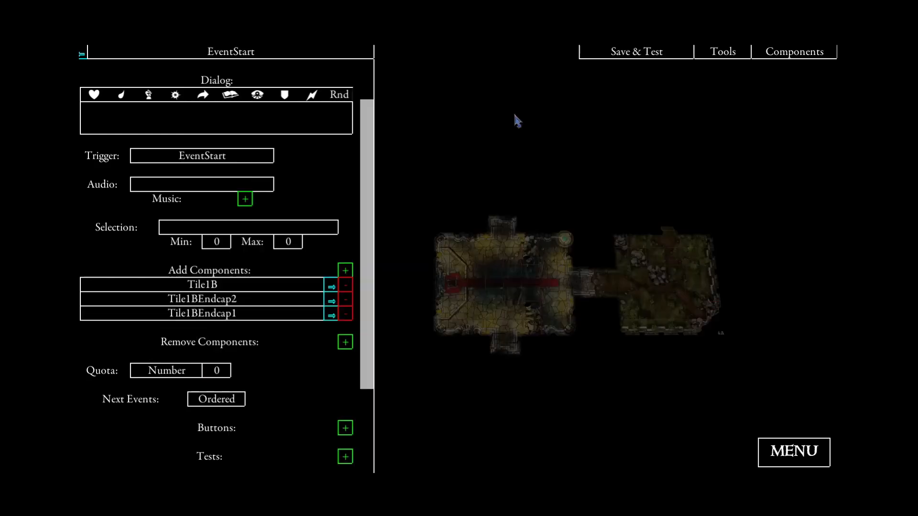
click(348, 329)
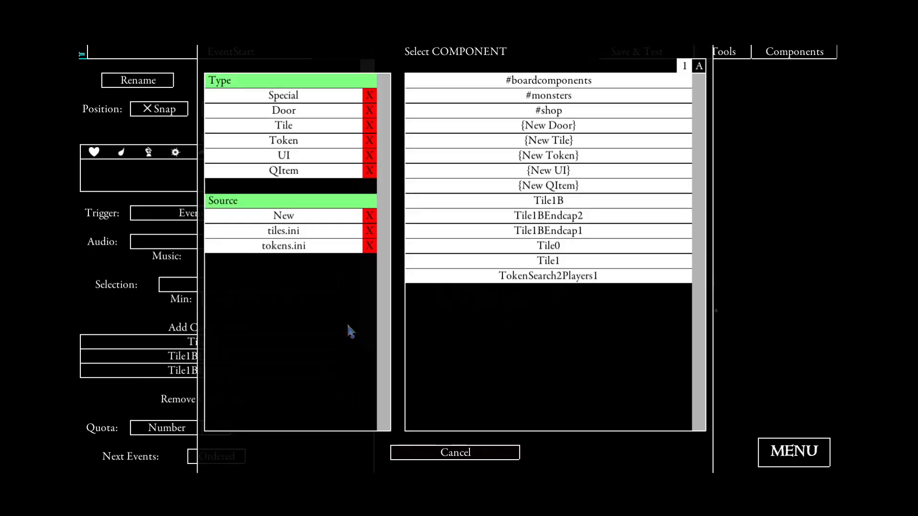
click(304, 234)
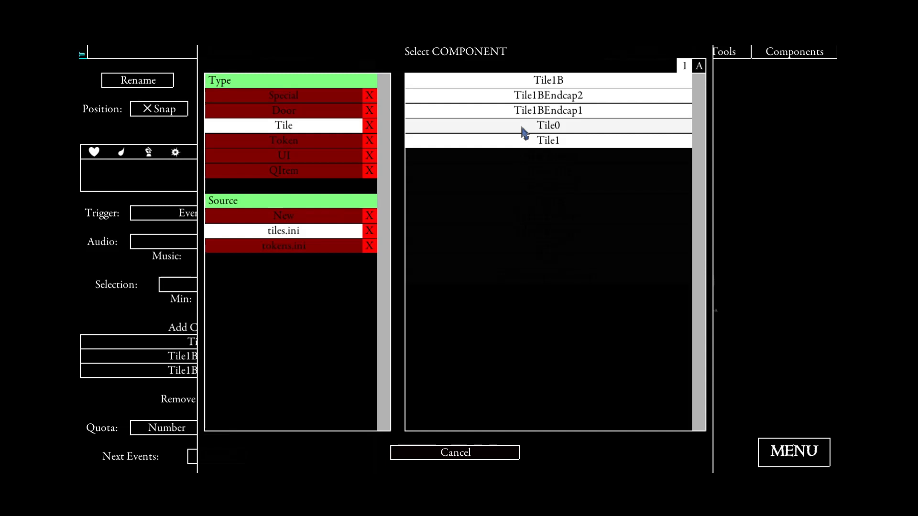
click(469, 452)
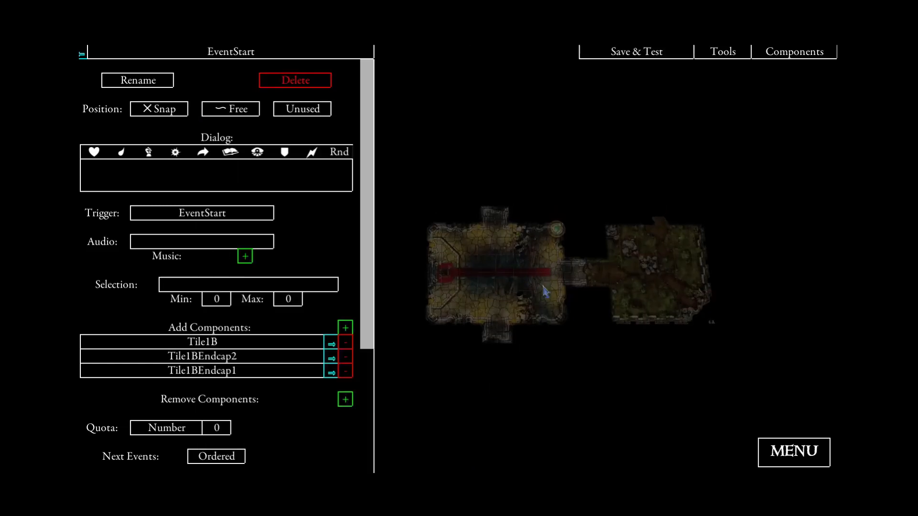
Add the search token TokenSearch2Players1 to the start event's added components.
click(346, 328)
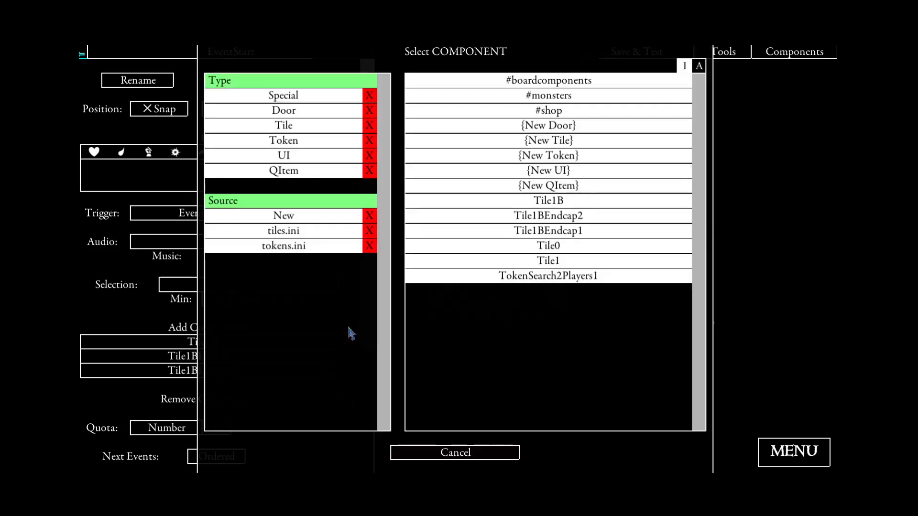
click(317, 254)
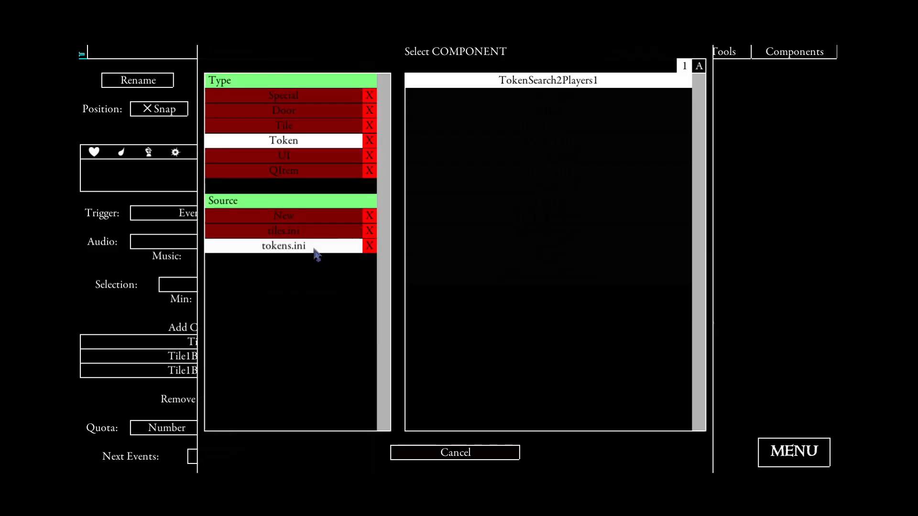
click(511, 85)
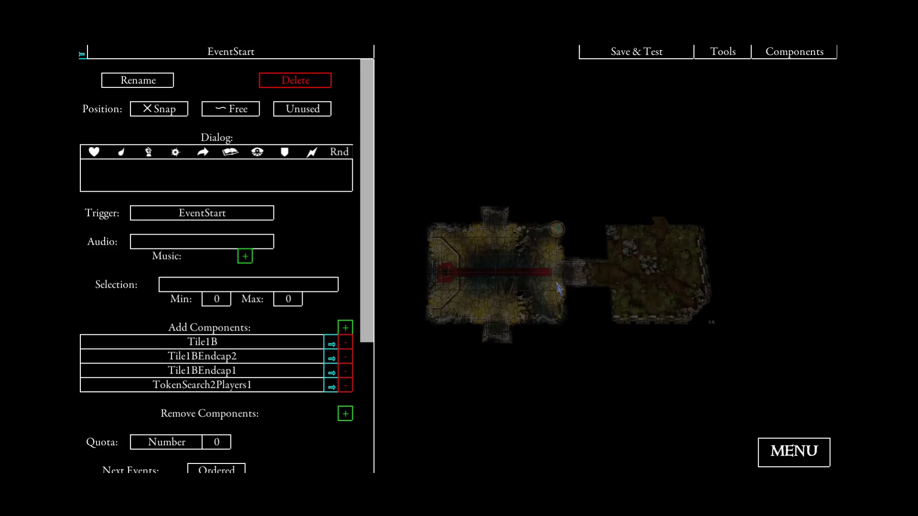
Save and test the quest, assigning the Thief class to the first hero and Wildlander to the second.
click(620, 55)
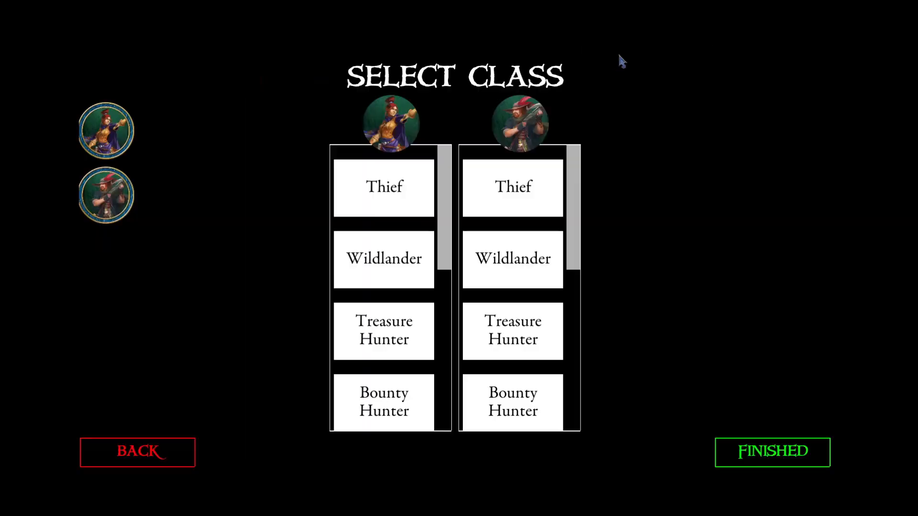
click(405, 205)
click(505, 266)
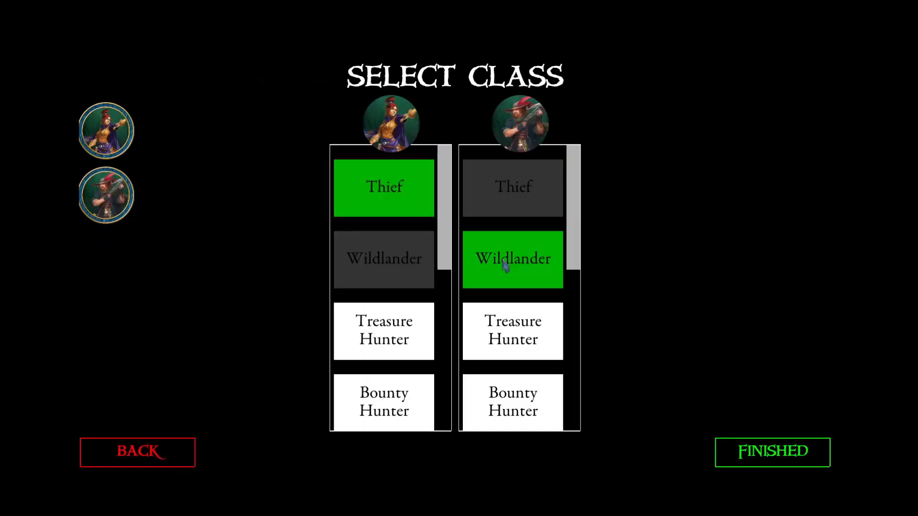
click(770, 452)
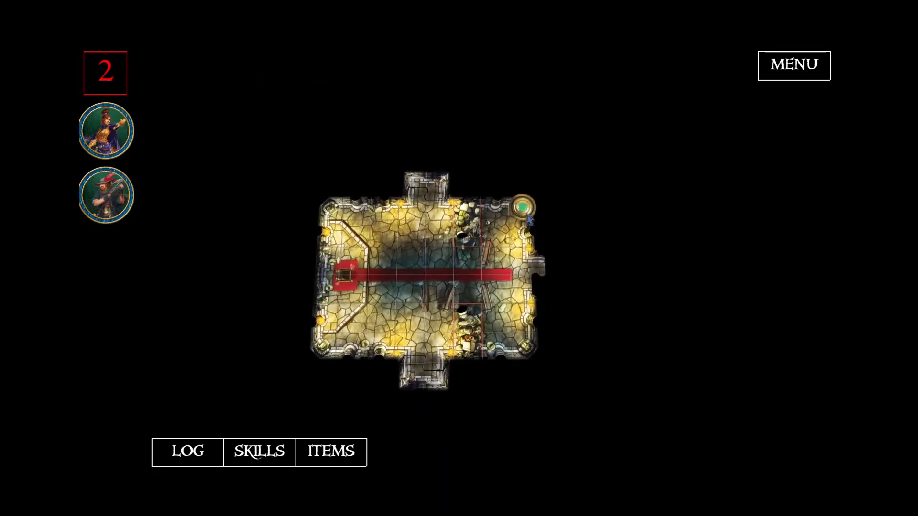
Check the search token's dialog on the board, cancel it and return to the quest editor.
click(526, 214)
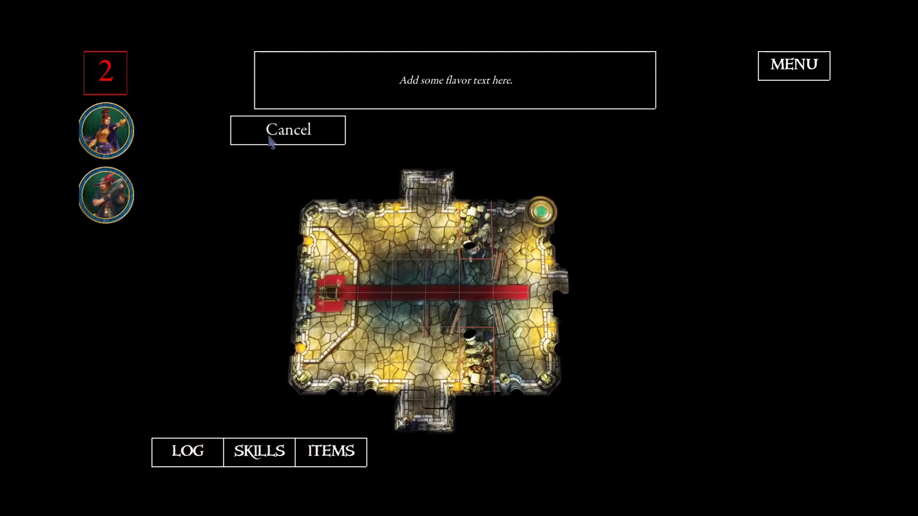
click(302, 141)
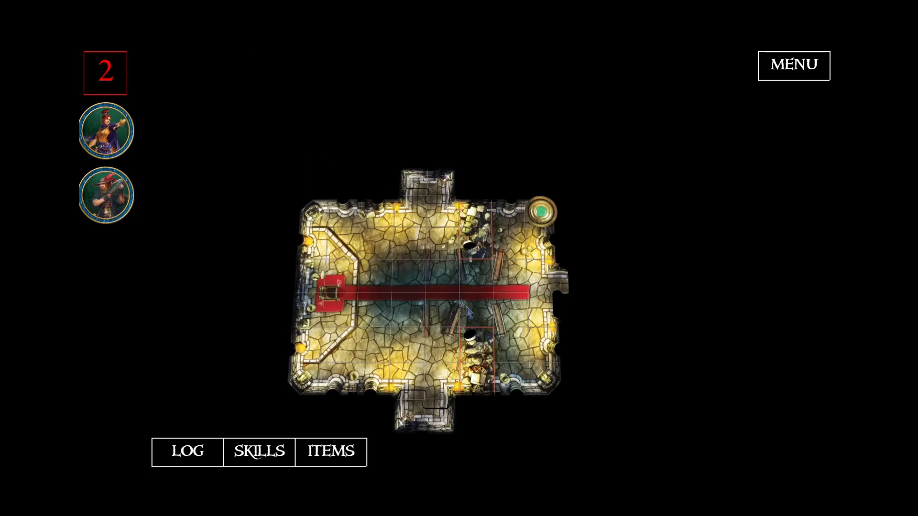
click(794, 65)
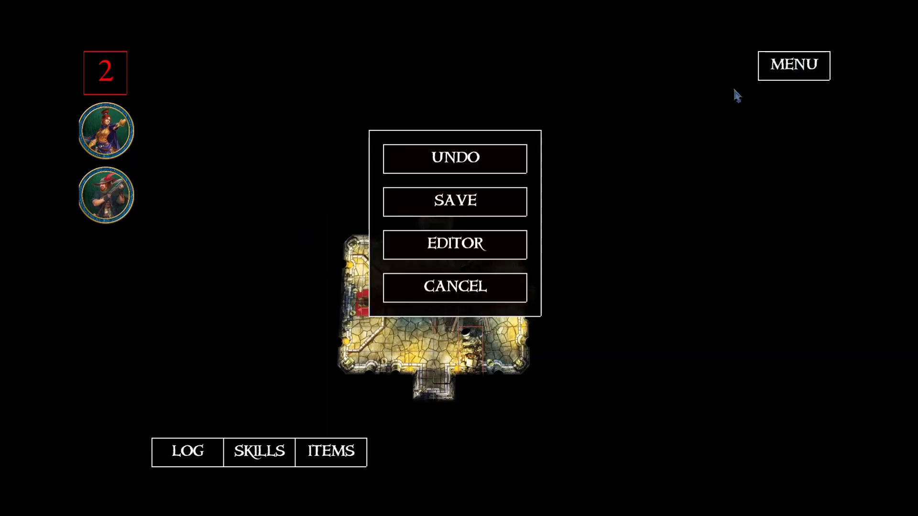
click(433, 246)
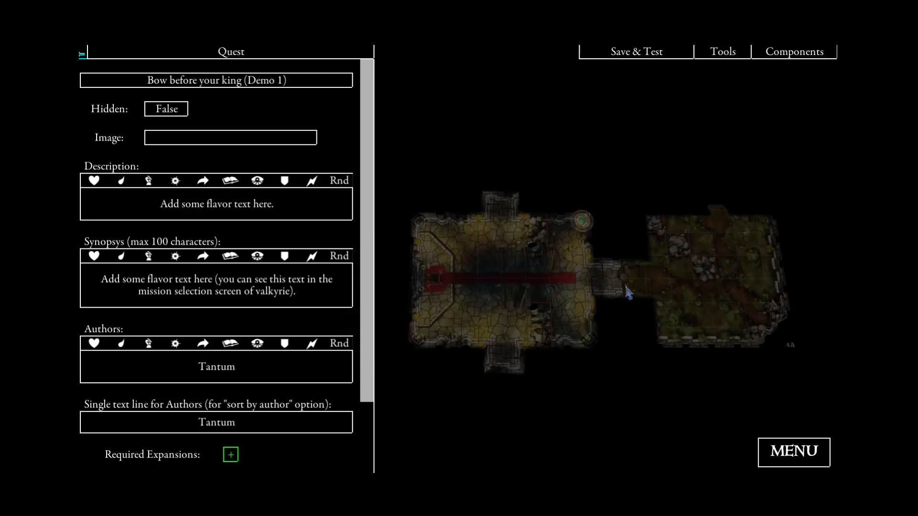
Select Tile1, the transition piece between the two large tiles, and rename it as Transition1B.
click(564, 293)
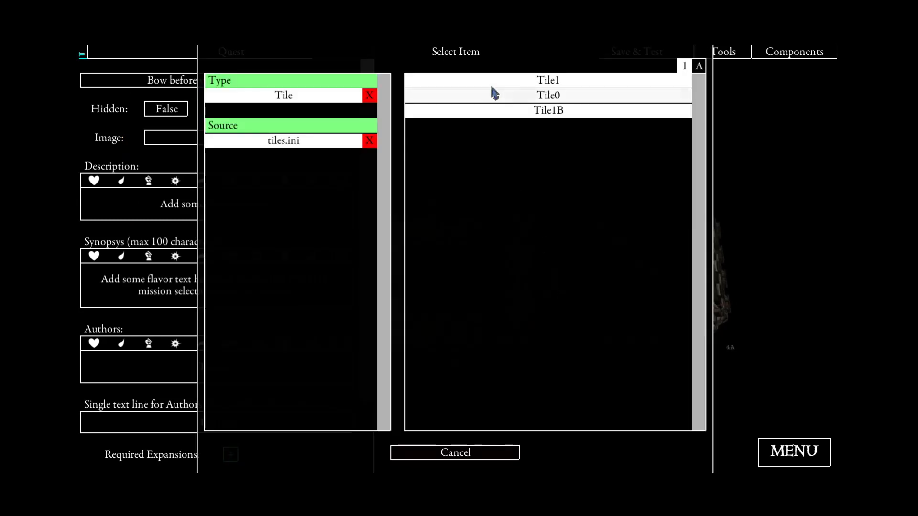
click(531, 82)
click(142, 82)
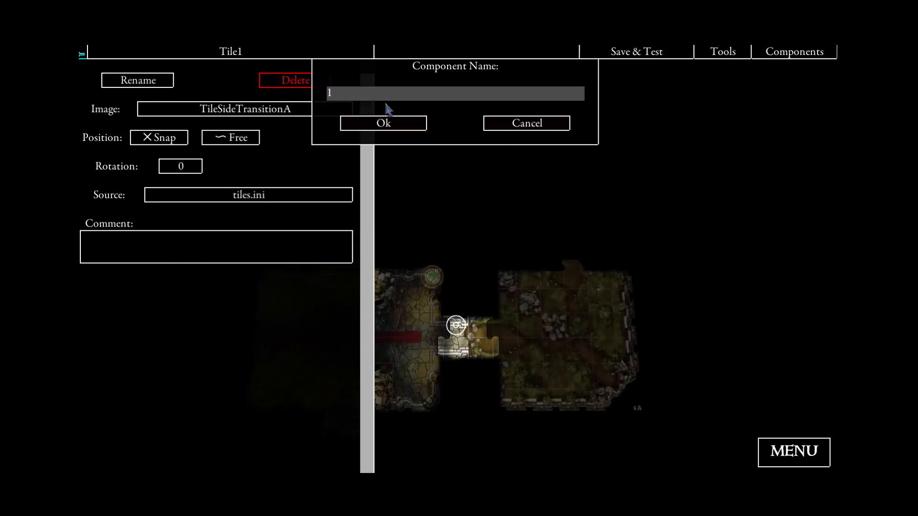
text(Transition1B)
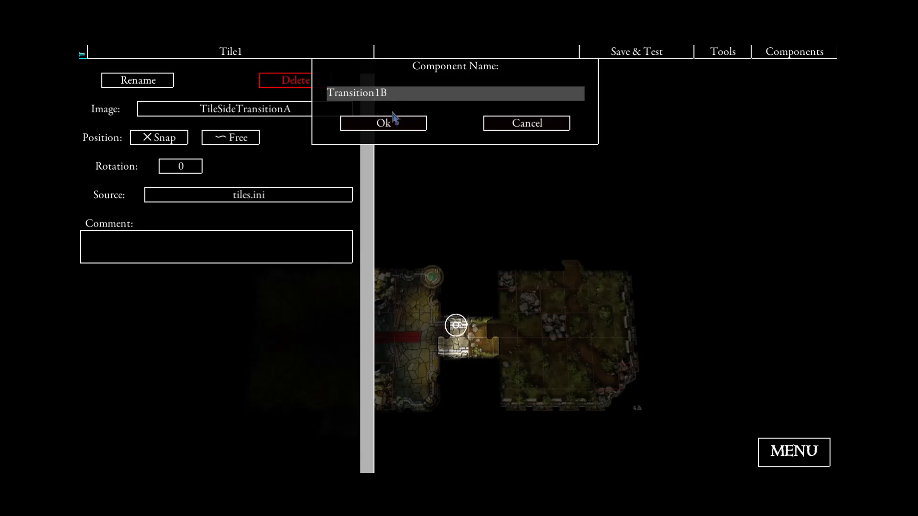
click(388, 124)
Reorder the transition tile's component name to 1BTransition by moving the 1B to the front.
click(142, 78)
click(402, 92)
click(386, 95)
drag(377, 92, 507, 76)
key(ctrl+x)
key(Home)
key(ctrl+v)
click(384, 123)
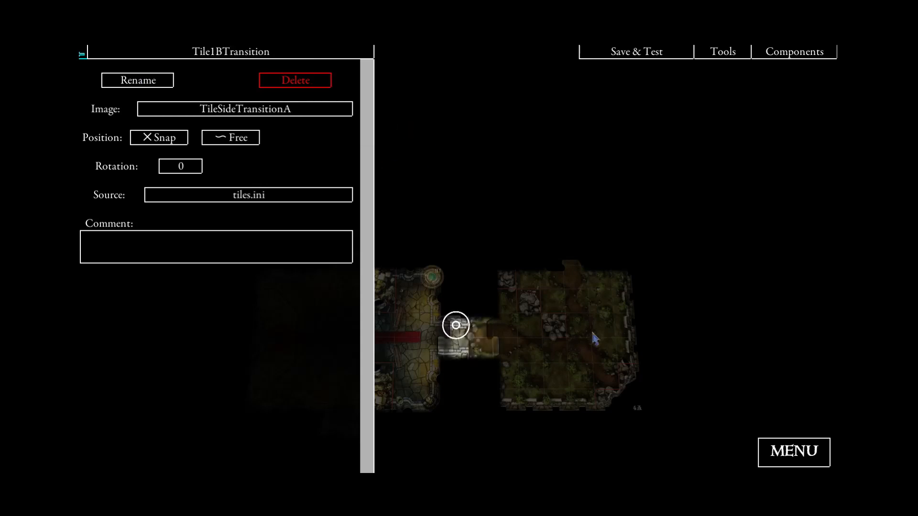
Select the outdoor tile with image TileSide4A and rename its component as 4A.
click(545, 339)
click(120, 77)
text(4A)
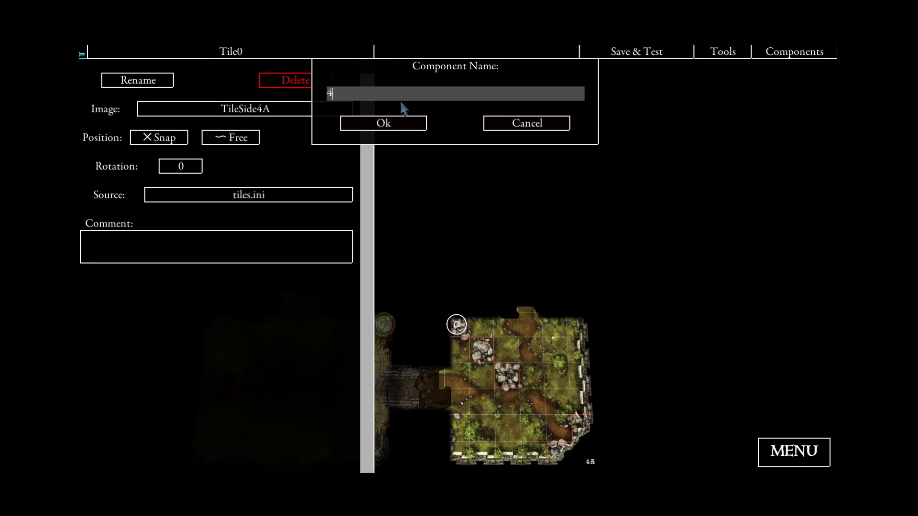
click(386, 125)
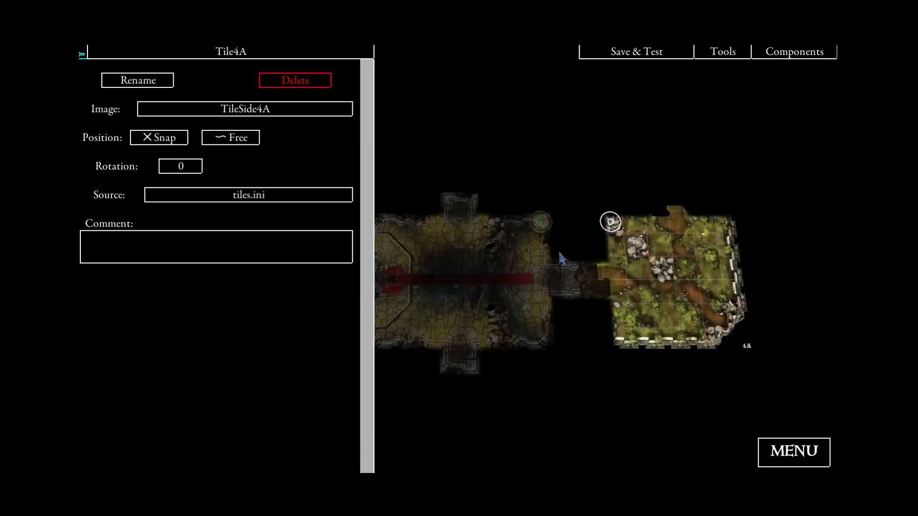
scroll(558, 250, down, 1)
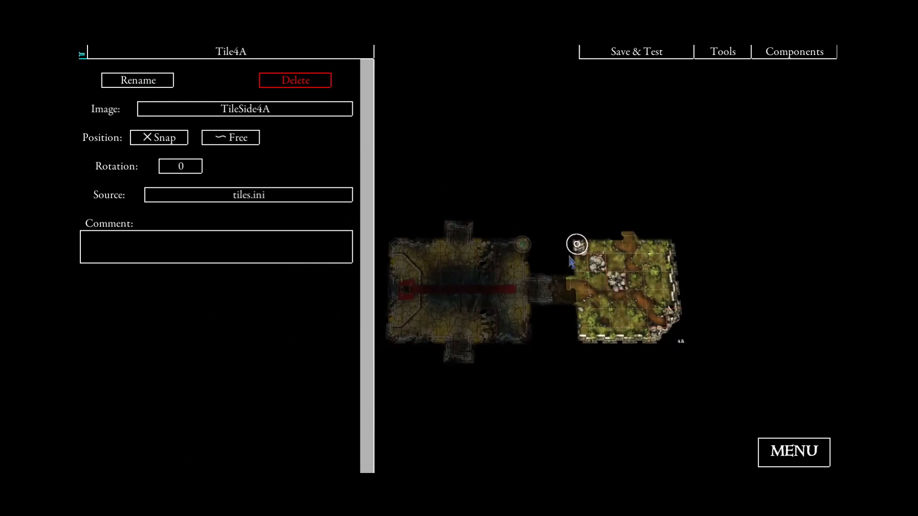
Add a new door component and place it on the passage between the 1B transition piece and tile 4A.
scroll(570, 261, up, 1)
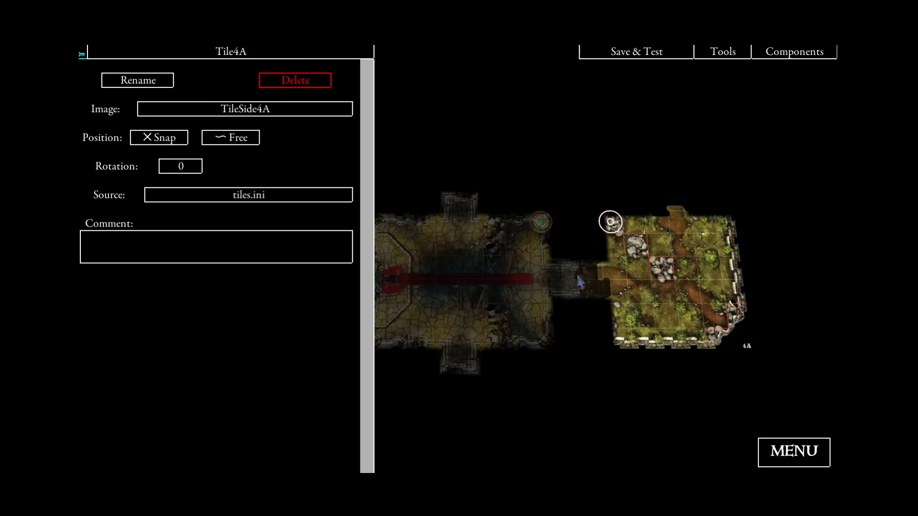
drag(573, 270, 551, 282)
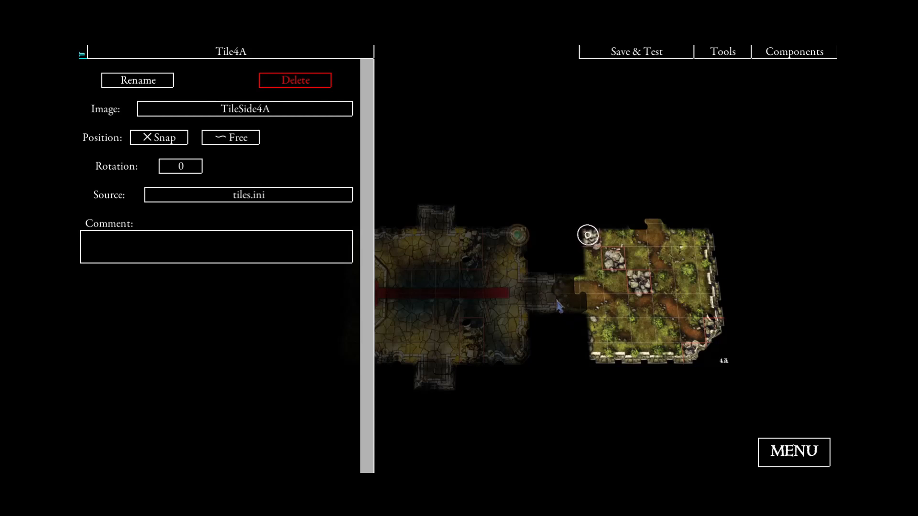
click(783, 56)
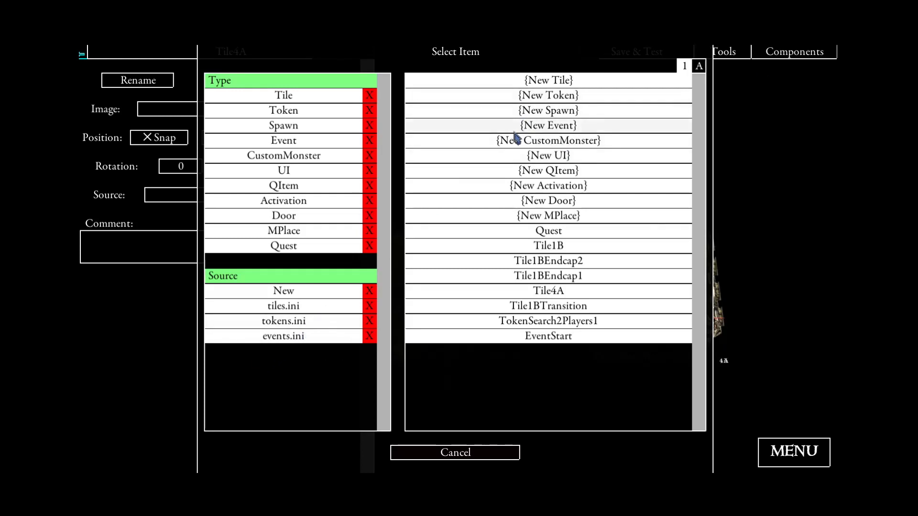
click(536, 206)
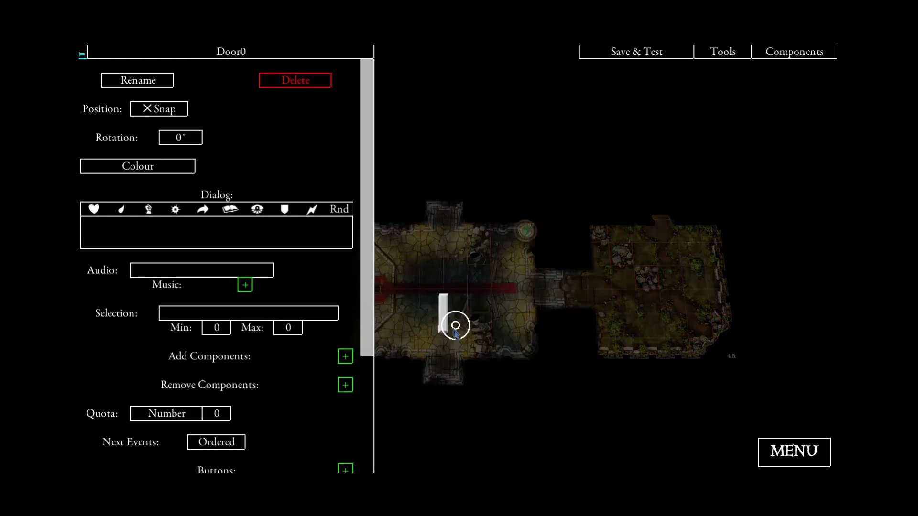
scroll(442, 325, up, 2)
scroll(440, 301, down, 2)
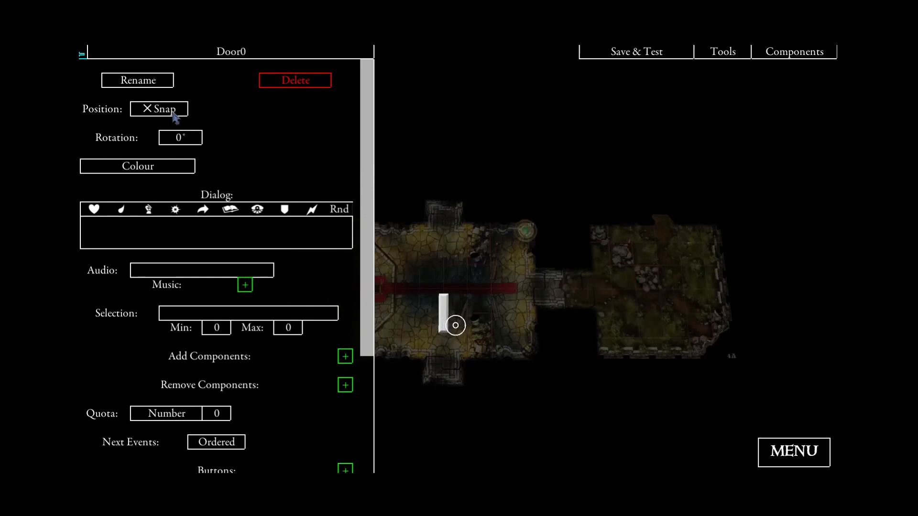
click(573, 301)
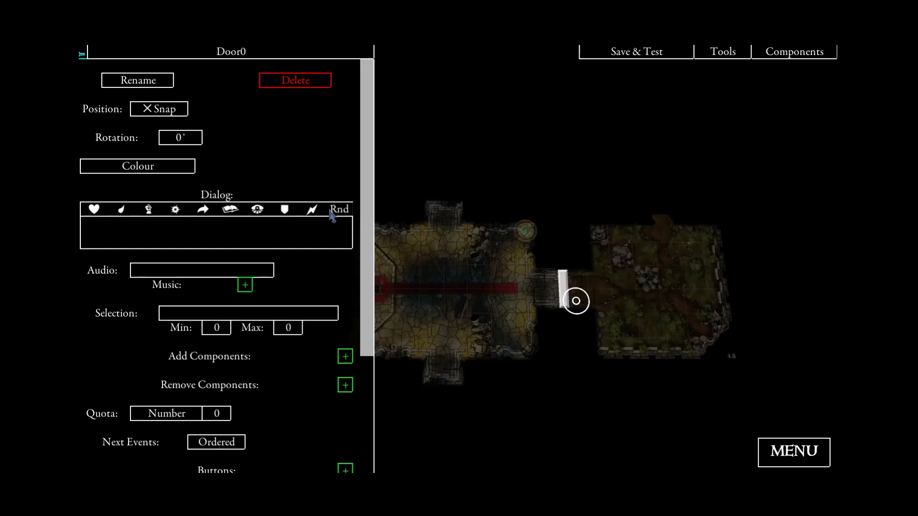
Set the new door's colour to yellow.
click(130, 167)
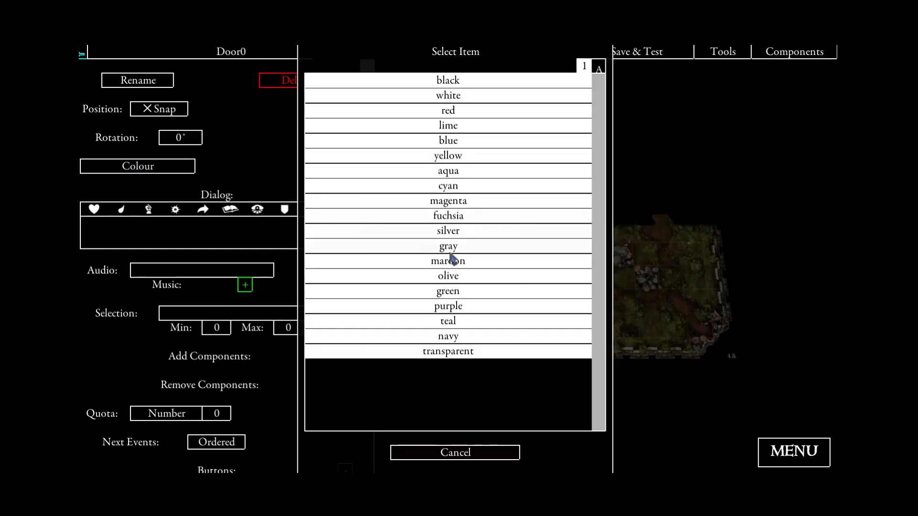
click(599, 69)
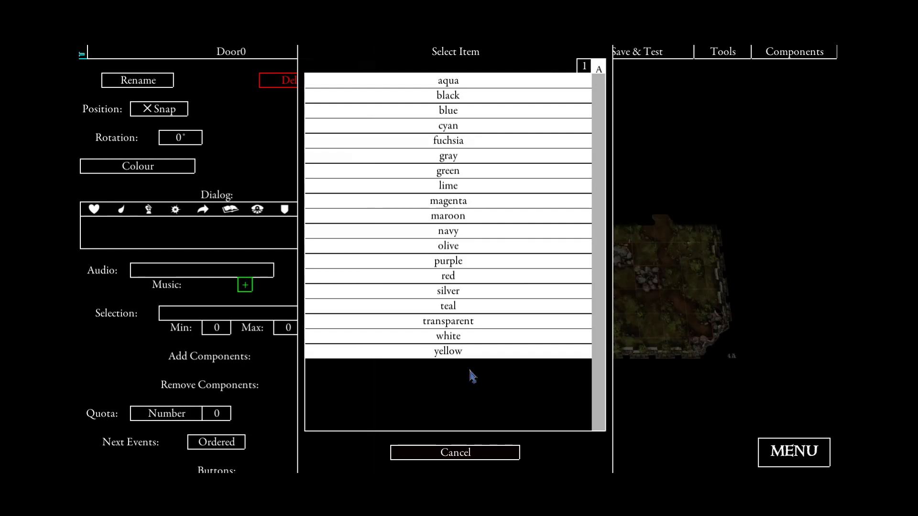
click(445, 353)
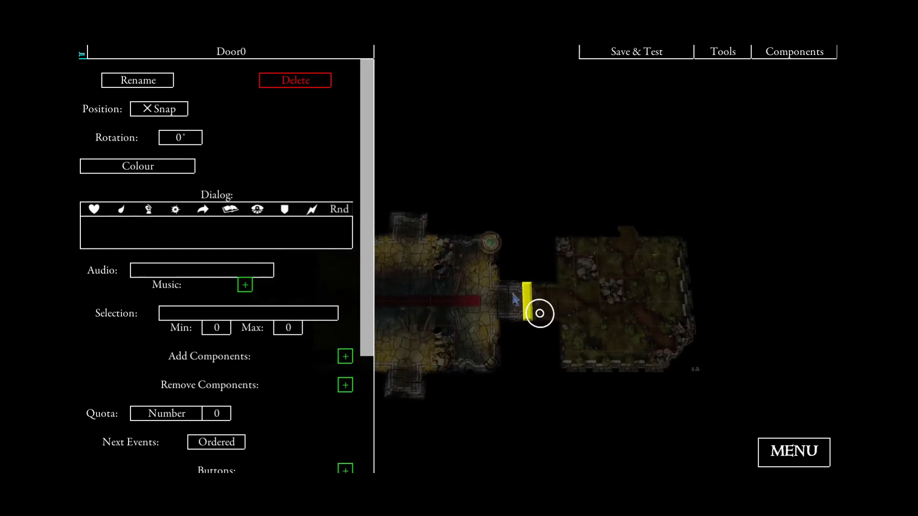
Rename the yellow door's component as 1B.
click(148, 83)
click(455, 95)
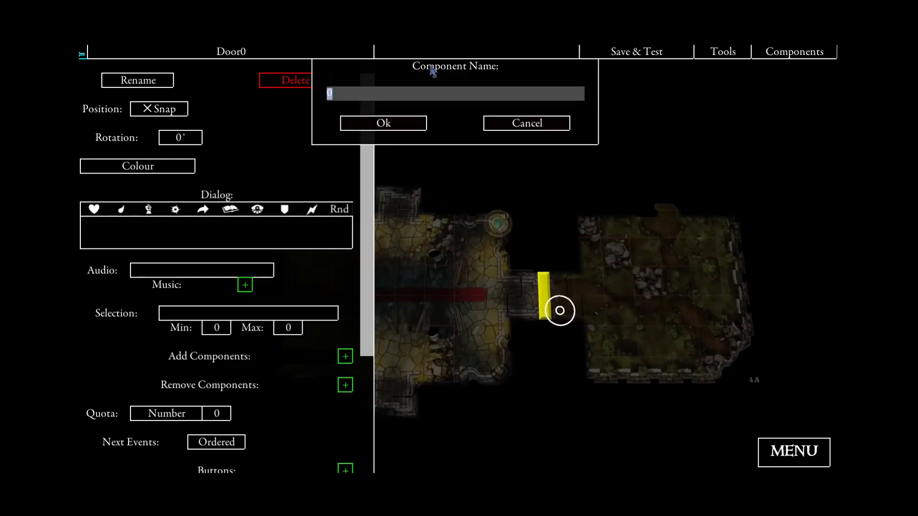
text(1B)
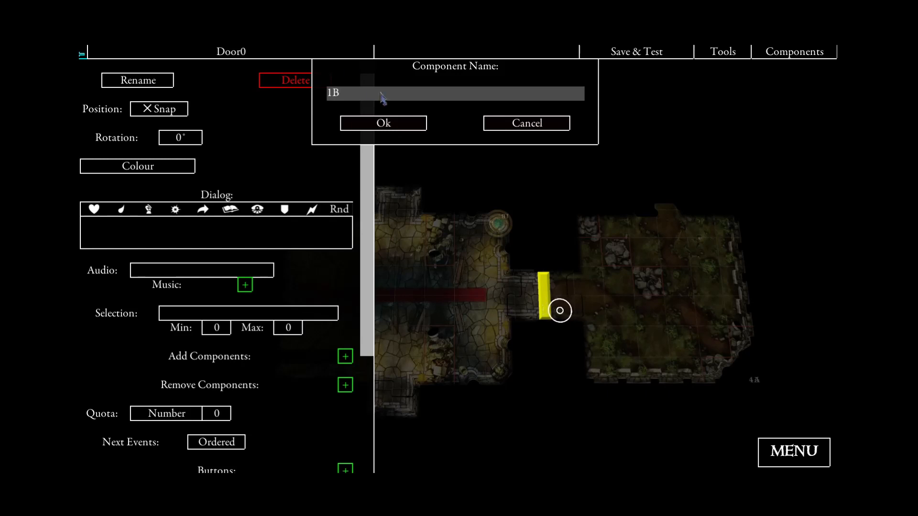
click(384, 125)
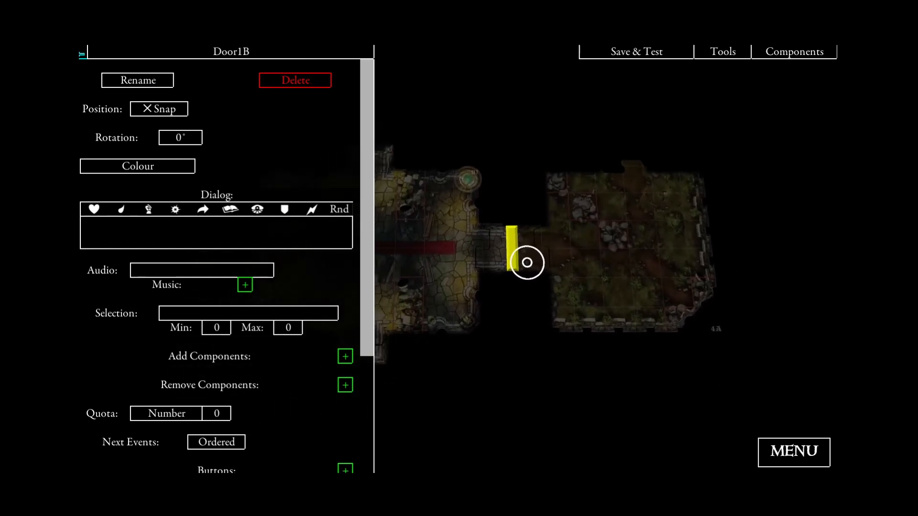
Enter the italic dialog "Add some flavor text here." for the door and set its audio to AudioButton1.
click(185, 231)
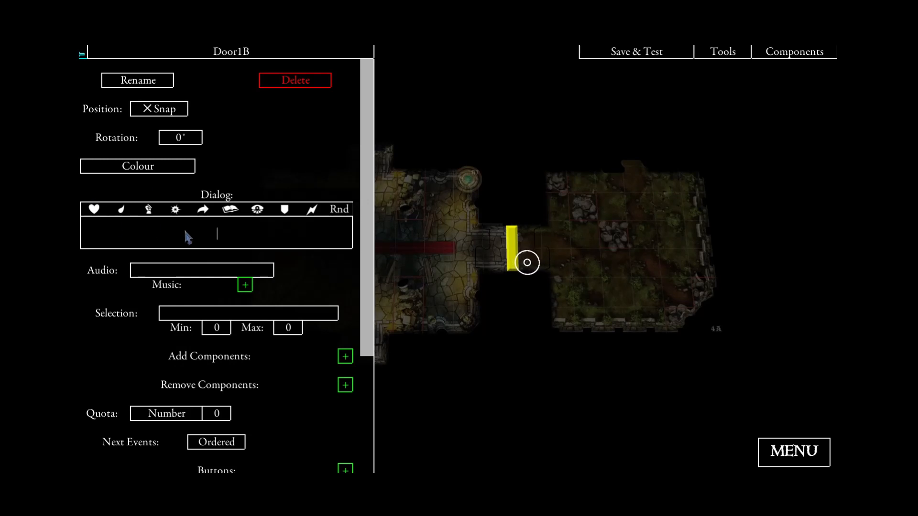
text(Add some flavor text here.)
click(422, 243)
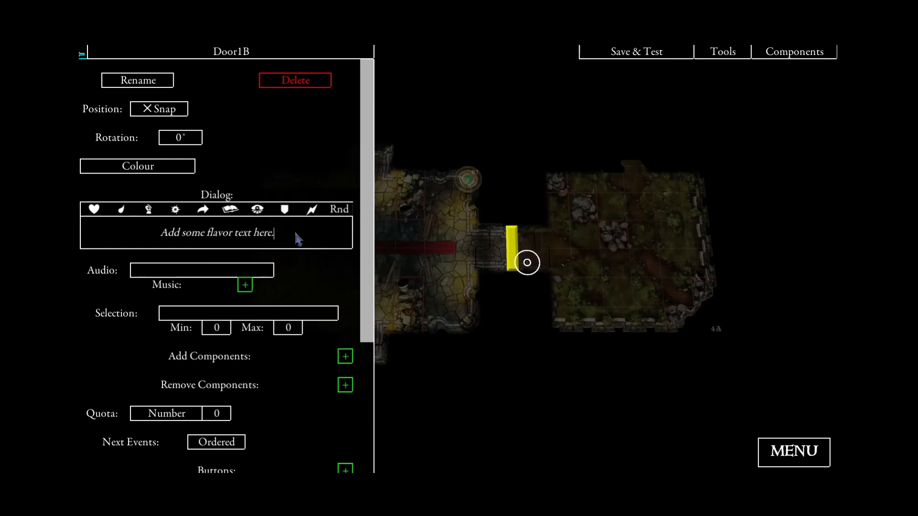
click(187, 271)
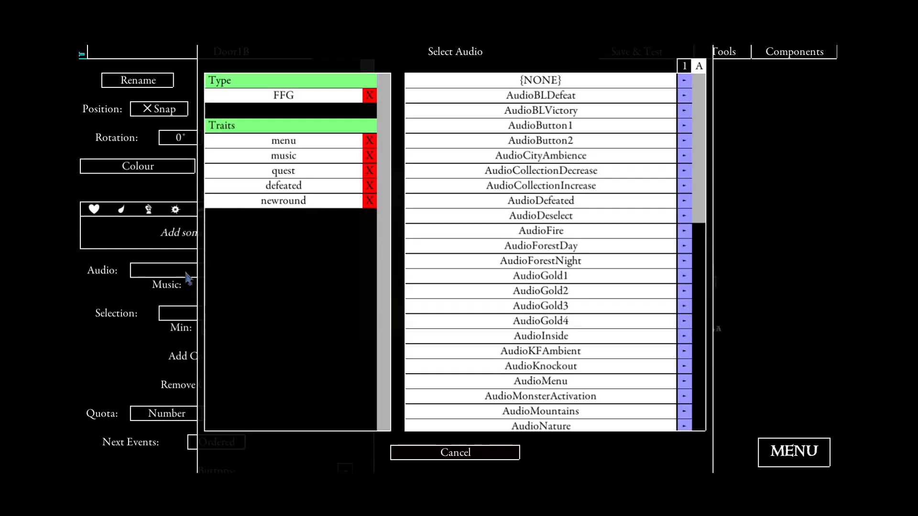
click(550, 126)
Replace the door's Continue button label with "{action} Open", using the action symbol code.
scroll(224, 287, down, 2)
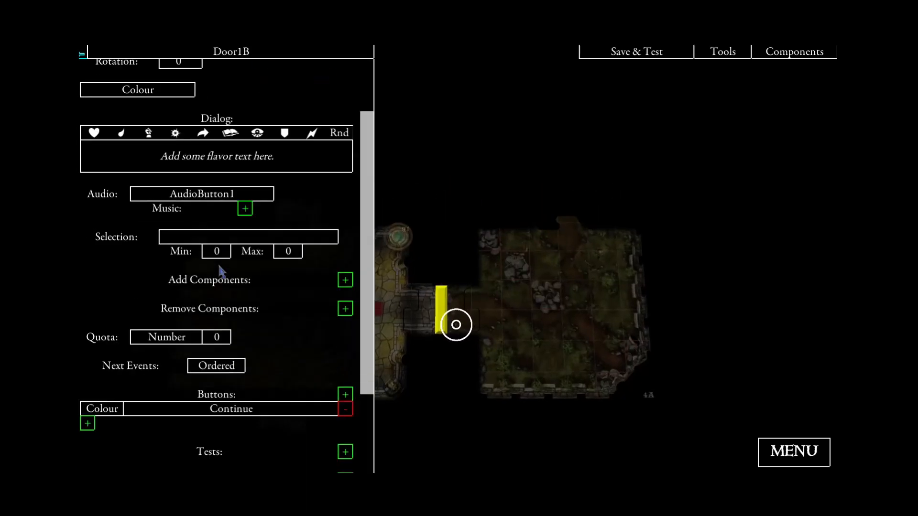
click(213, 414)
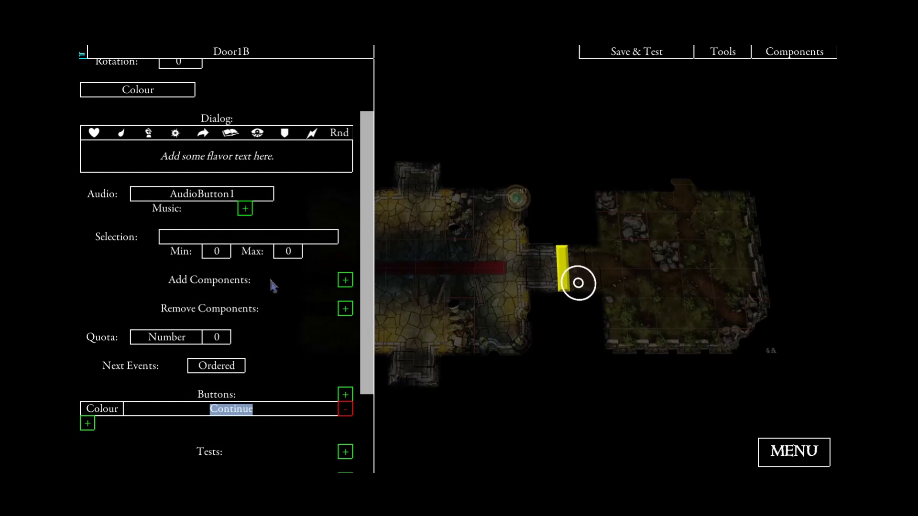
click(204, 134)
click(156, 158)
mouse_move(179, 159)
mouse_down()
mouse_move(145, 164)
mouse_move(180, 164)
mouse_up()
key(ctrl+c)
key(BackSpace)
click(212, 409)
key(ctrl+v)
text(Open)
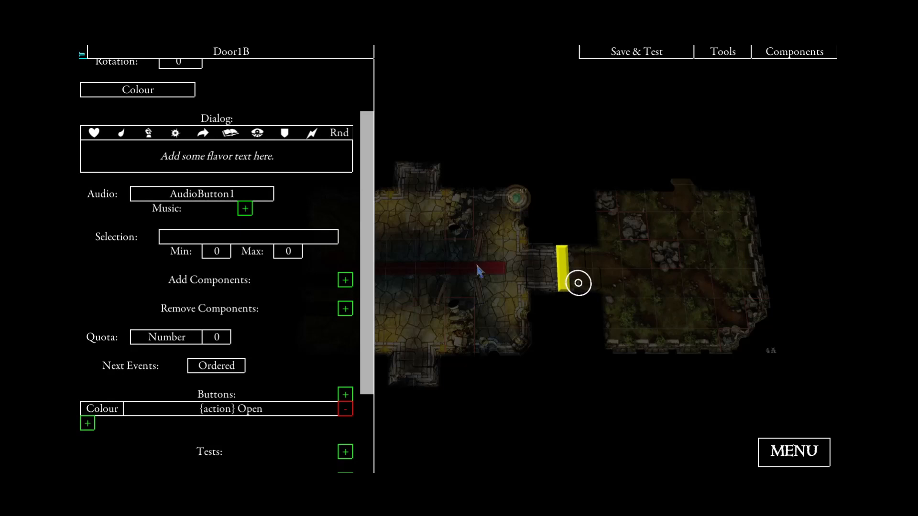
scroll(478, 266, down, 2)
drag(469, 262, 478, 284)
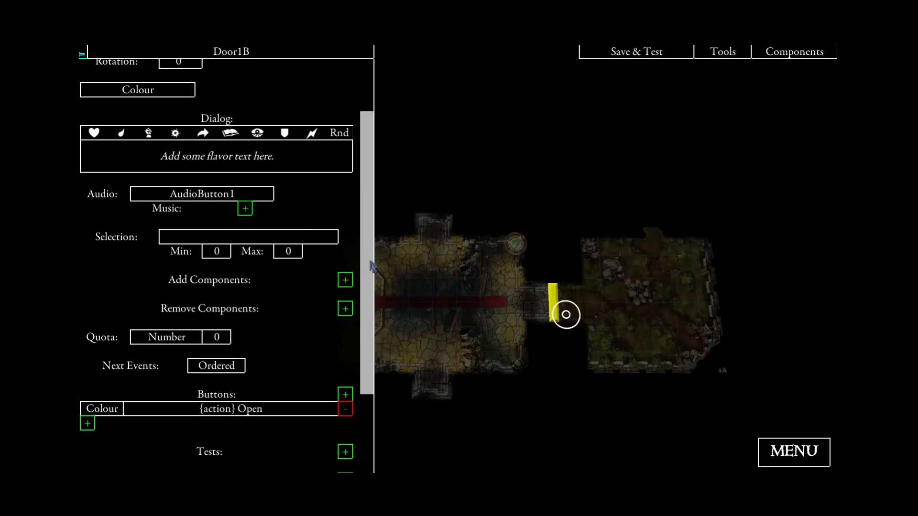
scroll(373, 266, up, 2)
scroll(372, 267, down, 1)
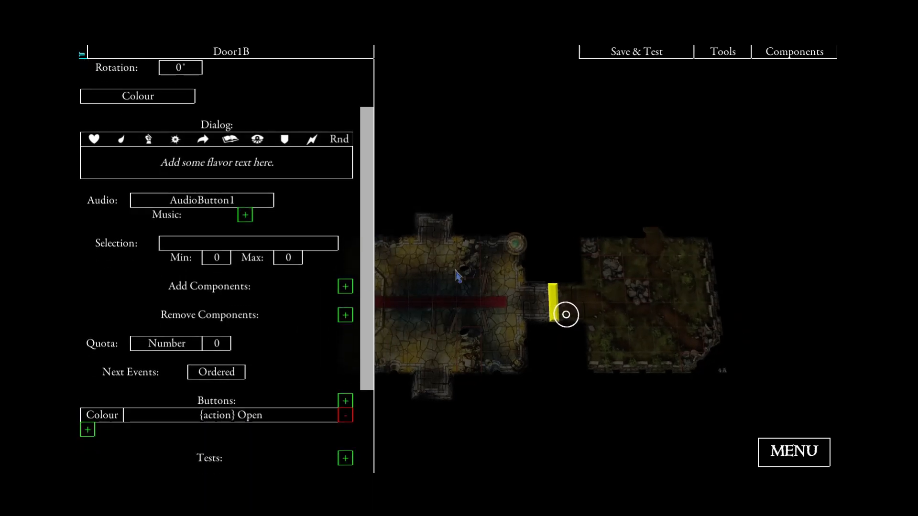
scroll(478, 325, up, 1)
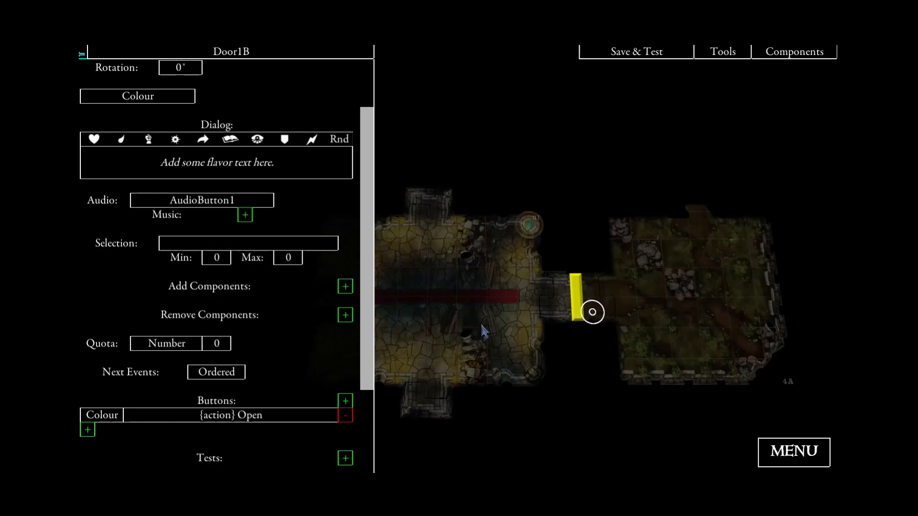
drag(483, 330, 498, 289)
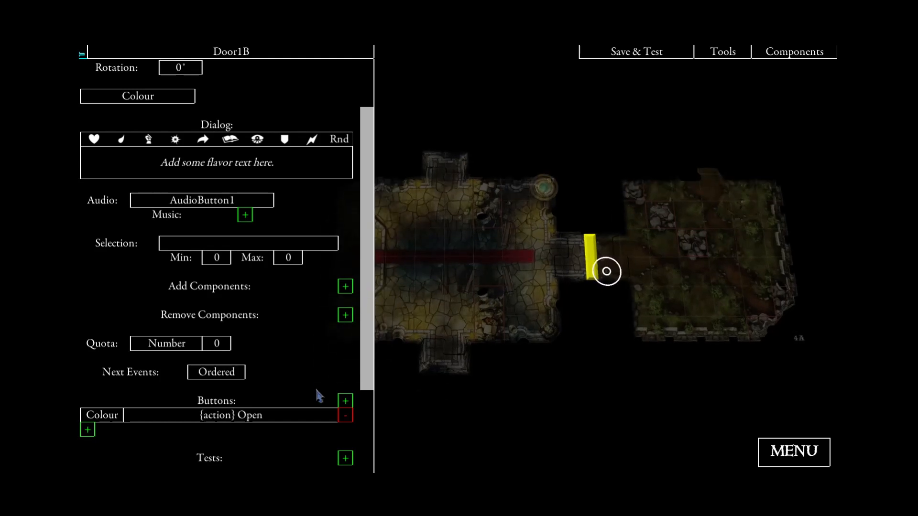
Link a newly created event to the door's "{action} Open" button.
scroll(320, 396, down, 1)
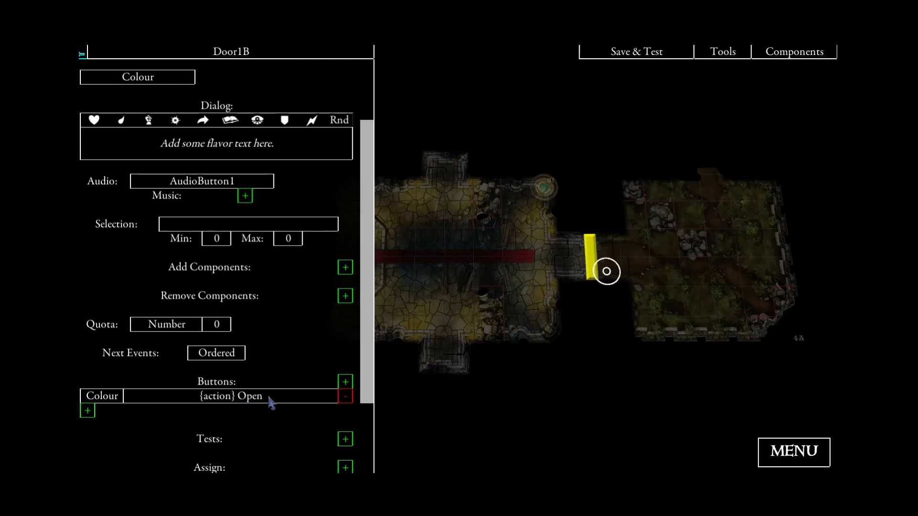
click(93, 410)
click(505, 81)
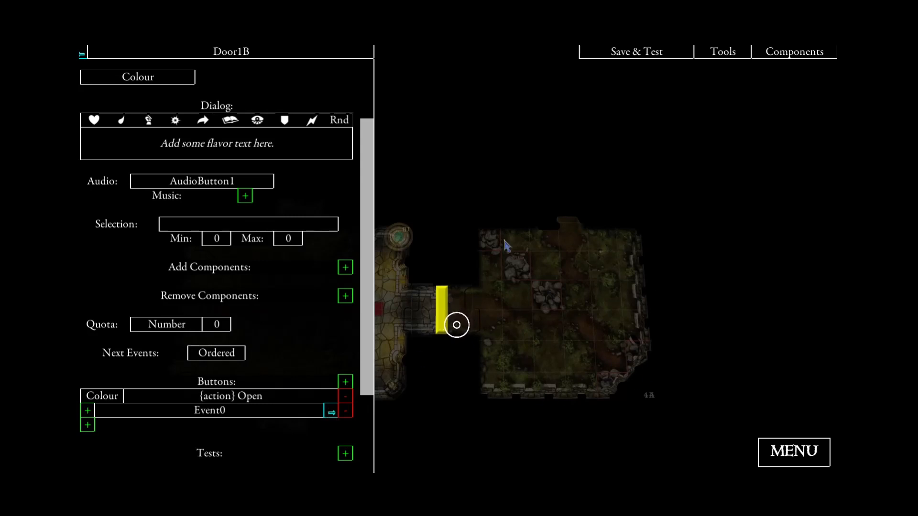
Open the event linked to the door's button and rename its component as OpenDoor1B.
drag(272, 369, 334, 345)
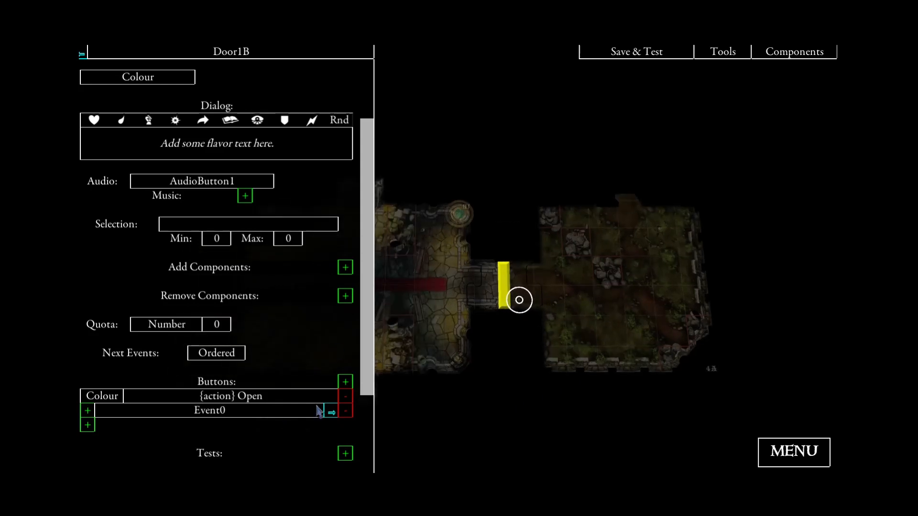
click(331, 412)
click(156, 80)
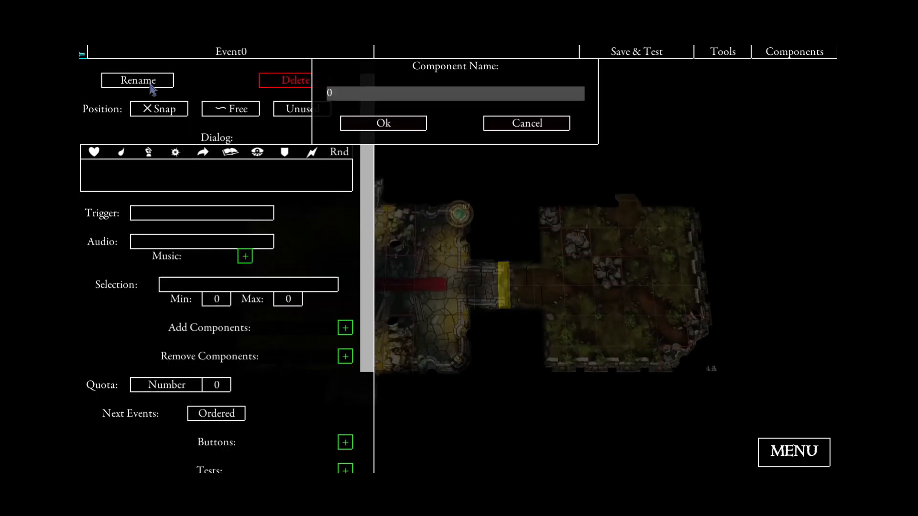
click(355, 96)
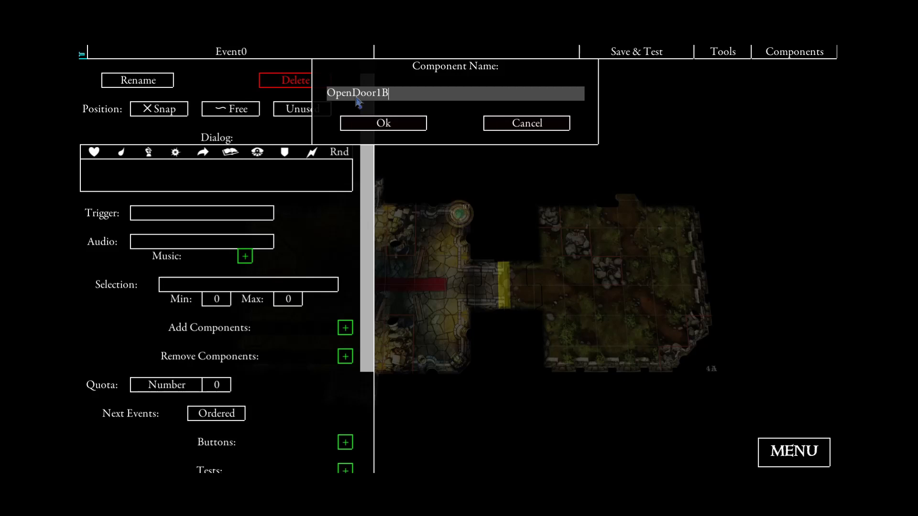
click(370, 126)
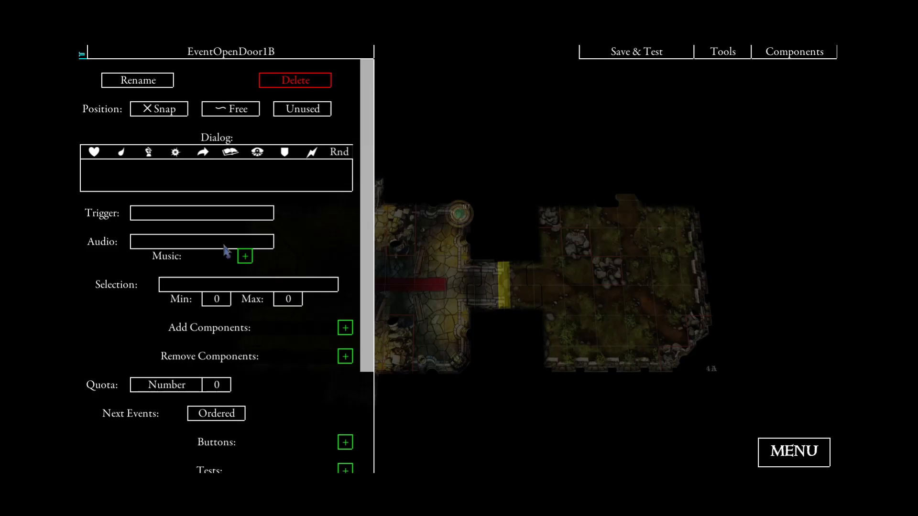
Set the event's audio to AudioButton1 and its dialog to italic "Add some flavor text here.", "Remove the door." and "Add 4A as shown." as separate paragraphs.
click(196, 246)
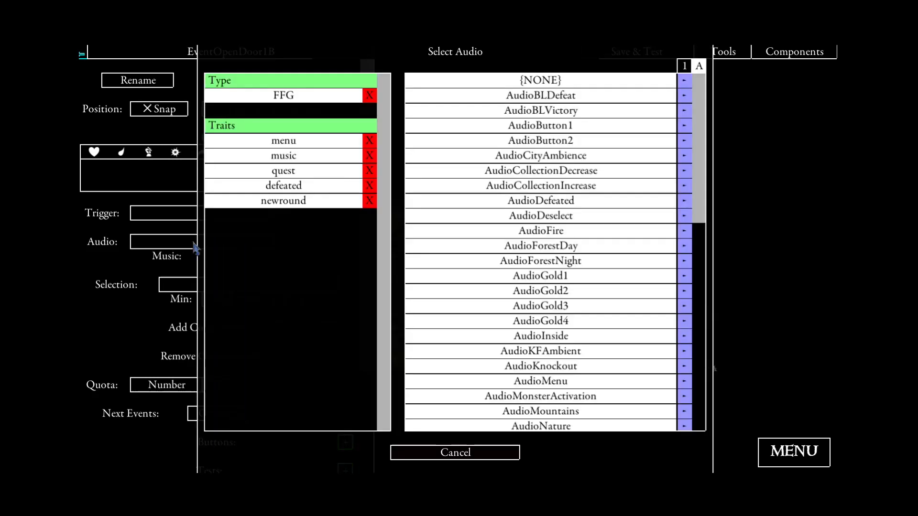
click(551, 128)
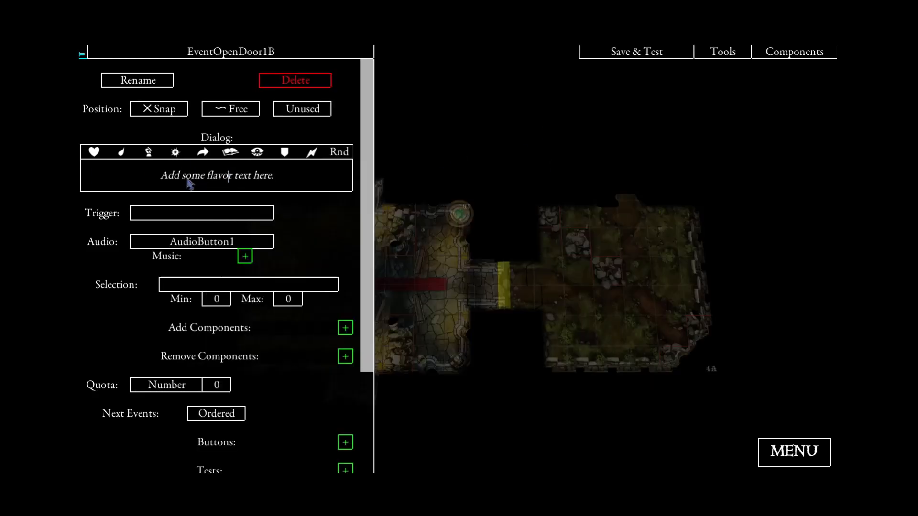
key(BackSpace)
key(BackSpace)
key(BackSpace)
key(BackSpace)
key(BackSpace)
key(BackSpace)
key(BackSpace)
key(BackSpace)
key(BackSpace)
key(BackSpace)
key(BackSpace)
key(BackSpace)
key(BackSpace)
key(BackSpace)
key(BackSpace)
key(BackSpace)
key(BackSpace)
key(BackSpace)
key(BackSpace)
key(BackSpace)
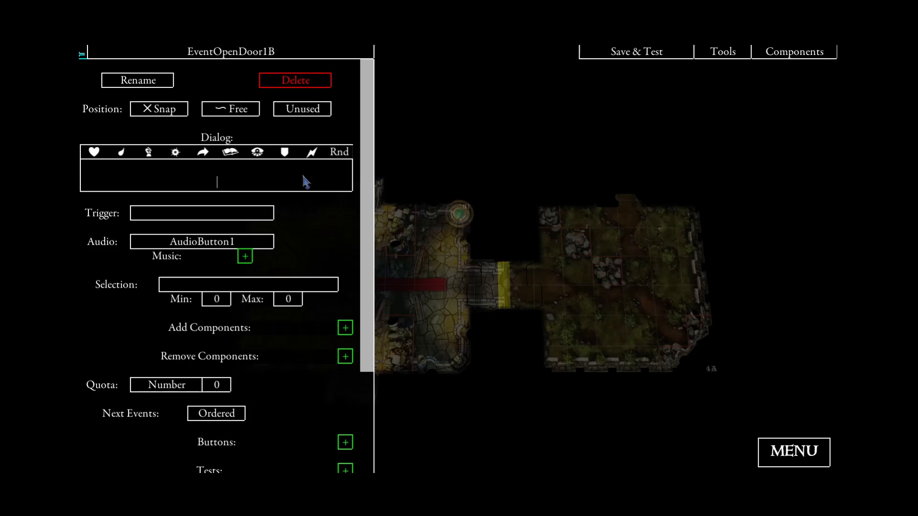
text(Remove the door.)
key(Return)
key(Return)
text(Add t4A as shown.)
click(455, 199)
Add Tile4A to the components that the door-opening event adds, filtering the choices by tiles.ini.
scroll(302, 277, down, 2)
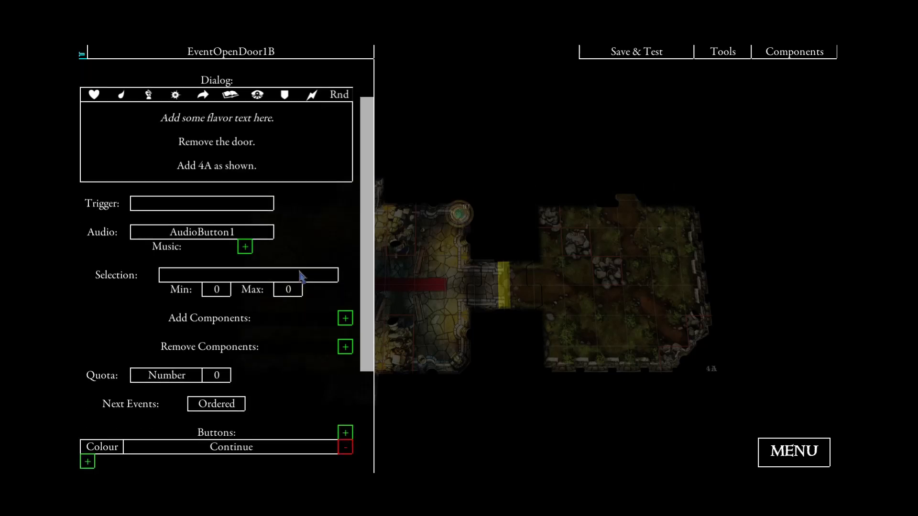
click(345, 321)
click(299, 233)
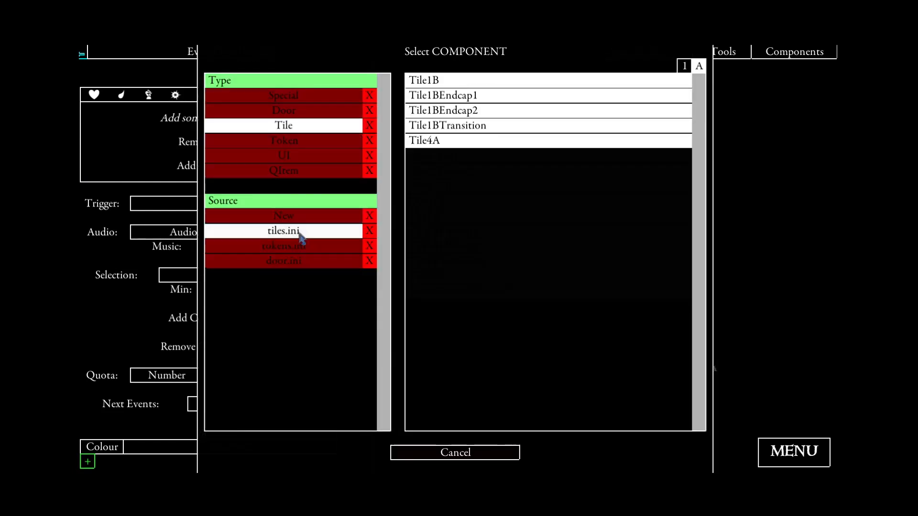
click(436, 141)
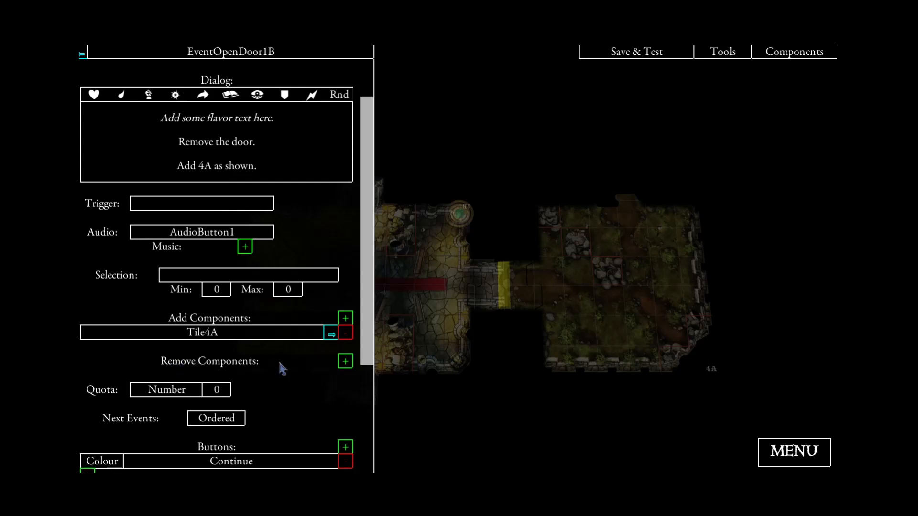
Add Door1B to the components that the door-opening event removes, filtering the choices by door.ini.
click(345, 362)
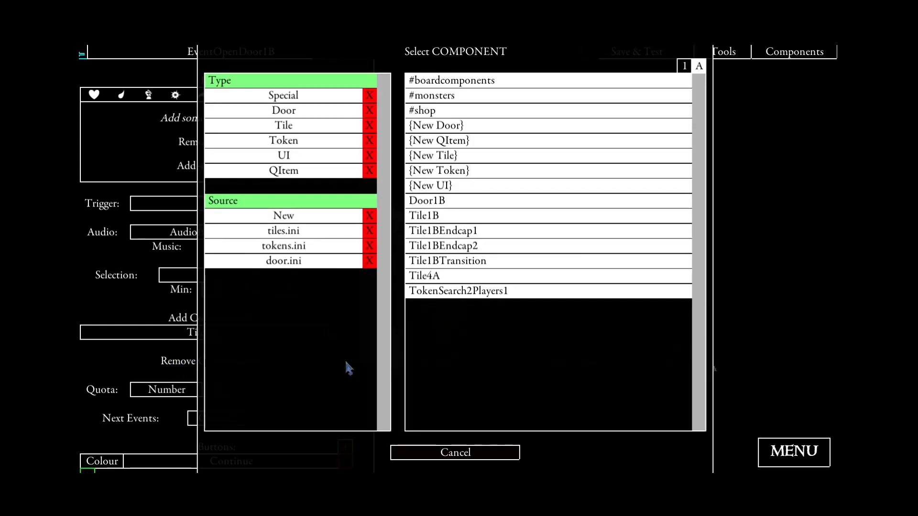
click(275, 260)
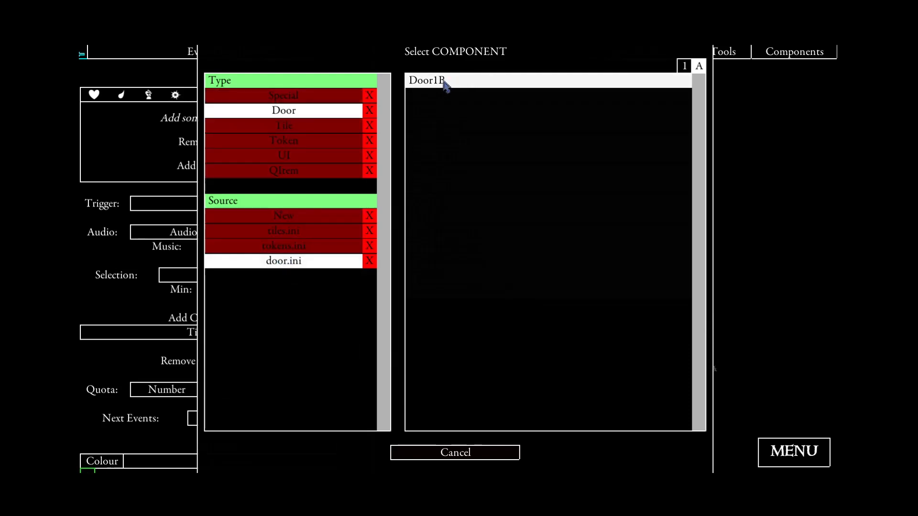
click(444, 85)
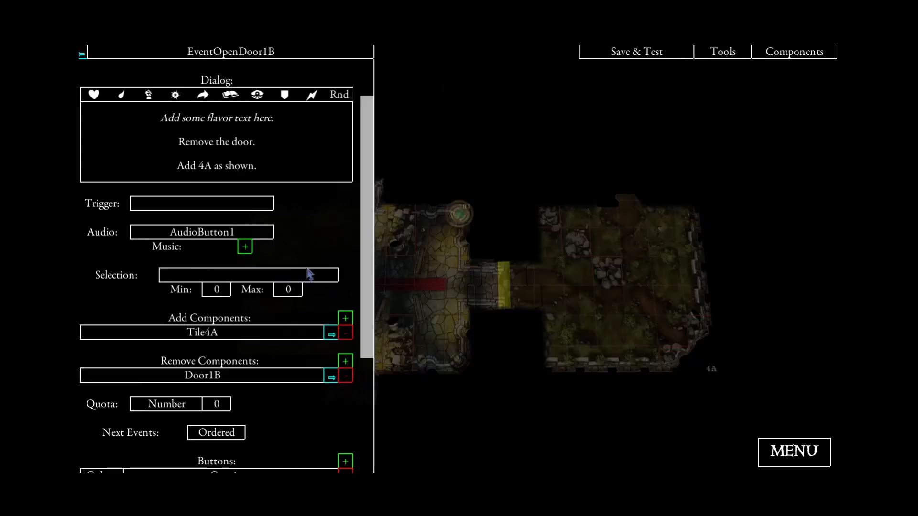
drag(371, 205, 365, 226)
drag(441, 307, 496, 299)
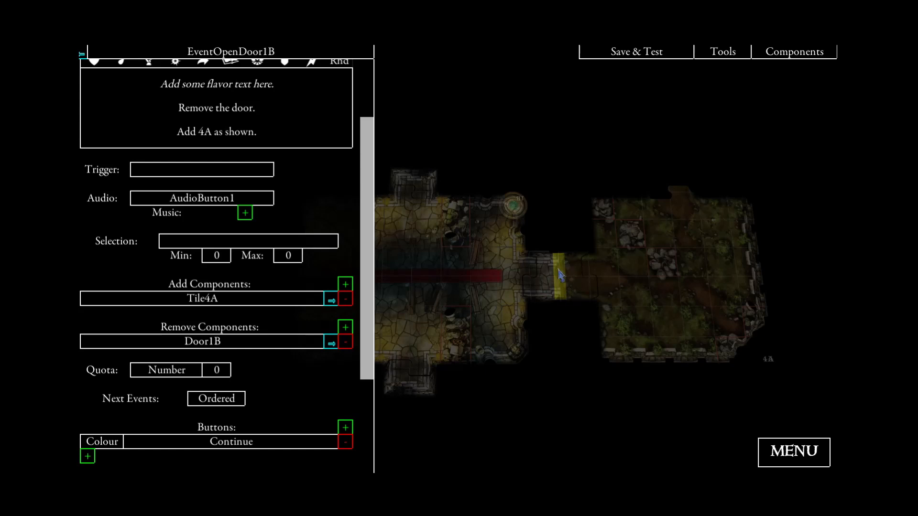
Open EventStart and add Tile1BTransition to the components it adds, filtering the choices by tiles.ini.
click(782, 58)
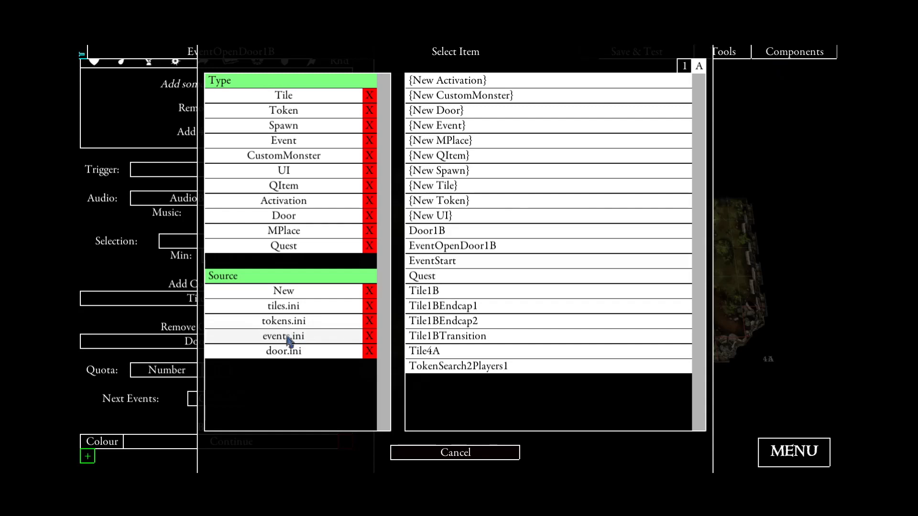
click(305, 336)
click(445, 97)
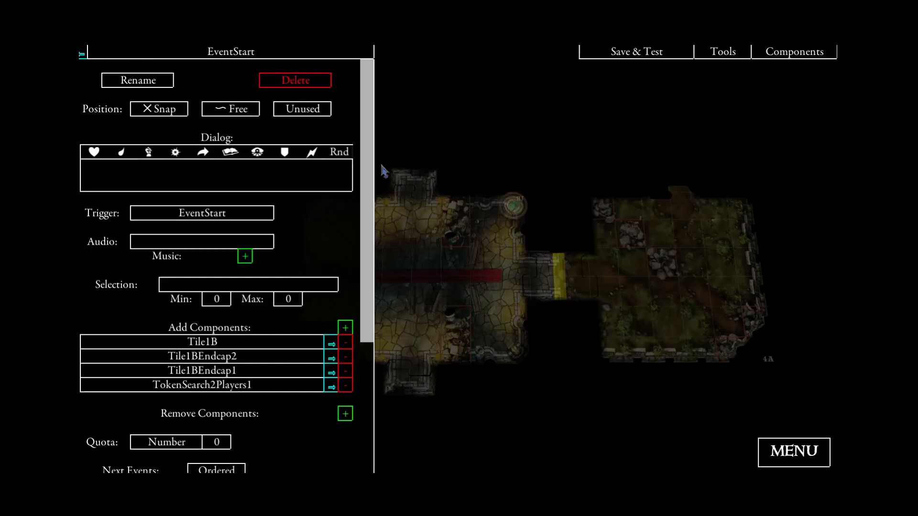
click(345, 328)
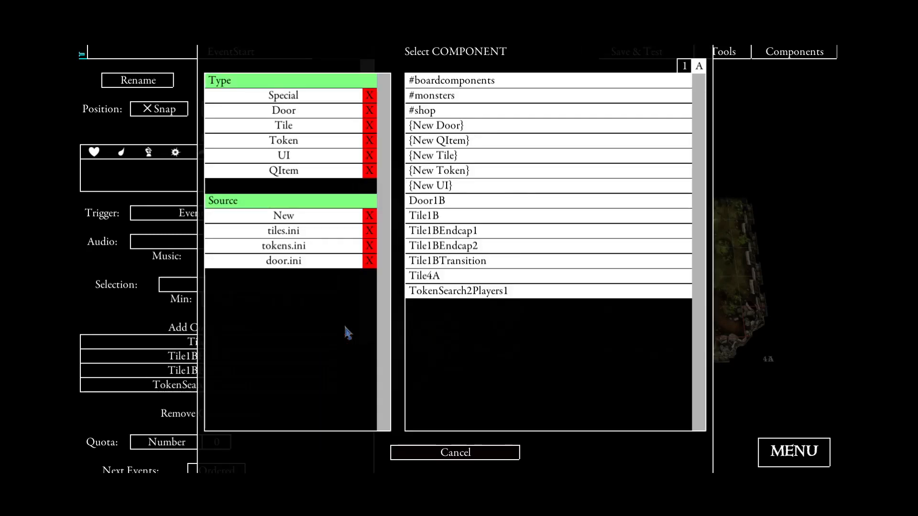
click(298, 235)
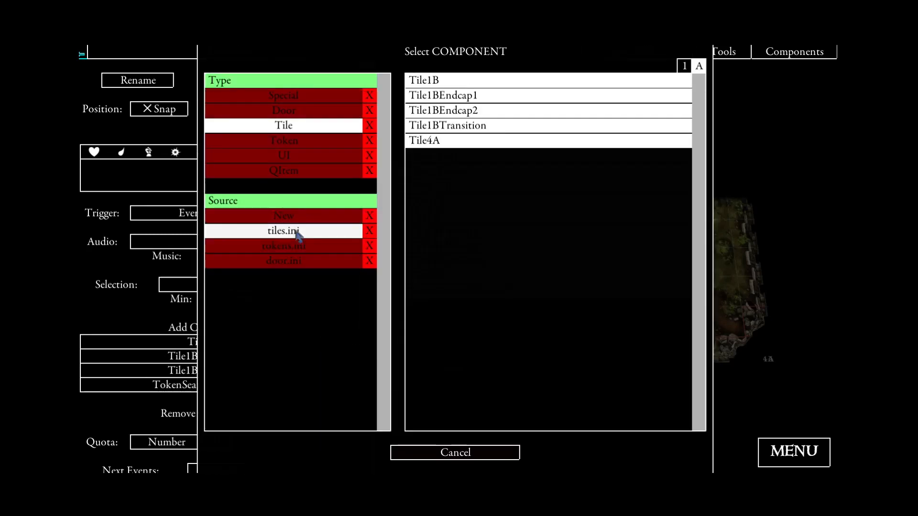
click(468, 126)
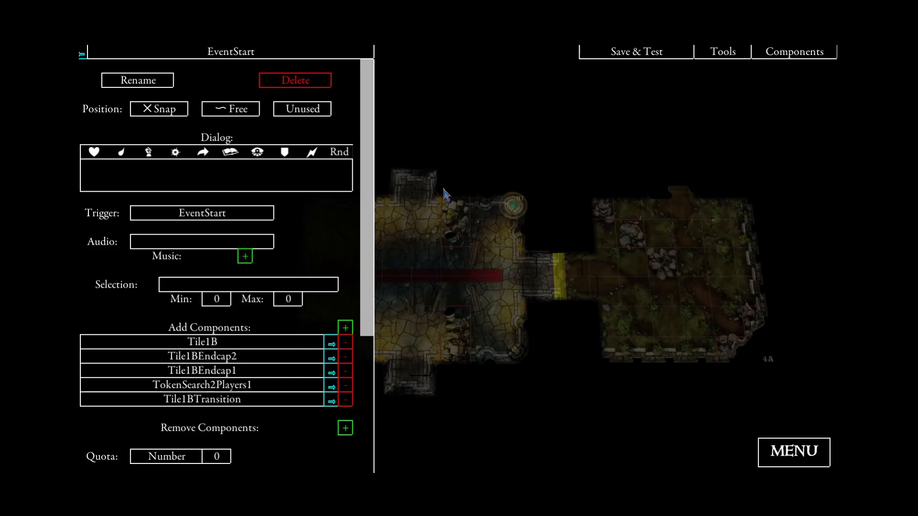
scroll(538, 320, down, 3)
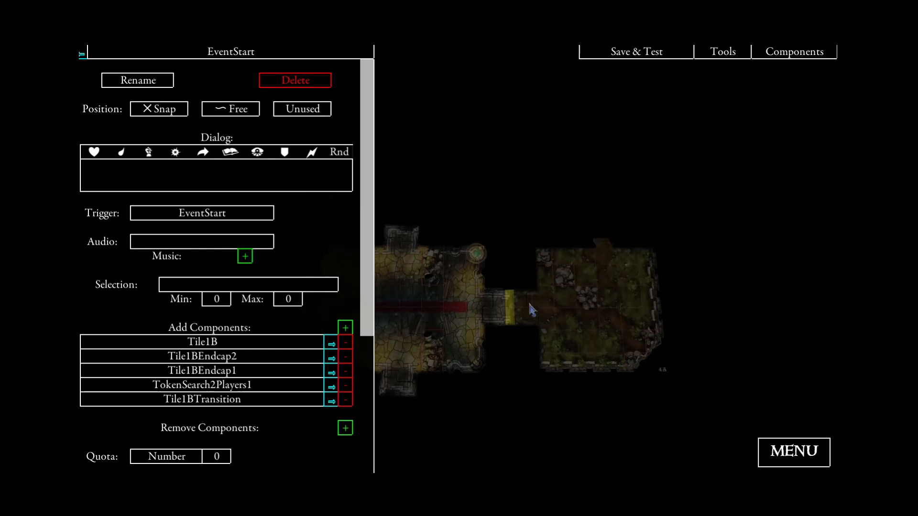
drag(526, 274, 554, 262)
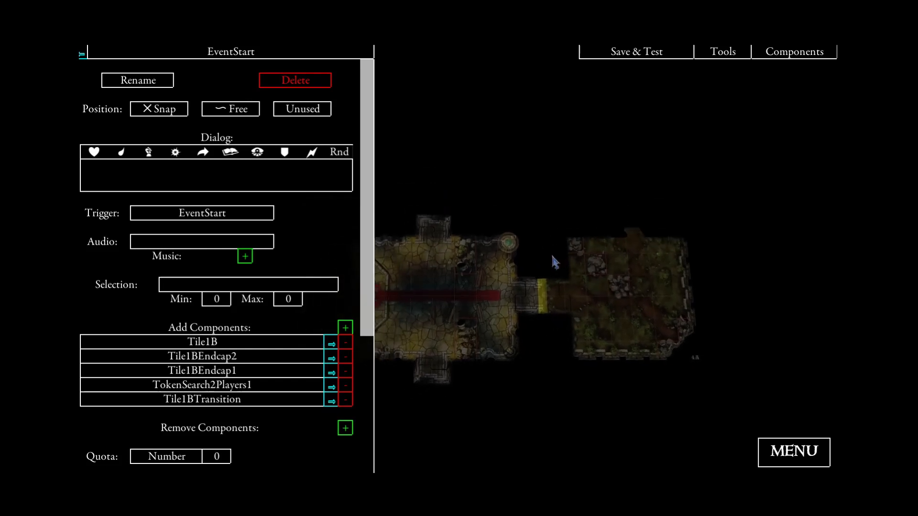
Save and test the quest with a class chosen for each of the four heroes, and return to the editor.
click(642, 57)
click(296, 198)
click(348, 198)
click(482, 205)
click(622, 264)
click(775, 461)
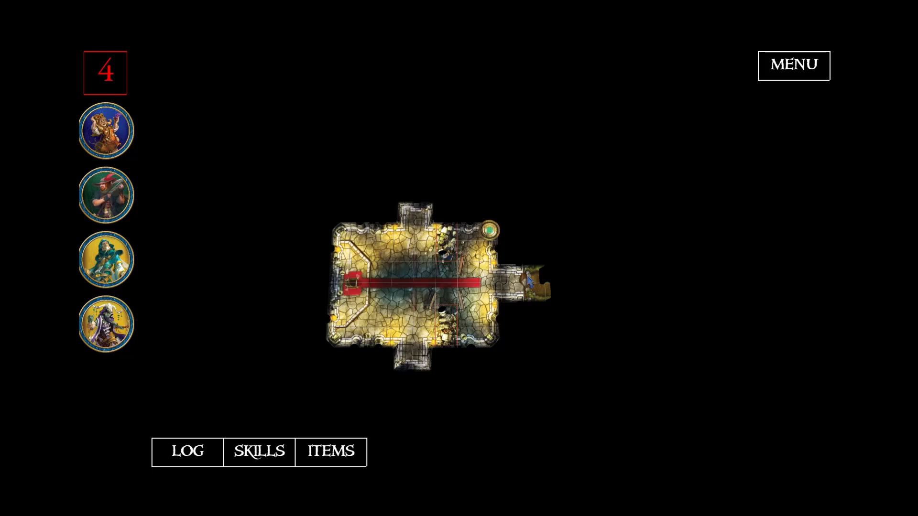
click(779, 70)
click(469, 242)
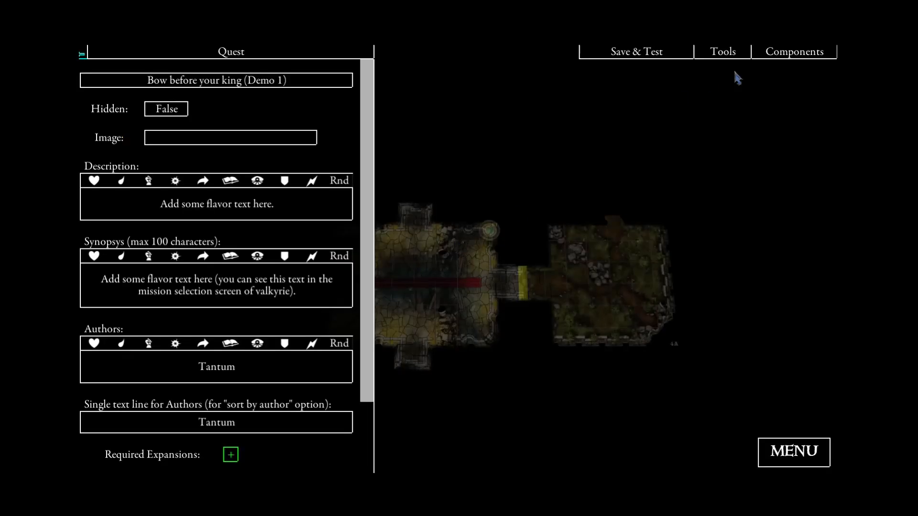
Reopen EventStart and add Door1B to the components it adds, filtering the choices by door.ini.
click(799, 52)
click(282, 336)
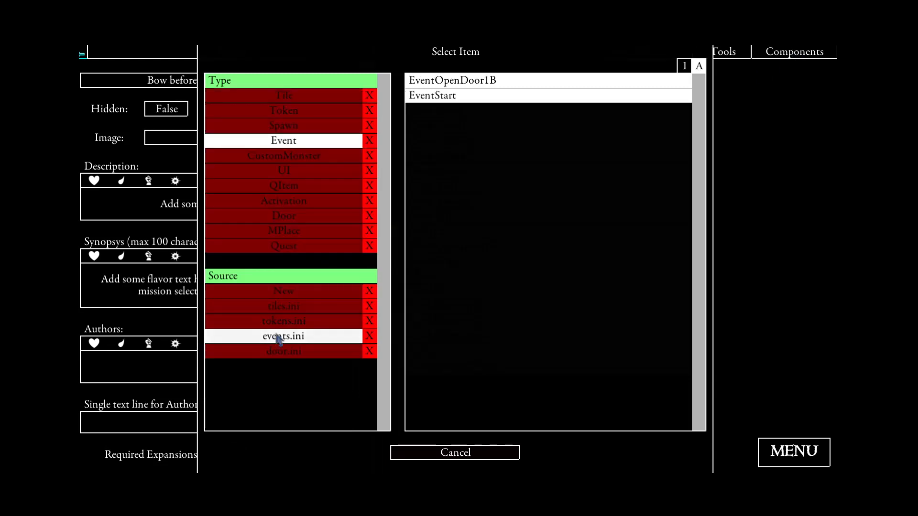
click(448, 98)
scroll(300, 244, down, 1)
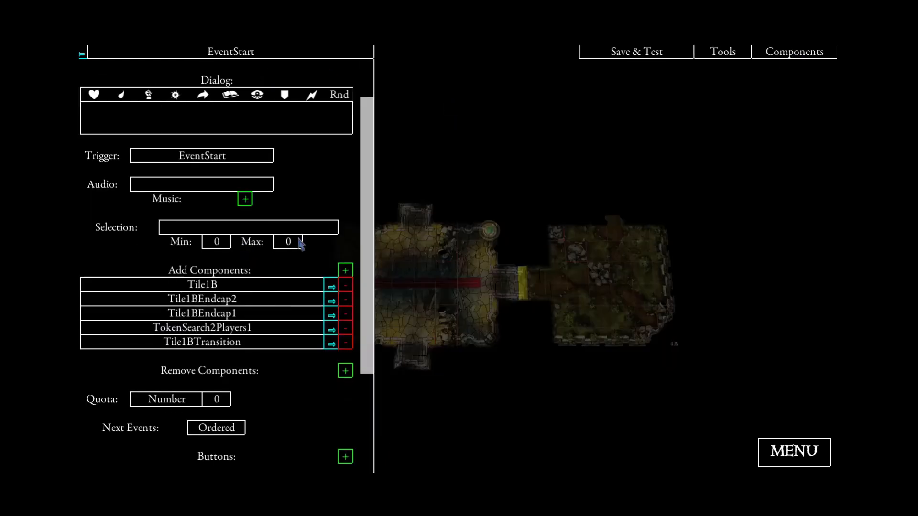
click(345, 271)
click(282, 262)
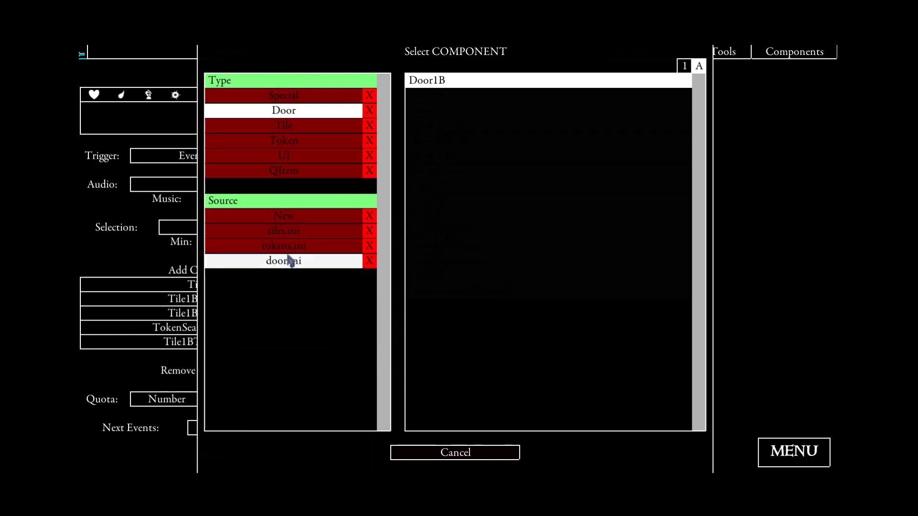
click(444, 83)
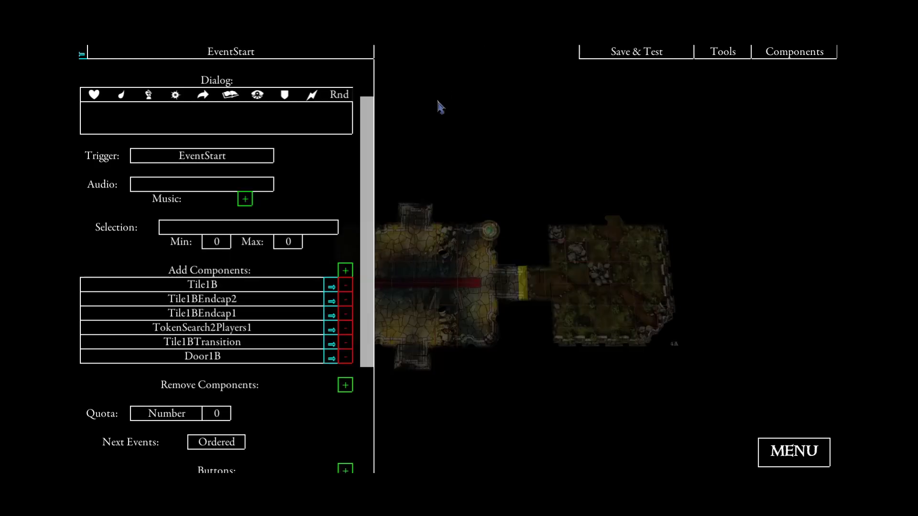
Save and start testing the quest with the hero classes Knight, Necromancer, Berserker and Spiritspeaker.
click(643, 60)
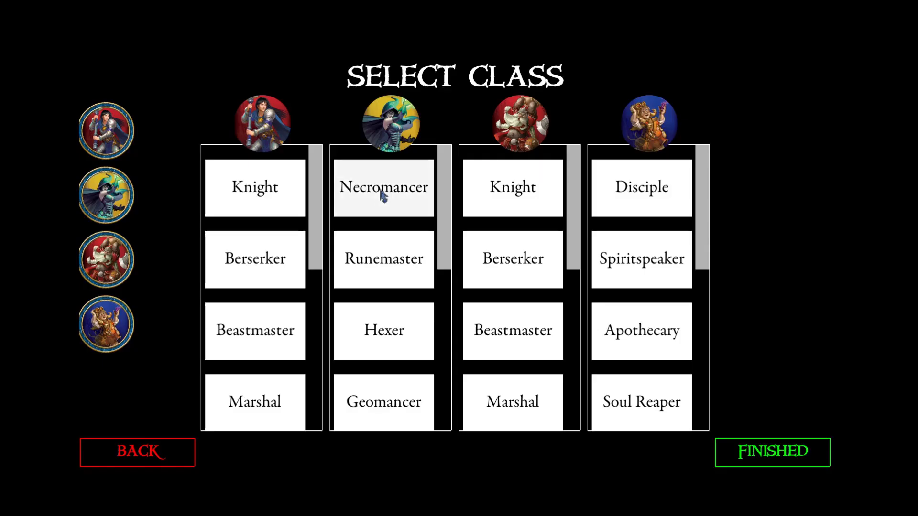
click(381, 195)
click(293, 199)
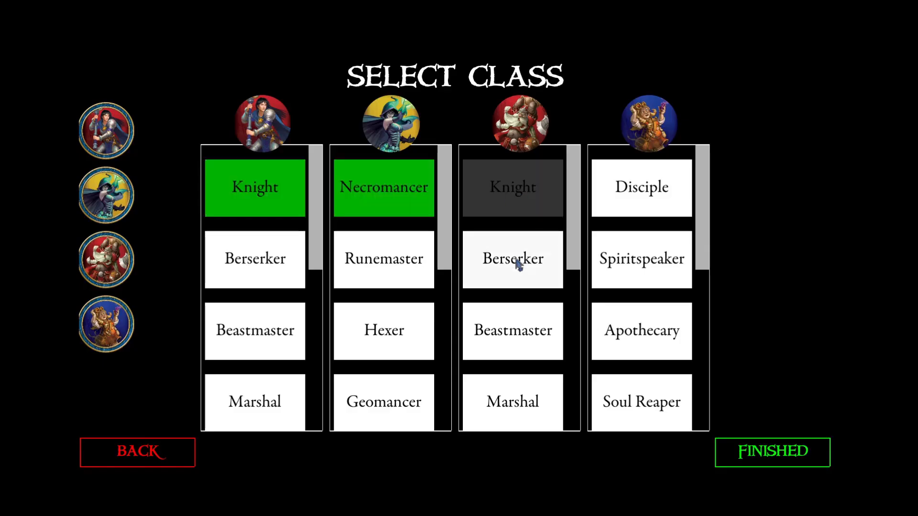
click(516, 263)
click(665, 273)
click(779, 460)
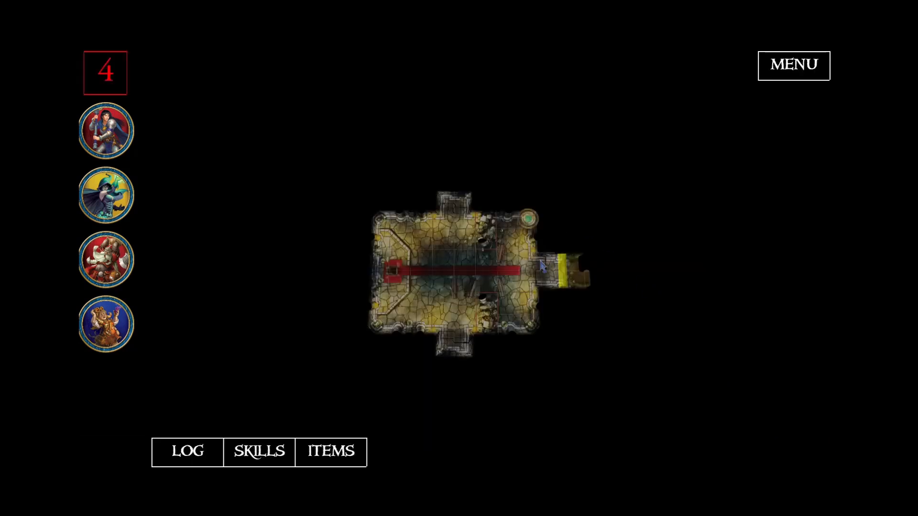
Examine the starting board in the test, including the search token, the door and the transition tile behind it.
scroll(555, 244, down, 1)
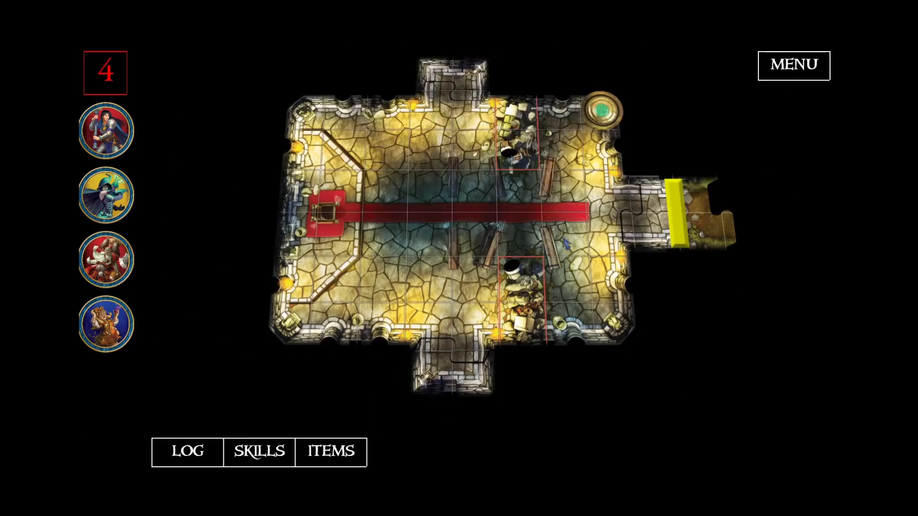
drag(562, 236, 513, 275)
scroll(512, 275, down, 2)
scroll(473, 273, up, 2)
scroll(473, 274, down, 2)
scroll(474, 280, down, 1)
scroll(474, 285, up, 3)
scroll(473, 289, down, 2)
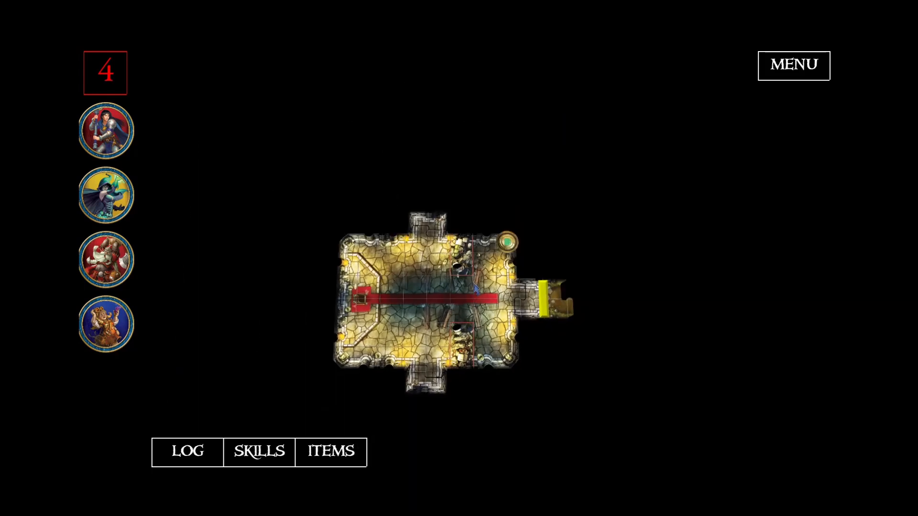
scroll(481, 286, down, 1)
scroll(481, 297, up, 1)
Check the dialogs of the door and the search token in the test, cancelling each one.
click(544, 301)
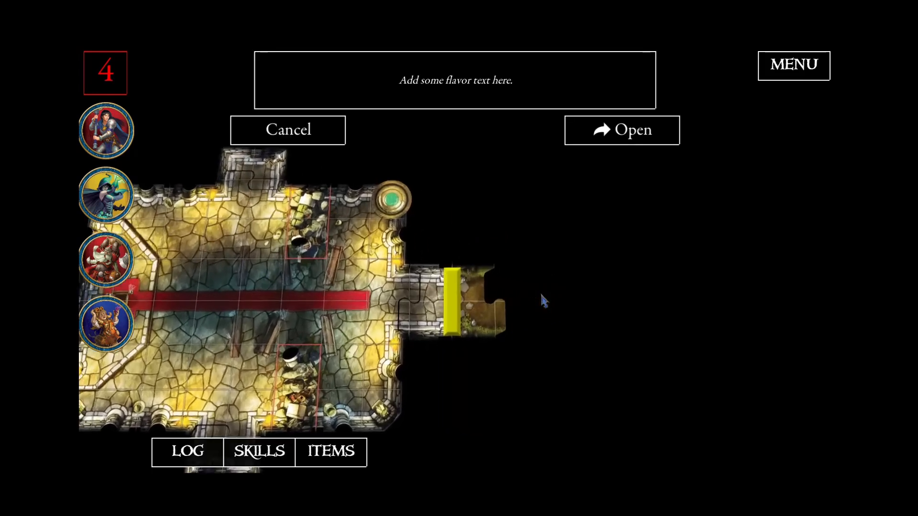
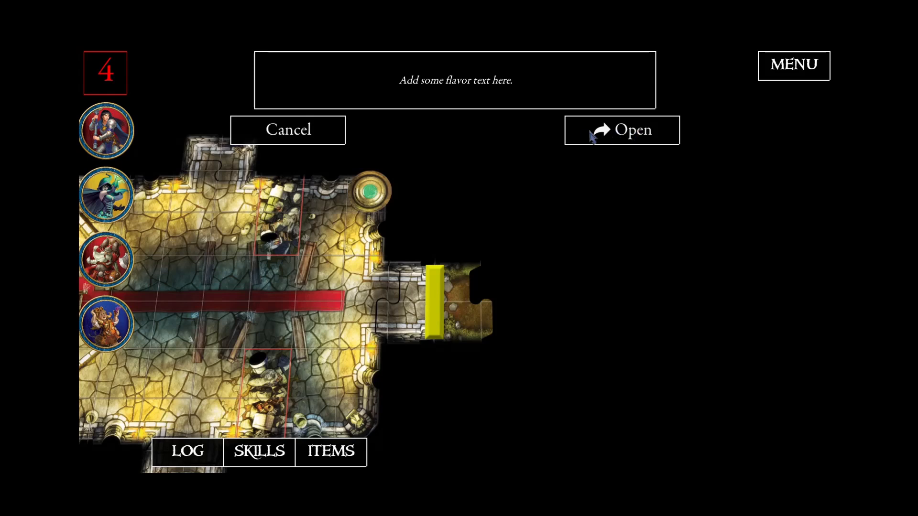
click(266, 132)
click(377, 200)
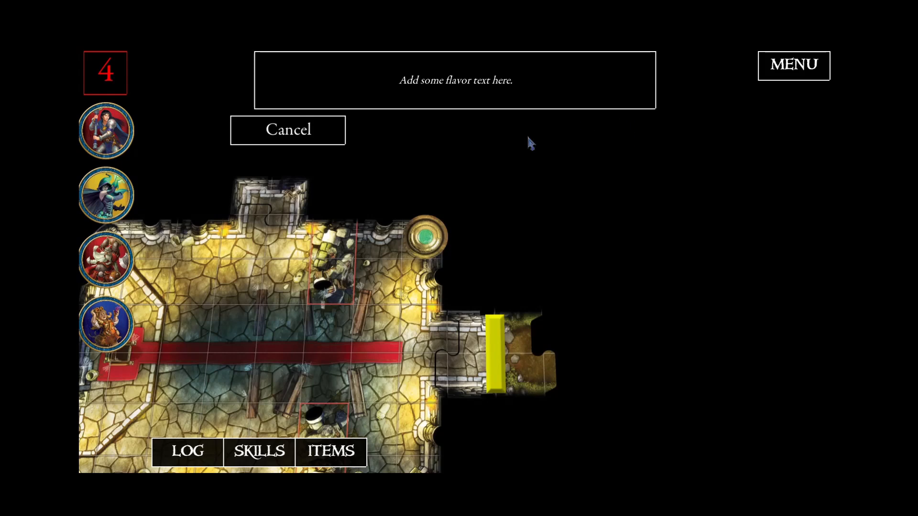
click(325, 140)
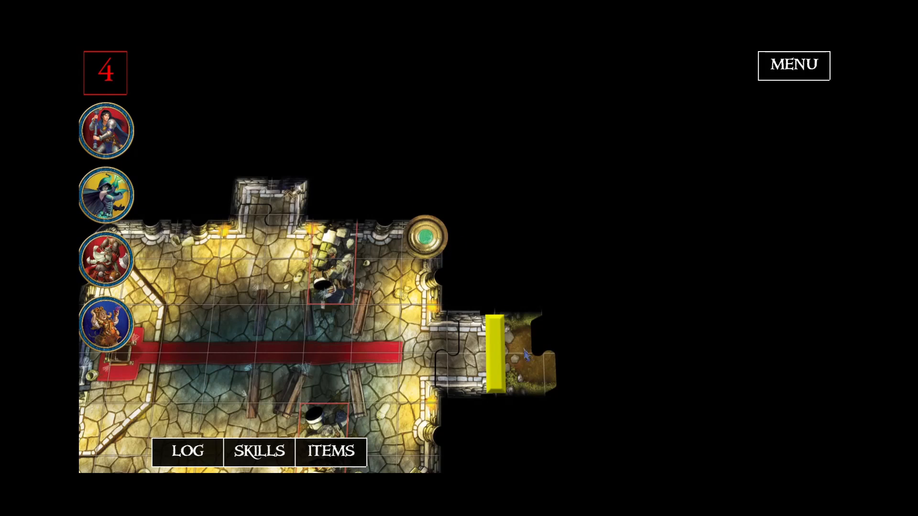
Test opening the door, continue past the event's dialog and return to the editor.
click(495, 357)
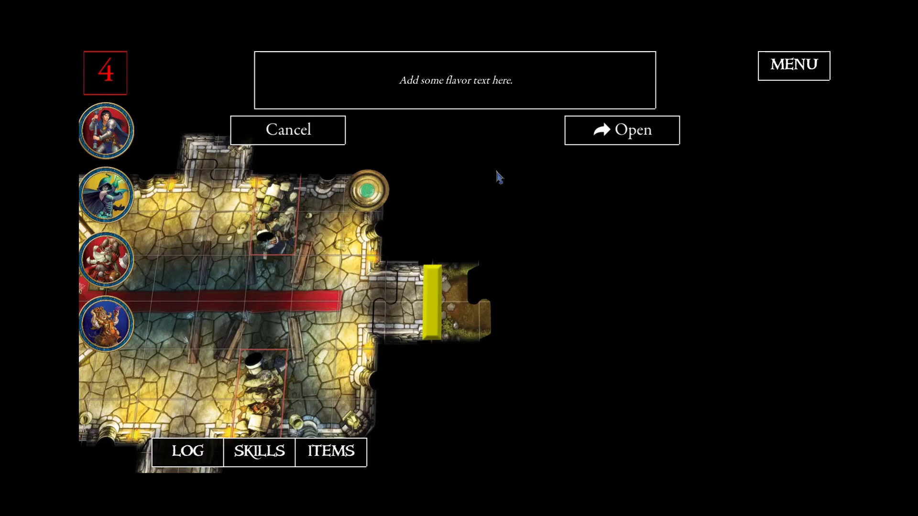
click(602, 134)
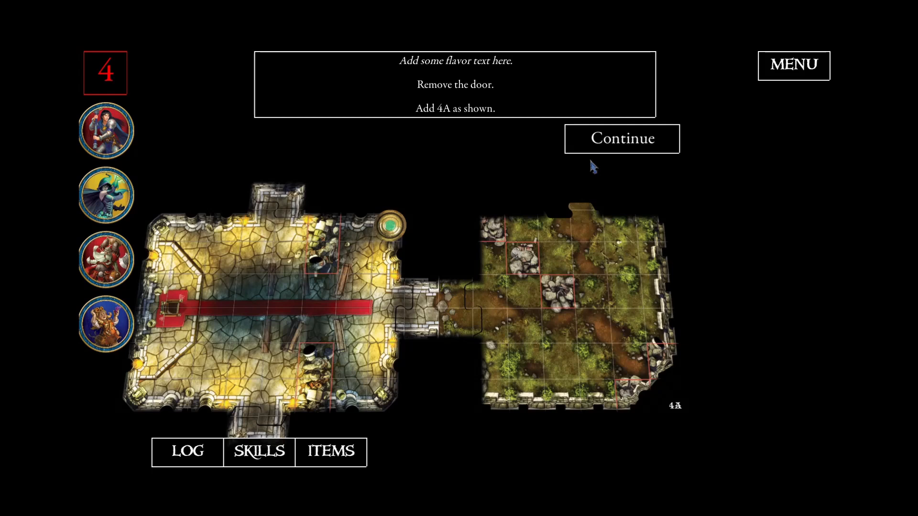
click(600, 147)
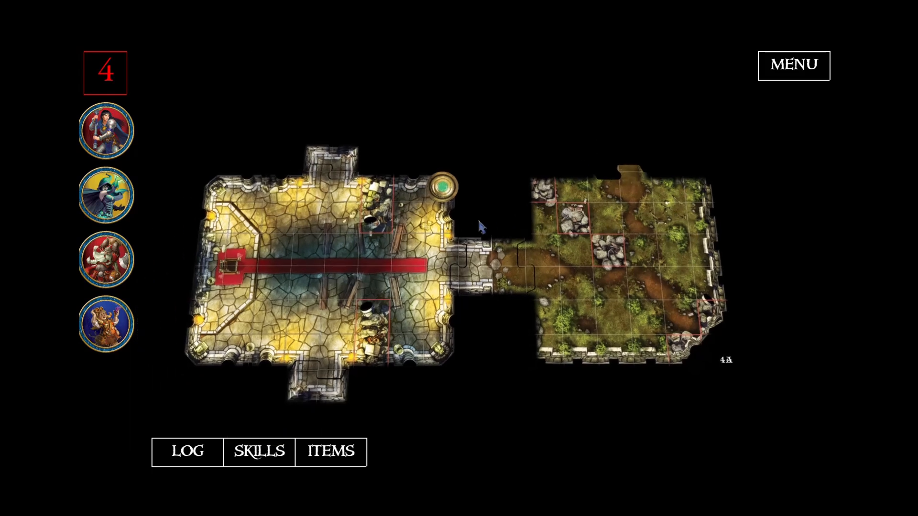
click(782, 70)
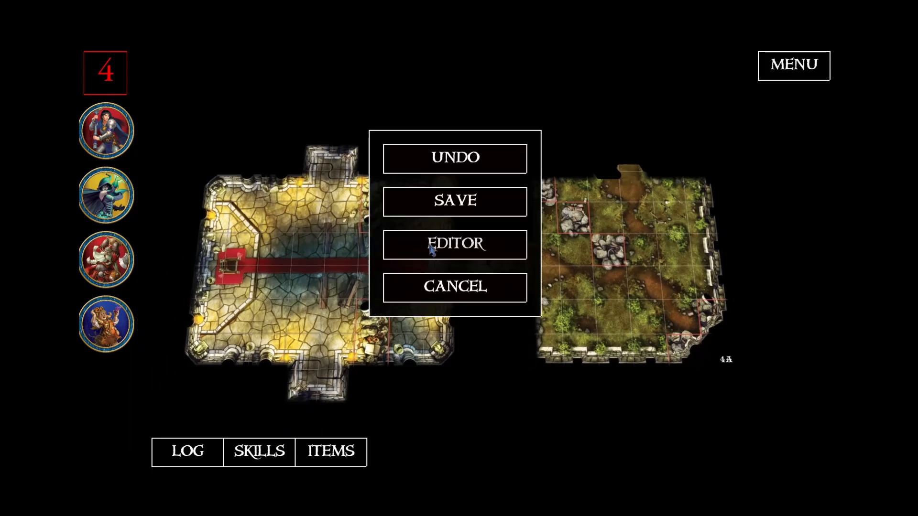
click(436, 243)
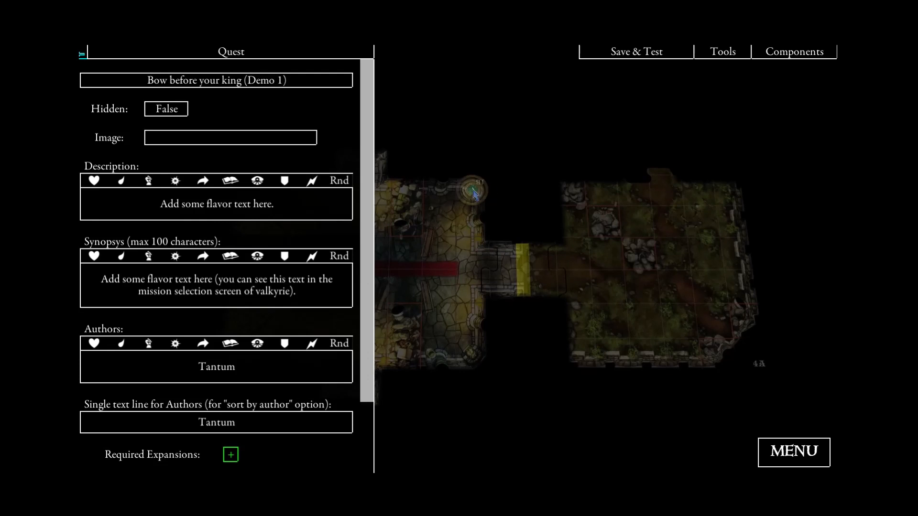
Open the TokenSearch2Players1 component from the board and review its dialog, audio and button settings.
click(474, 194)
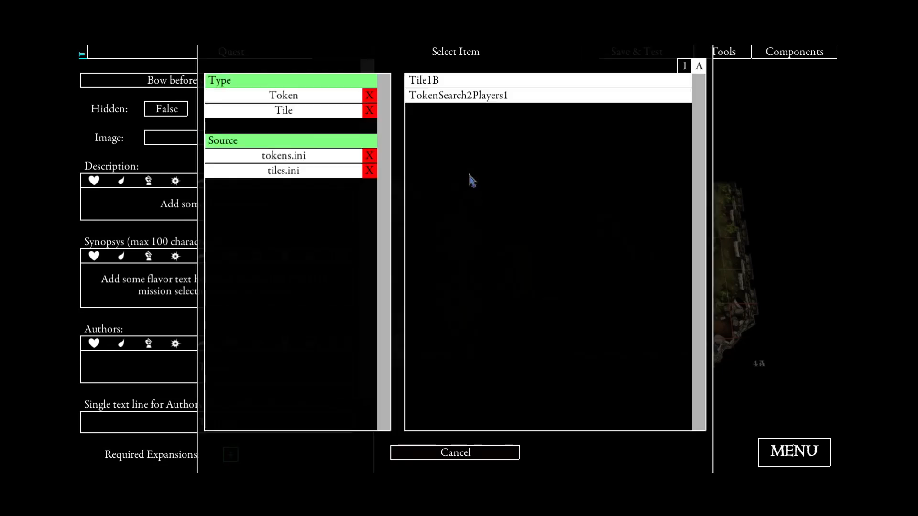
click(454, 98)
scroll(285, 244, down, 3)
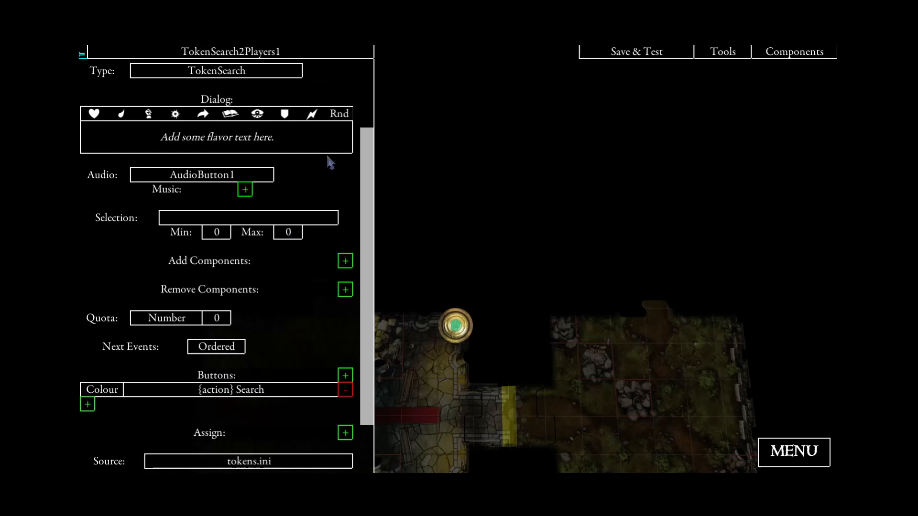
scroll(261, 244, down, 1)
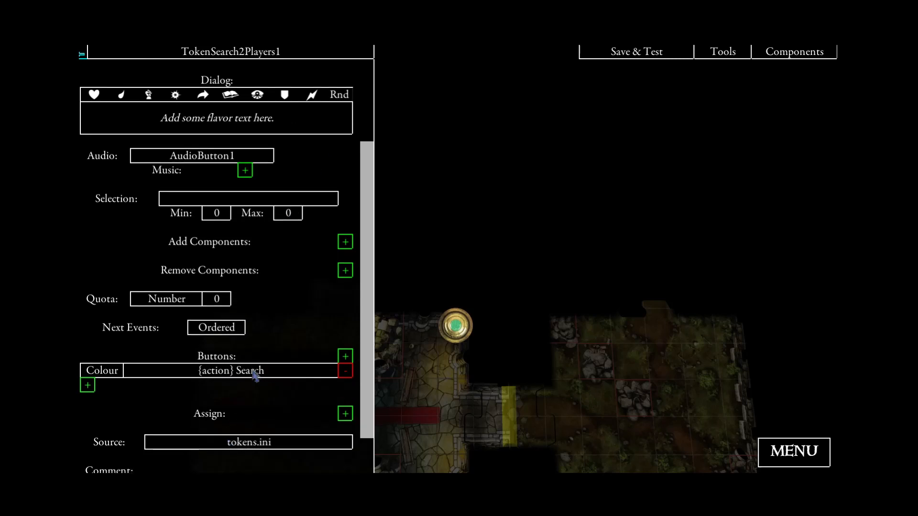
scroll(230, 315, up, 5)
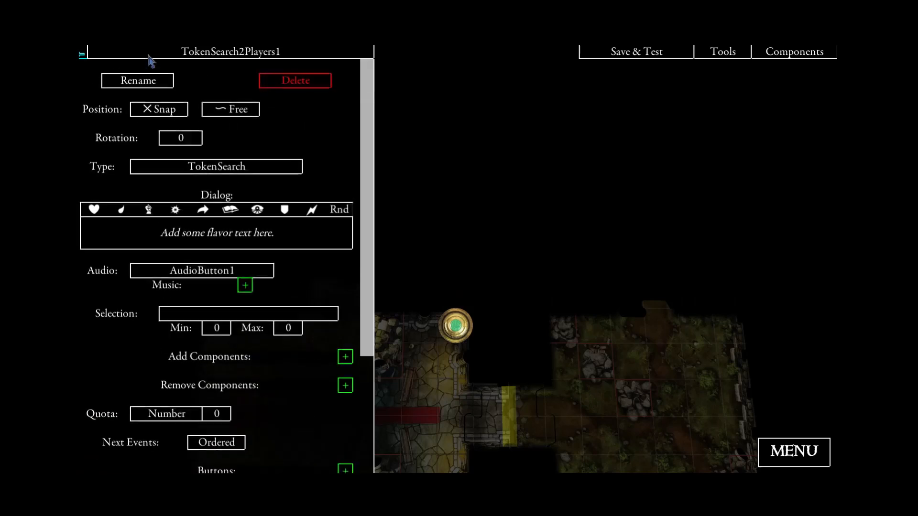
Copy the name text "Search2Players1" from the search token's rename dialog, then cancel the dialog.
click(141, 80)
click(404, 92)
key(ctrl+c)
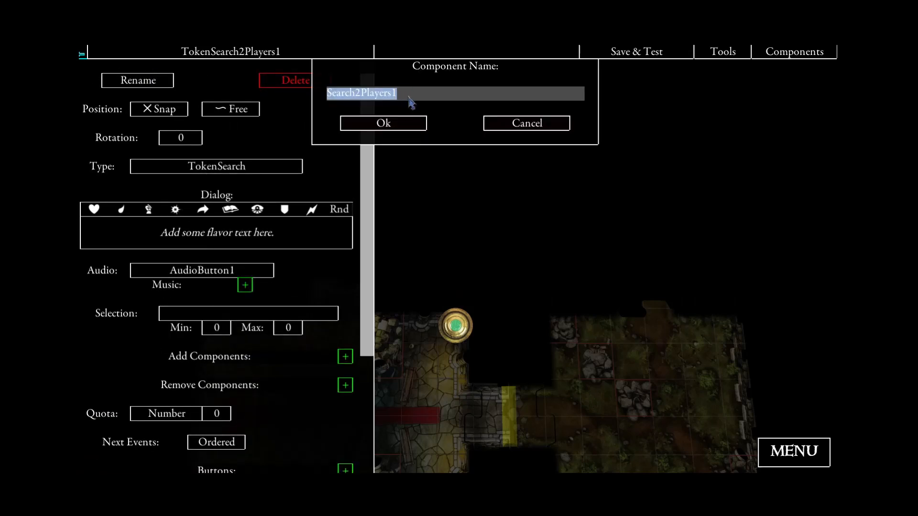
click(514, 126)
Attach a new event to the token's "{action} Search" button and open that event's settings.
scroll(177, 223, down, 3)
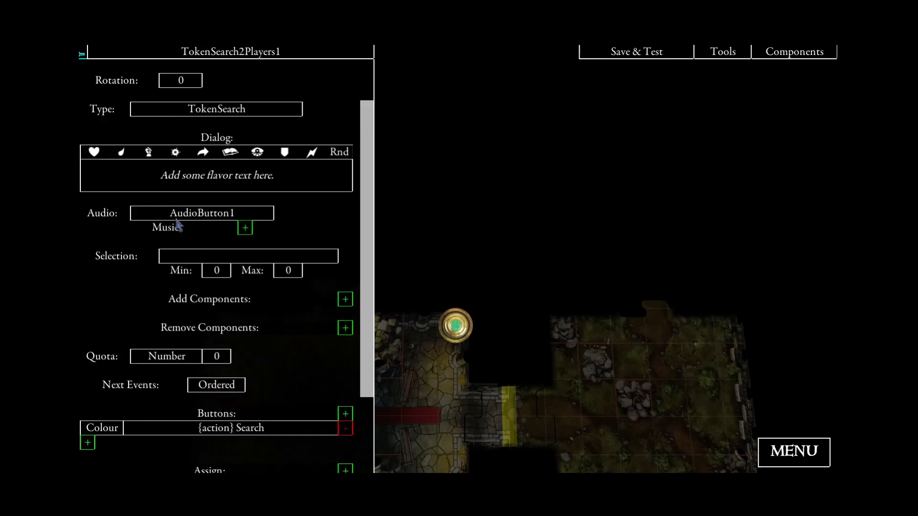
scroll(178, 223, down, 4)
click(88, 366)
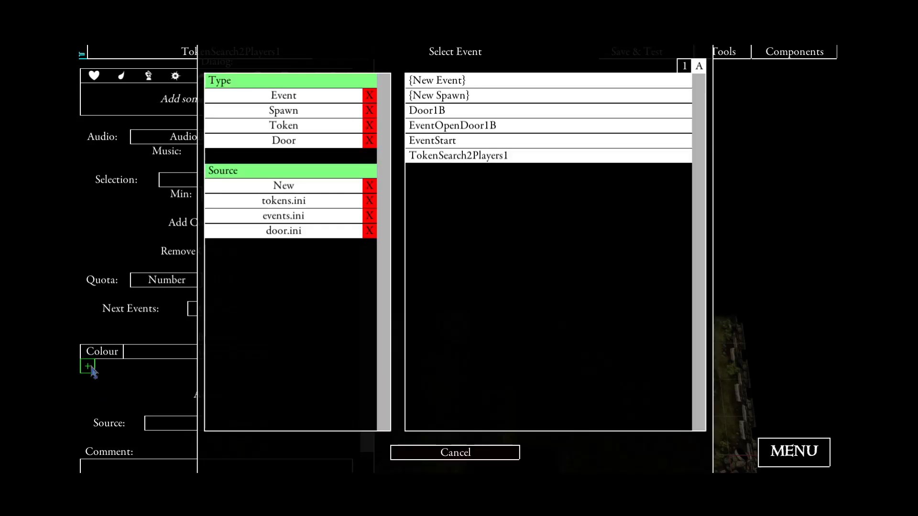
click(425, 81)
click(330, 371)
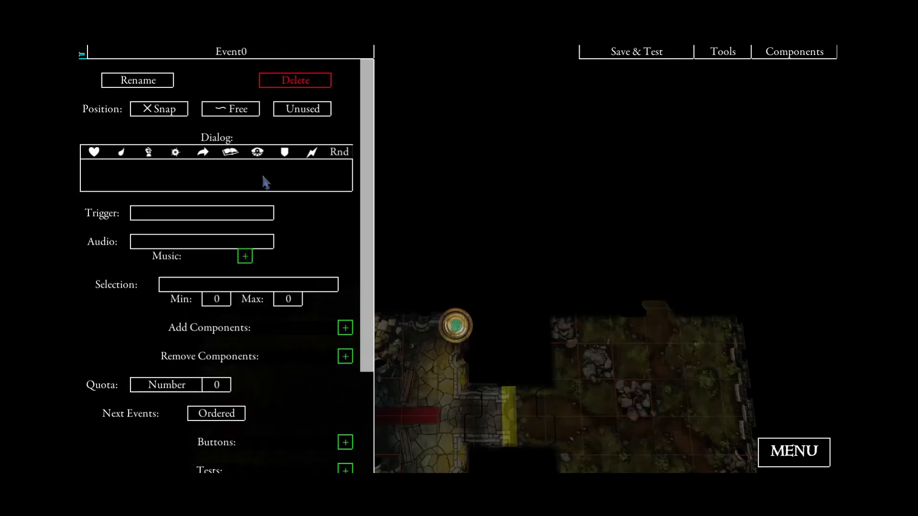
Rename the new event TokenSearch2Players1, reusing the copied name with "Token" in front.
click(140, 84)
key(ctrl+v)
text(Token)
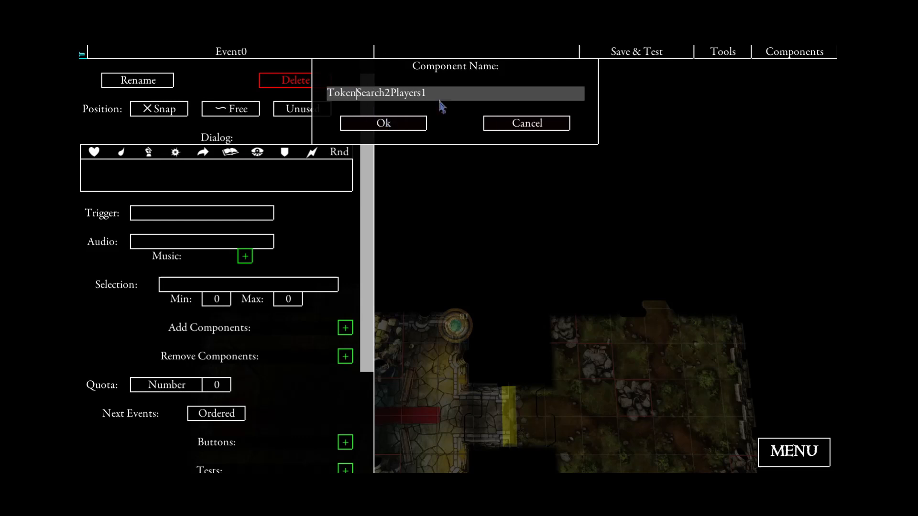
click(406, 125)
Write the event's dialog as three paragraphs: italic "Add some flavor text here.", "The heroes found 4 gold." and "Remove this token.".
click(252, 182)
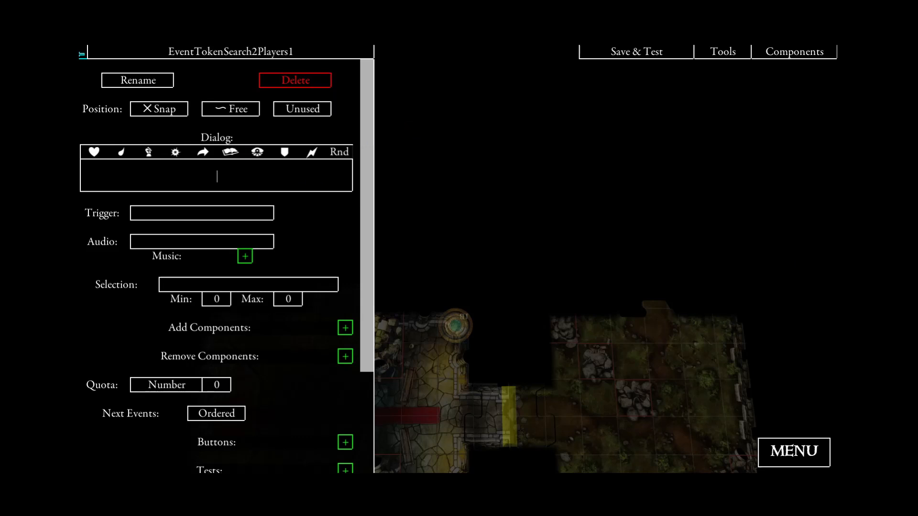
text(Add some flavor text here.)
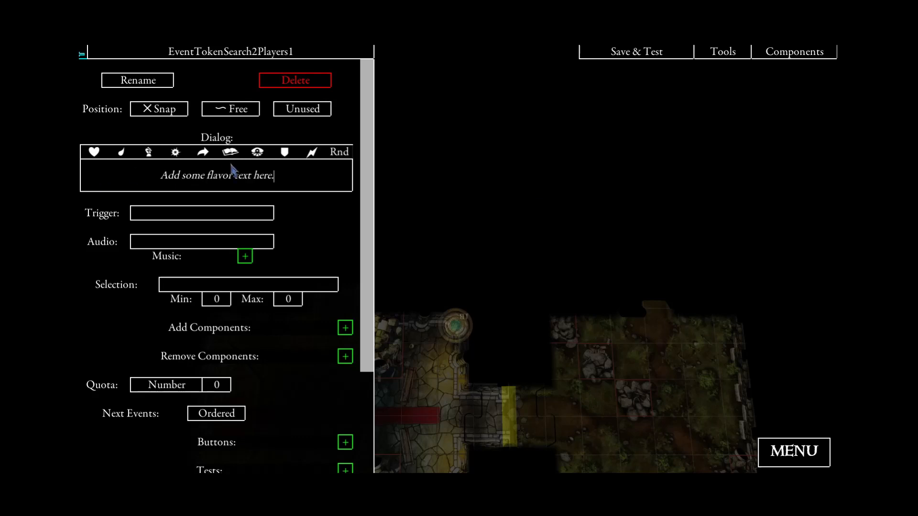
key(Return)
key(Return)
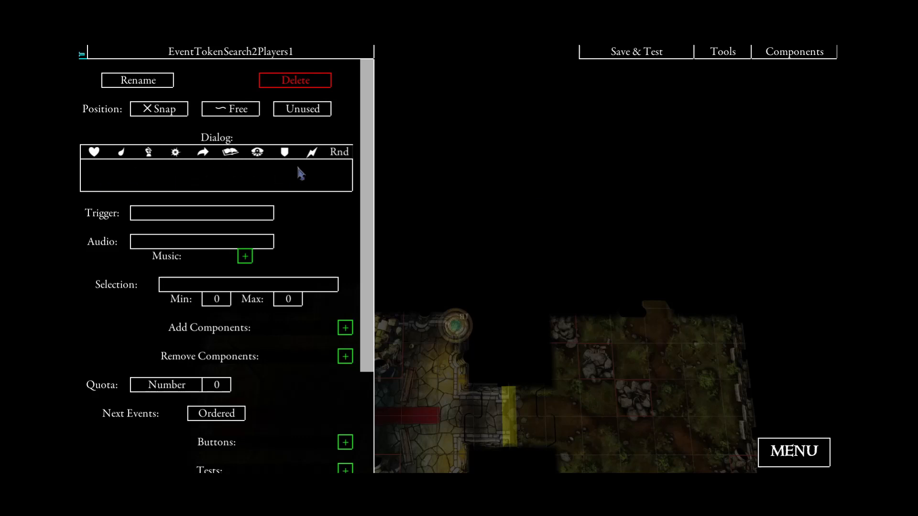
text(The heroes fg)
key(BackSpace)
text(ound 4 gold)
key(ctrl+a)
key(BackSpace)
text(Remove this token.)
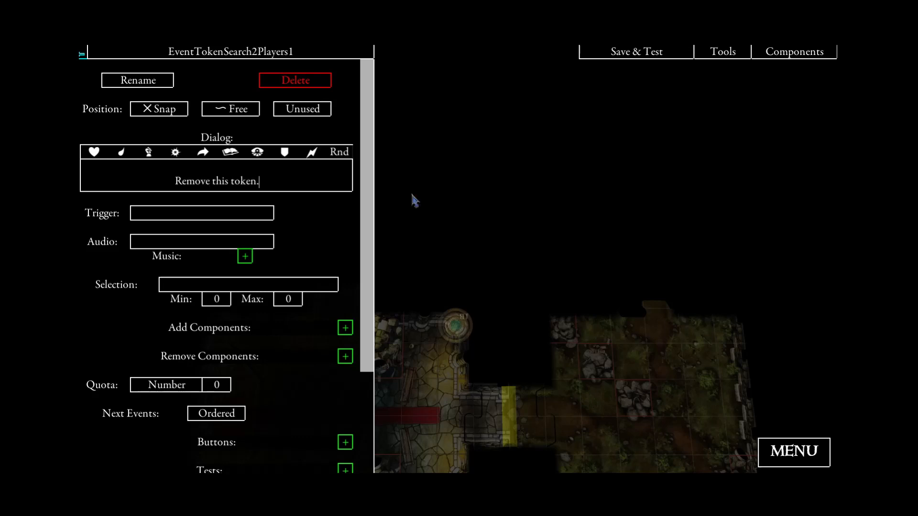
click(443, 208)
Set the event's audio to AudioButton1 and add TokenSearch2Players1 to its removed components.
click(198, 290)
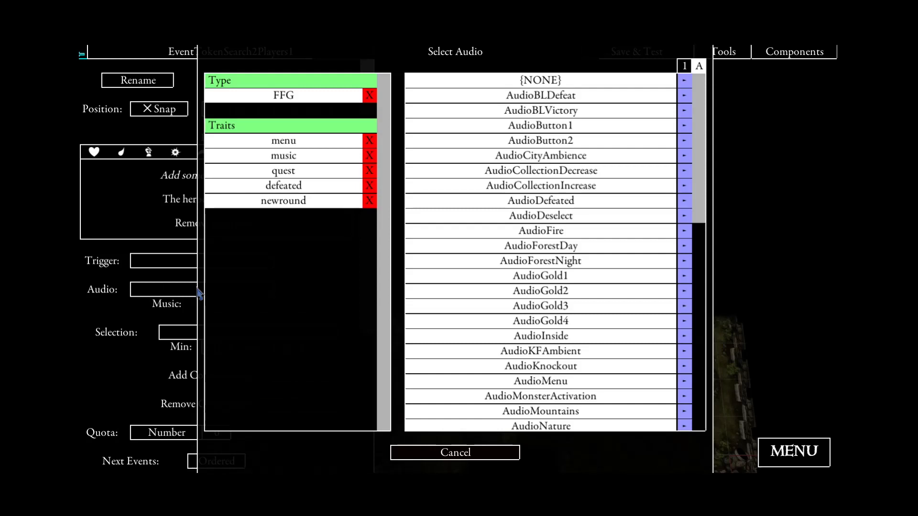
click(546, 124)
scroll(201, 280, down, 2)
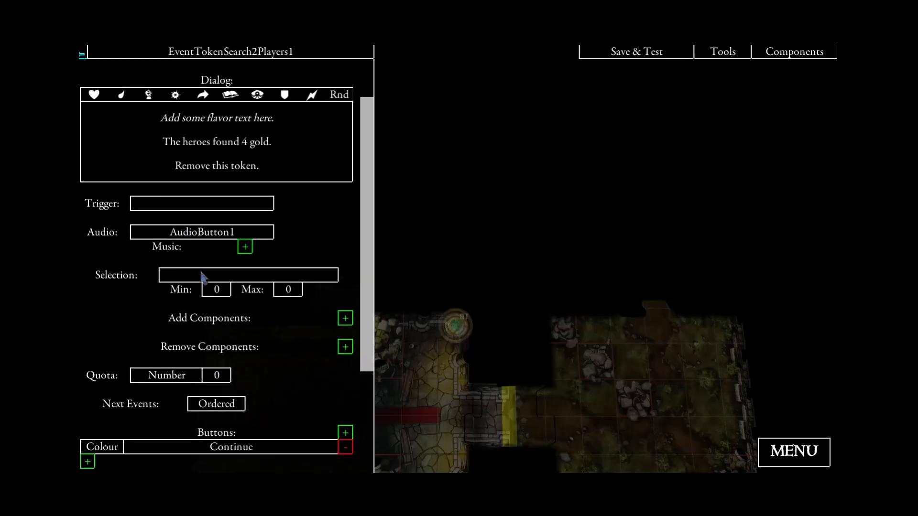
click(345, 347)
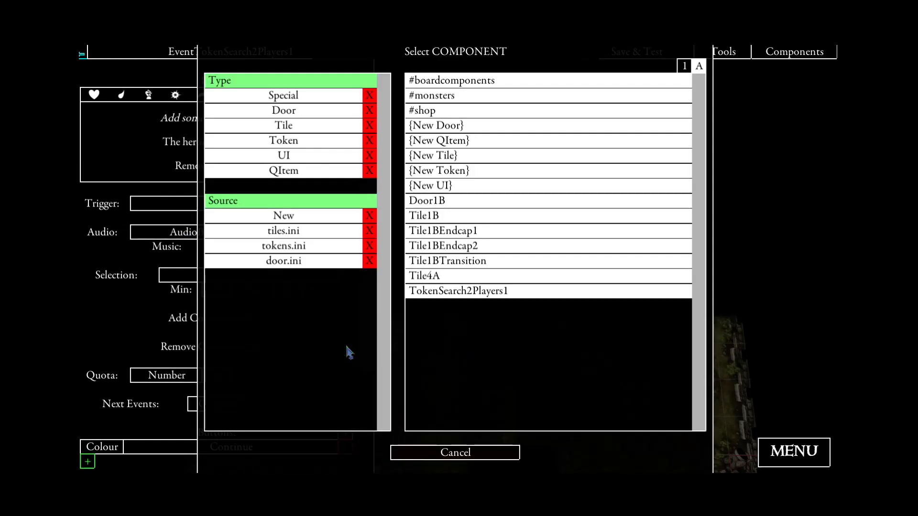
click(306, 246)
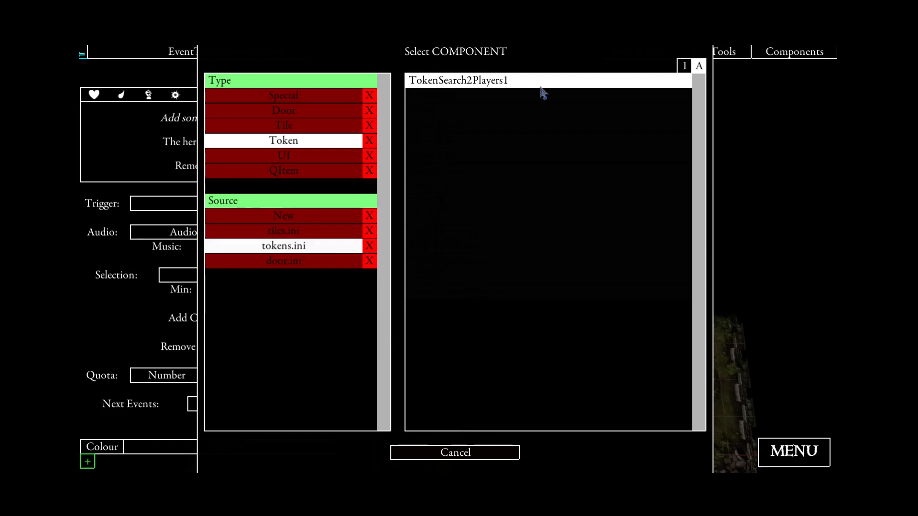
click(509, 82)
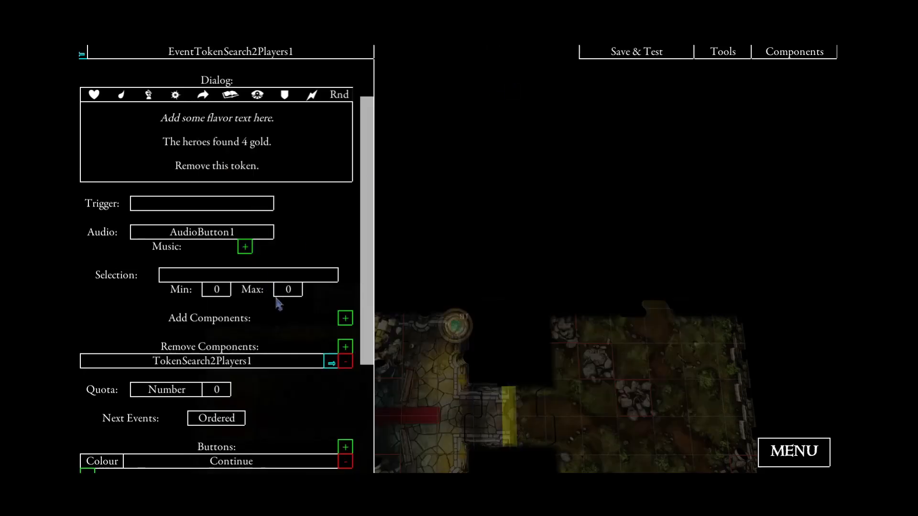
Save and test the quest, giving the three heroes the Knight, Berserker and Beastmaster classes.
scroll(296, 289, down, 1)
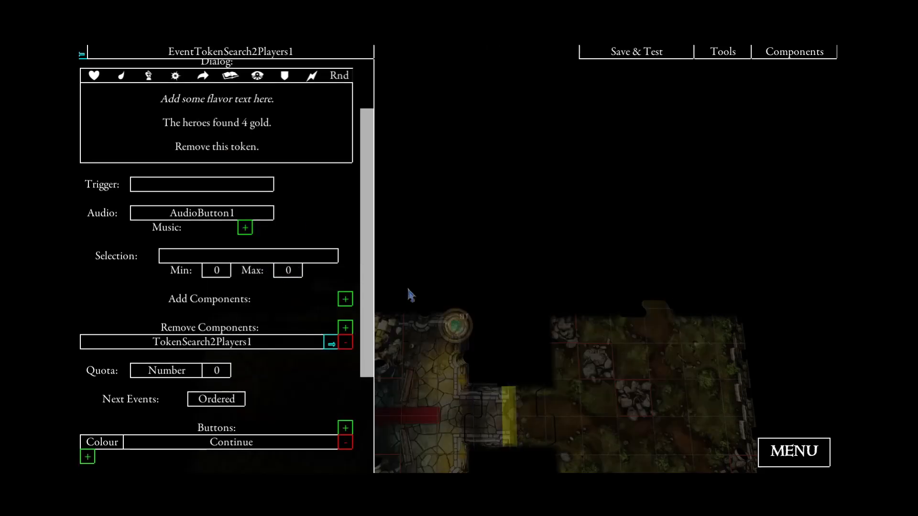
scroll(272, 281, down, 3)
drag(513, 268, 571, 246)
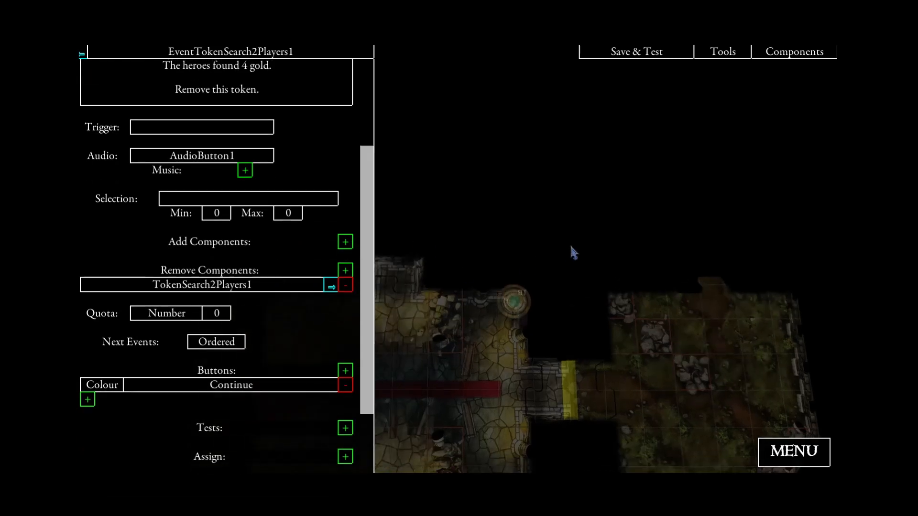
click(632, 56)
click(320, 200)
click(449, 258)
click(579, 328)
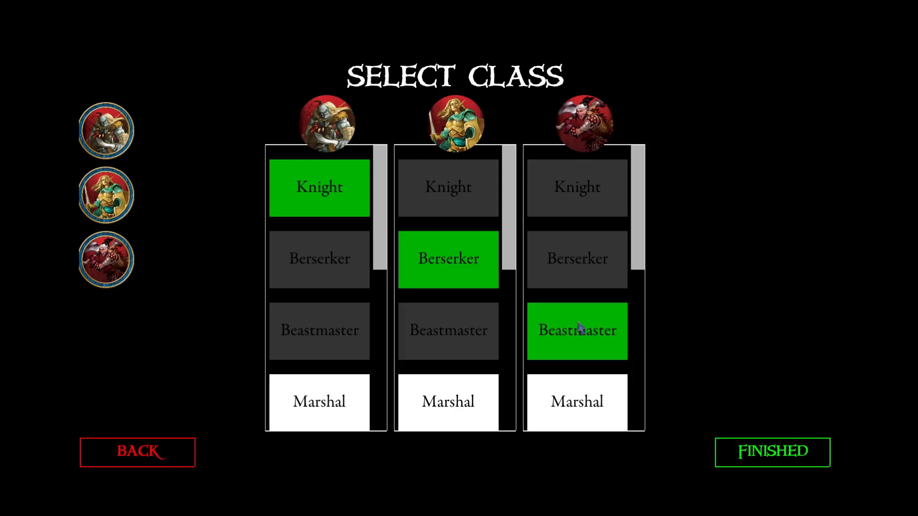
click(759, 459)
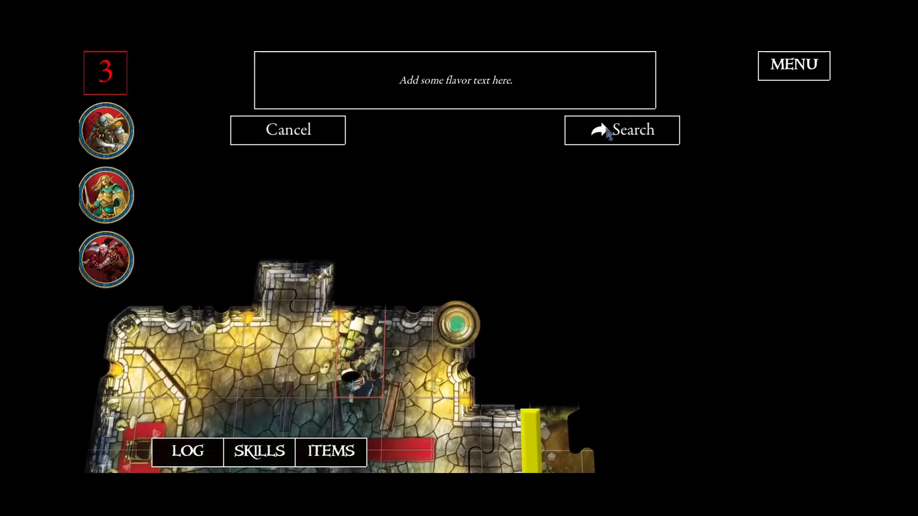
Test the search token's Search action, continue past the event's dialog and return to the editor.
click(607, 134)
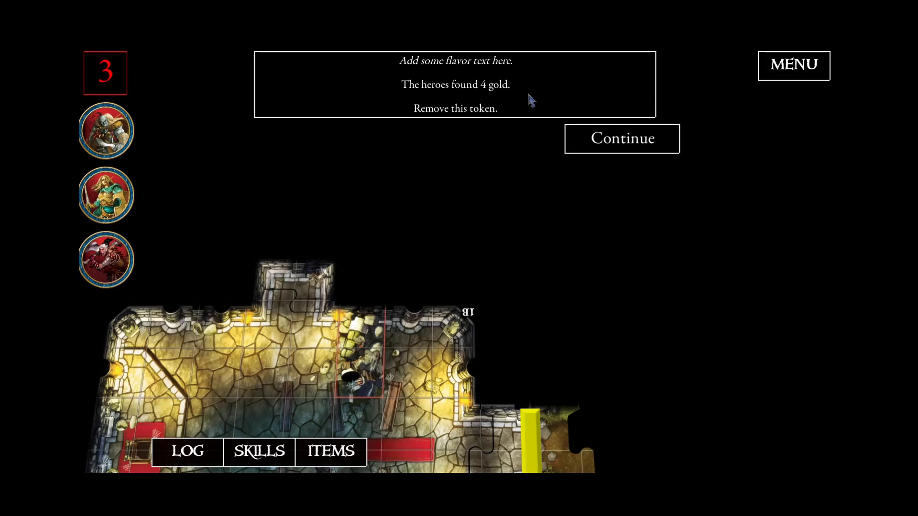
click(589, 152)
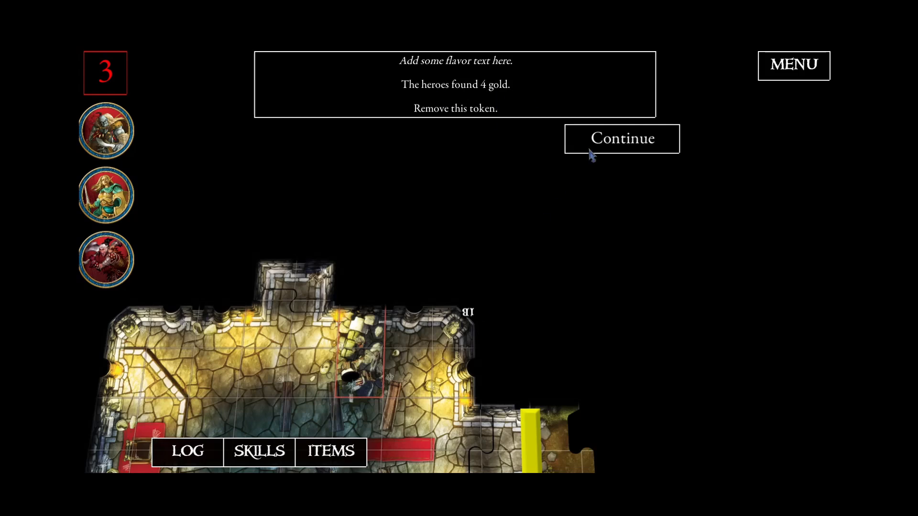
click(793, 66)
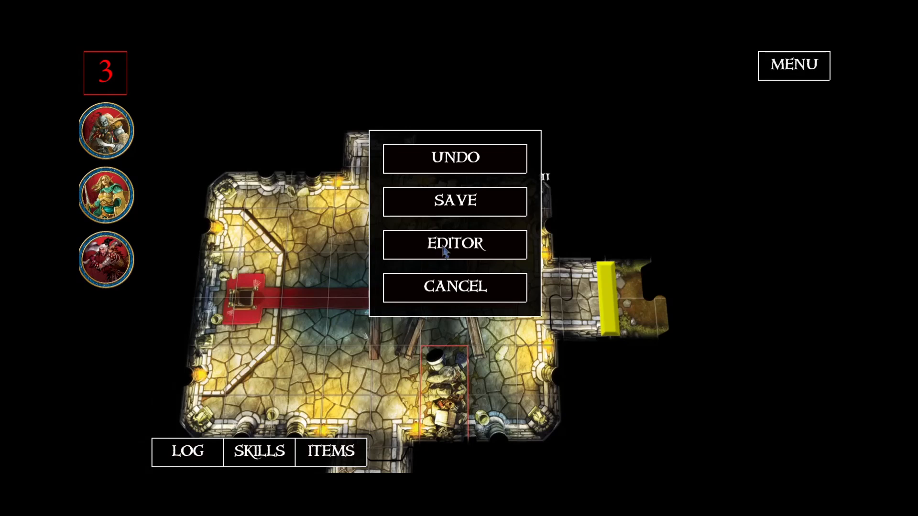
click(469, 237)
Open TokenSearch2Players1 from the board and follow its Search button's link to EventTokenSearch2Players1.
click(508, 225)
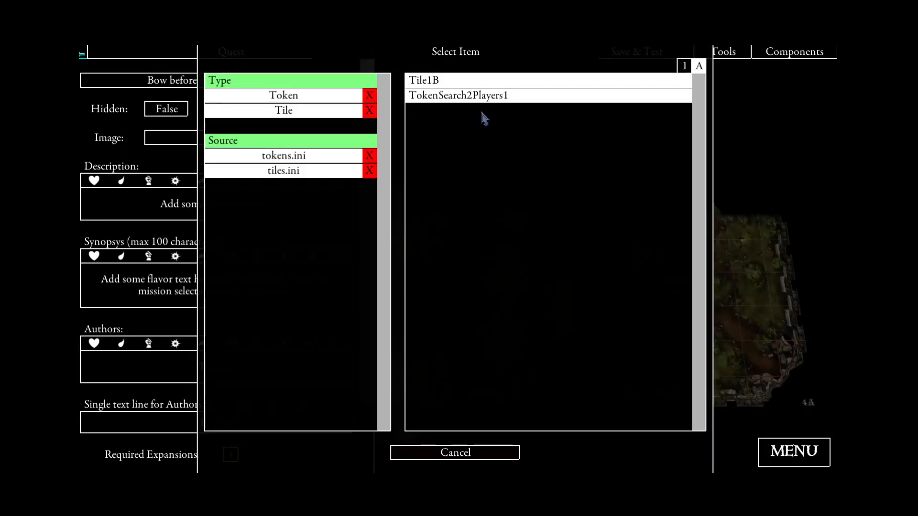
click(460, 96)
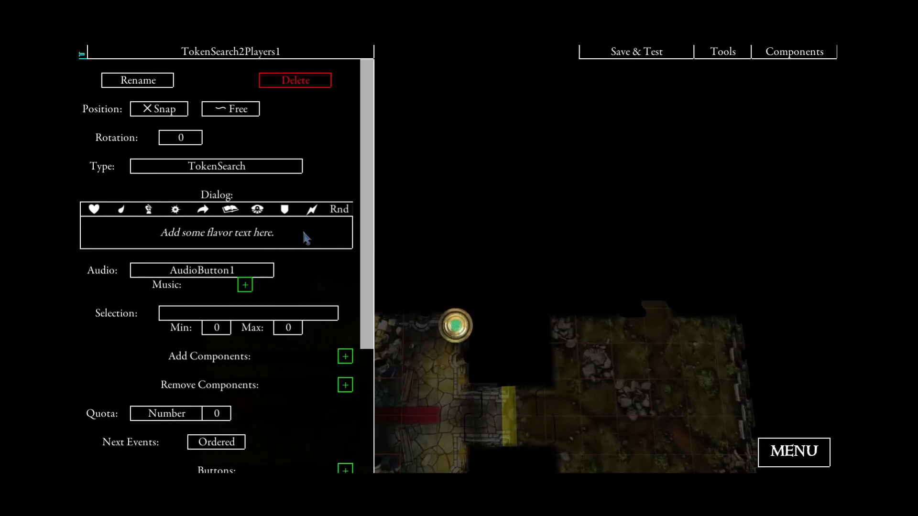
scroll(278, 241, down, 4)
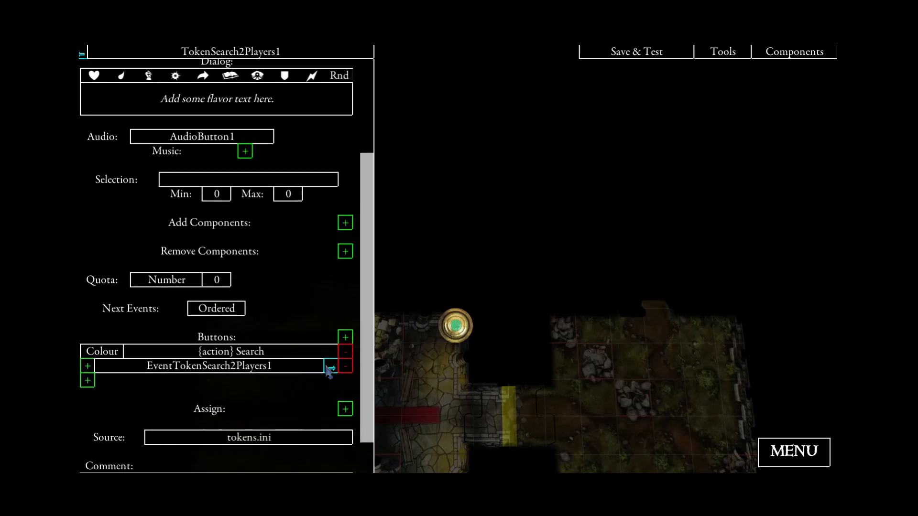
click(330, 369)
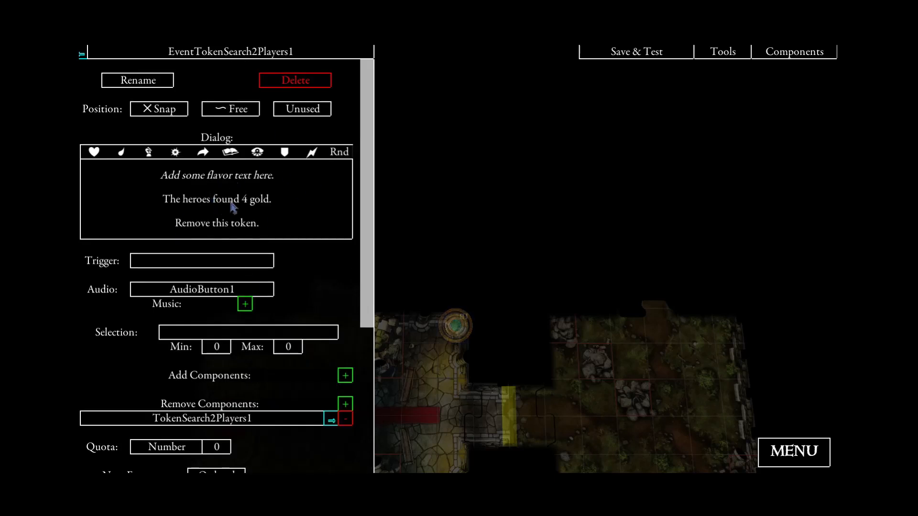
Open EventTokenSearch2Players1 from the component list filtered to events.ini and review its settings down to the tests and assignments.
click(795, 53)
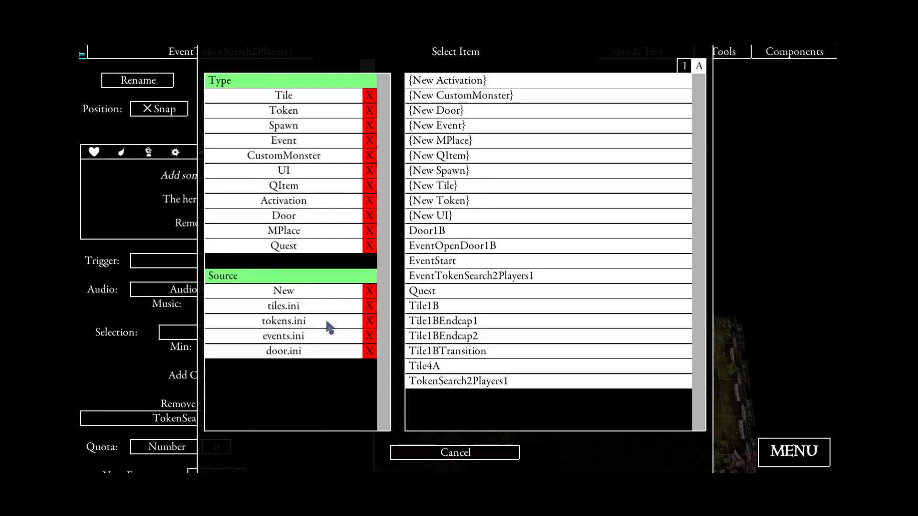
click(284, 339)
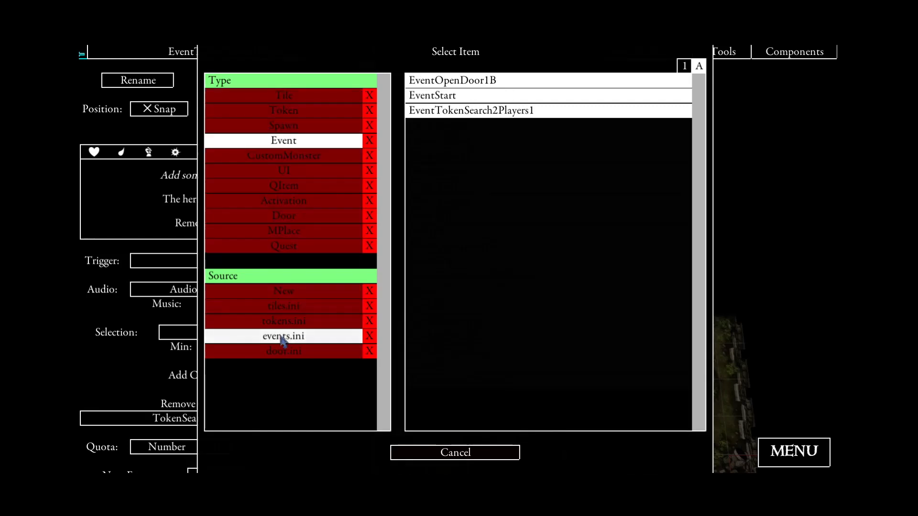
click(473, 114)
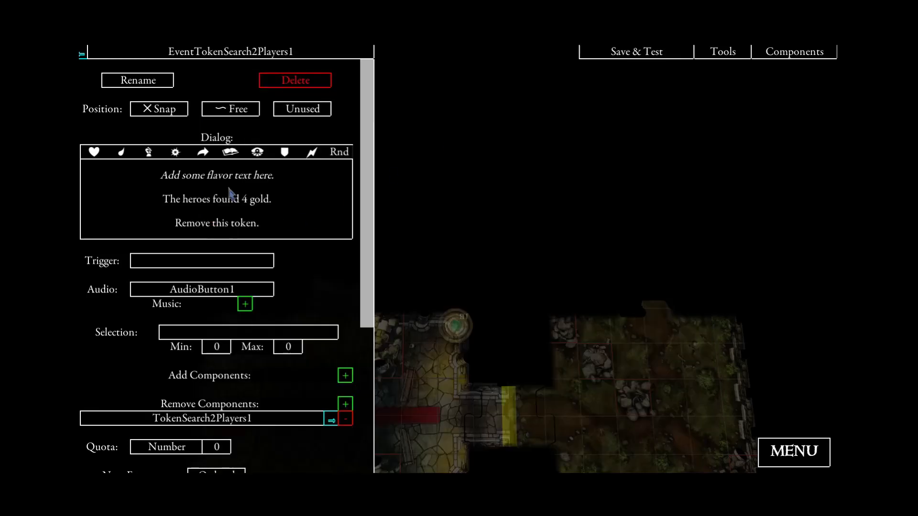
drag(455, 297, 536, 230)
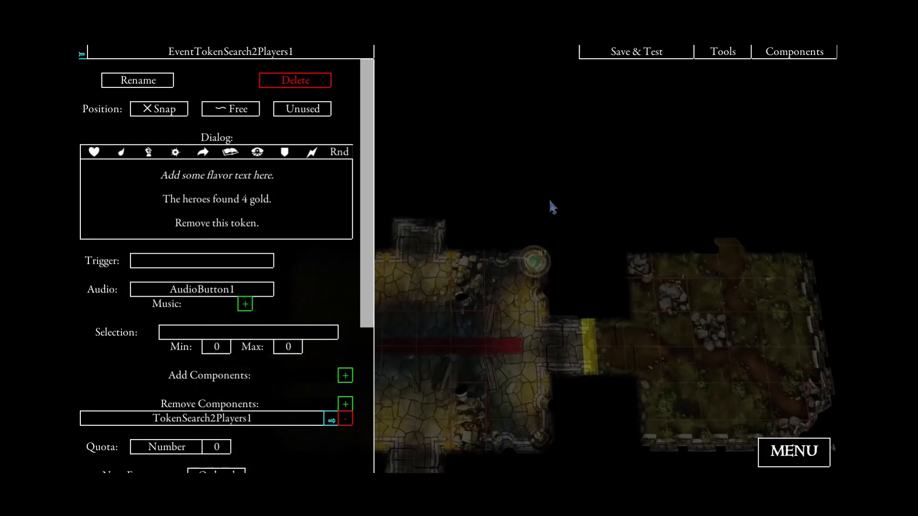
scroll(251, 224, down, 1)
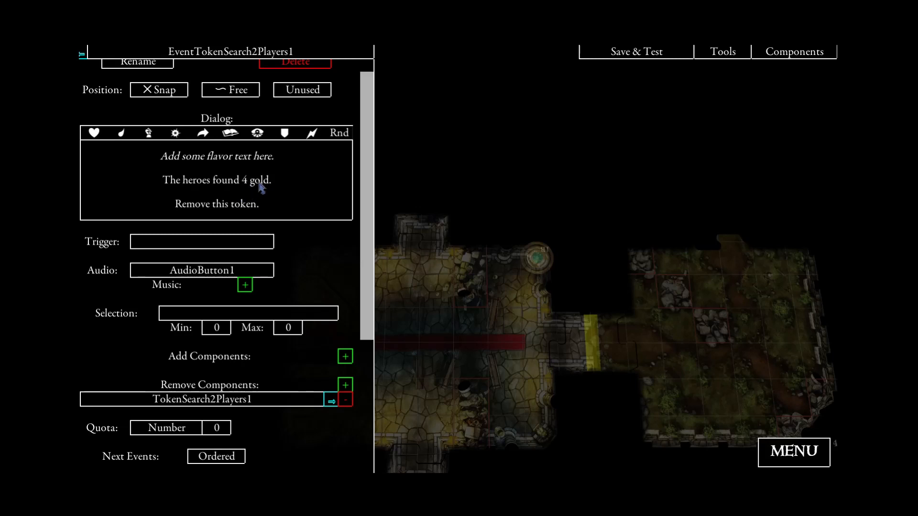
scroll(259, 186, down, 5)
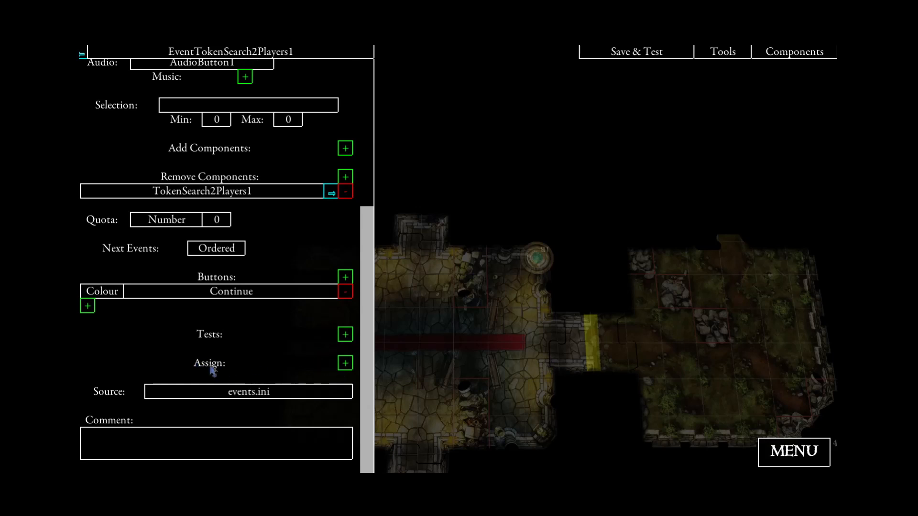
Add an assignment to EventTokenSearch2Players1 using a new quest variable named EventTokenSearch2Players1Gold.
click(345, 364)
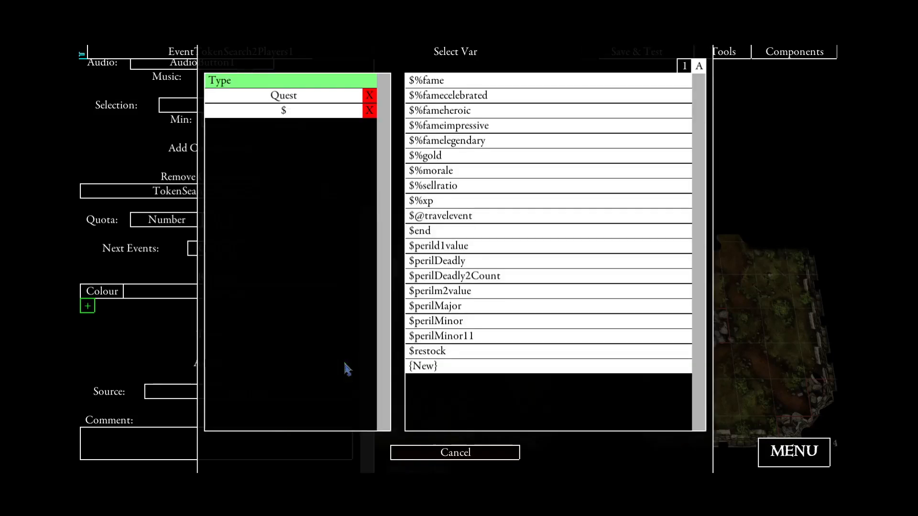
click(297, 100)
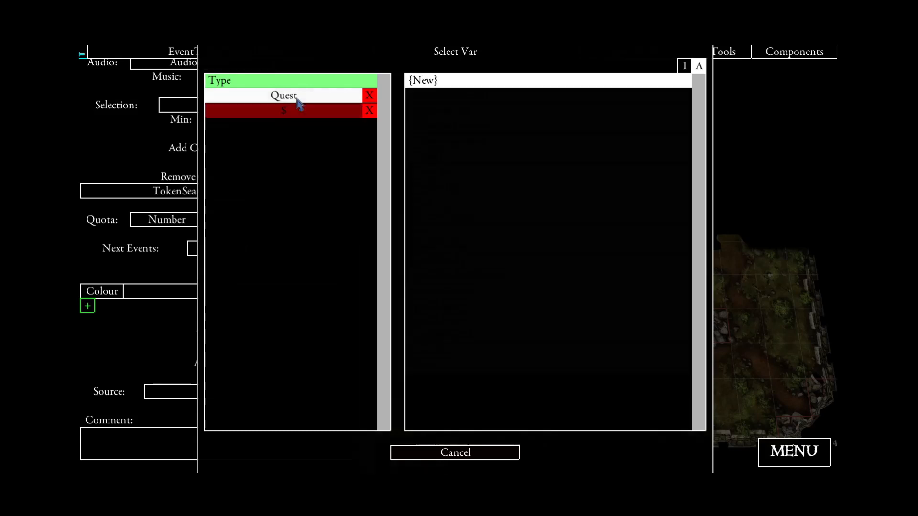
click(423, 81)
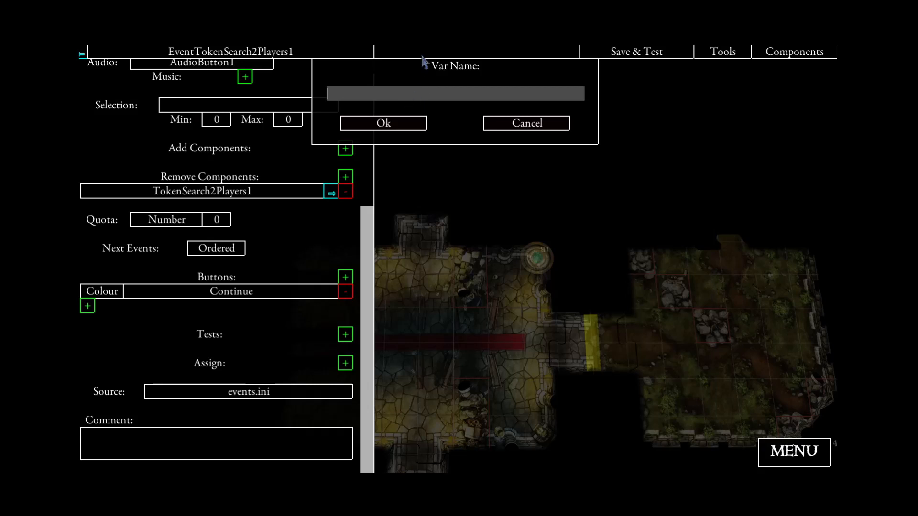
text(ventTokenSearch2Players1)
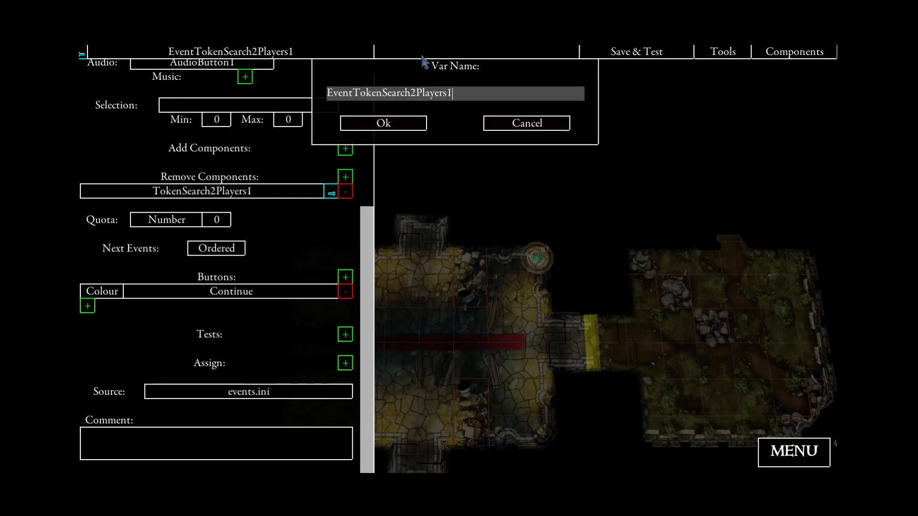
text(Gold)
click(403, 128)
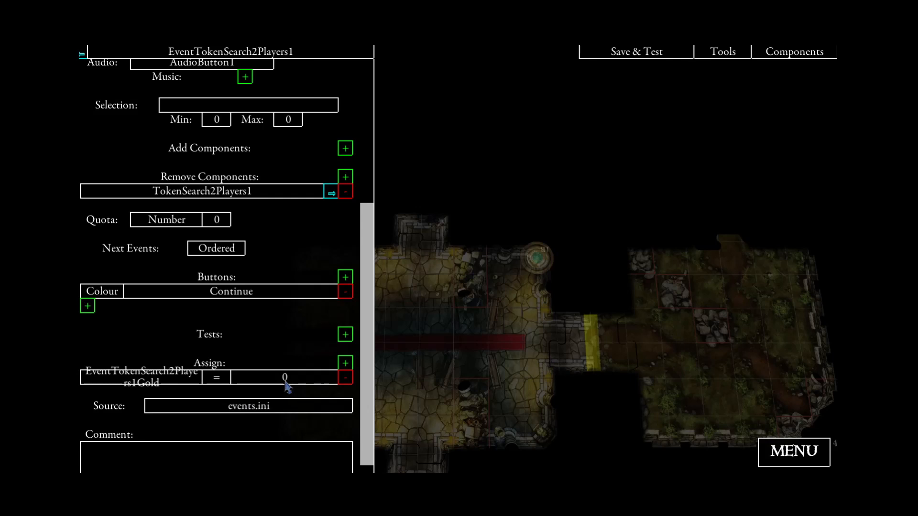
Set the value assigned to EventTokenSearch2Players1Gold to the number 4.
click(285, 377)
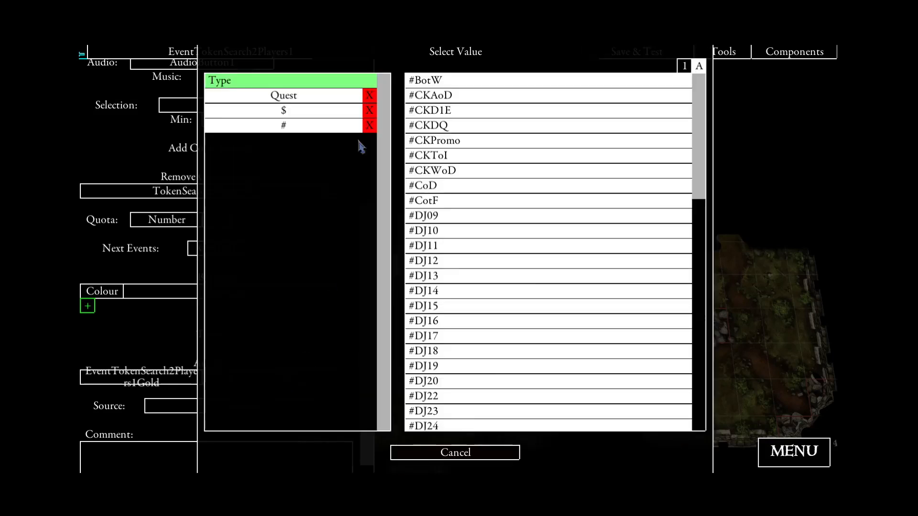
click(438, 82)
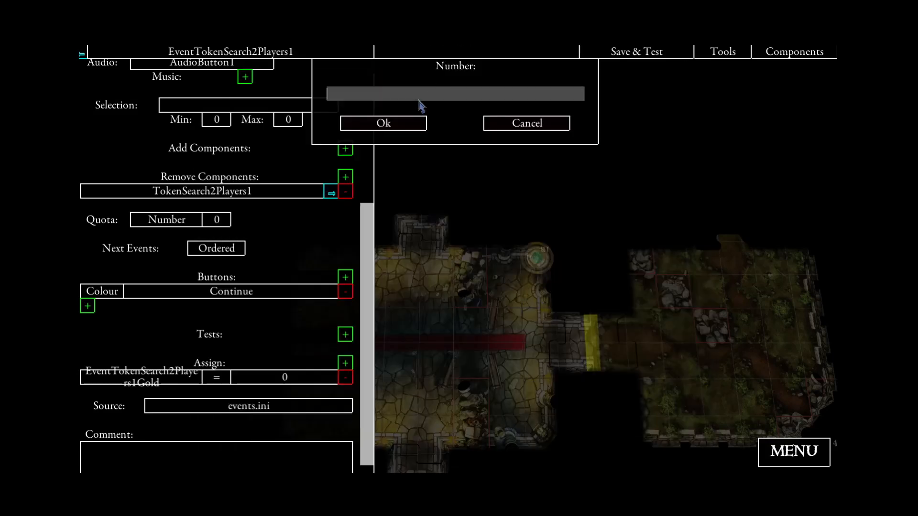
text(4)
click(384, 123)
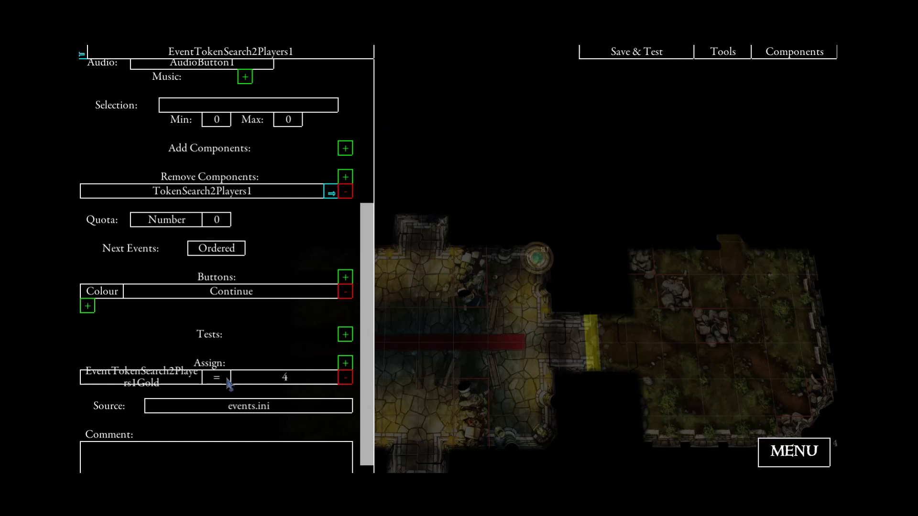
Add a second assignment that adds the EventTokenSearch2Players1Gold variable to $%gold with the + operator.
click(346, 365)
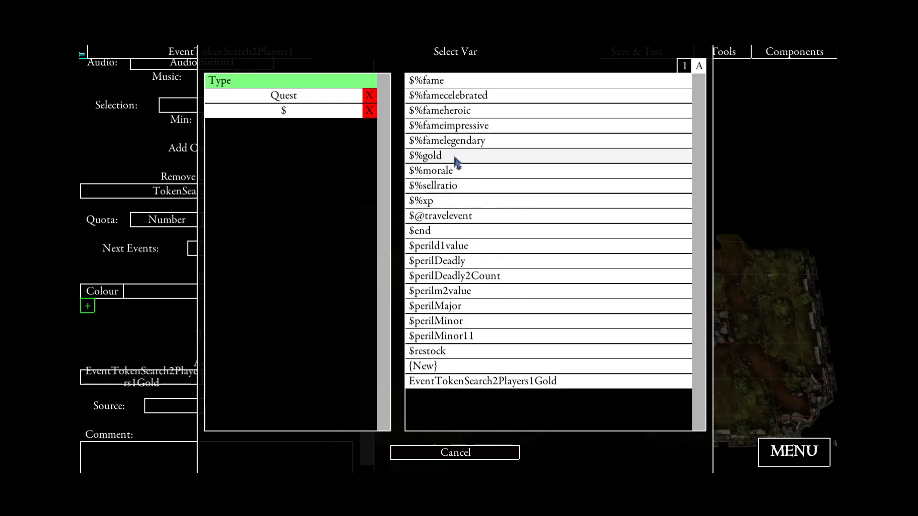
click(436, 159)
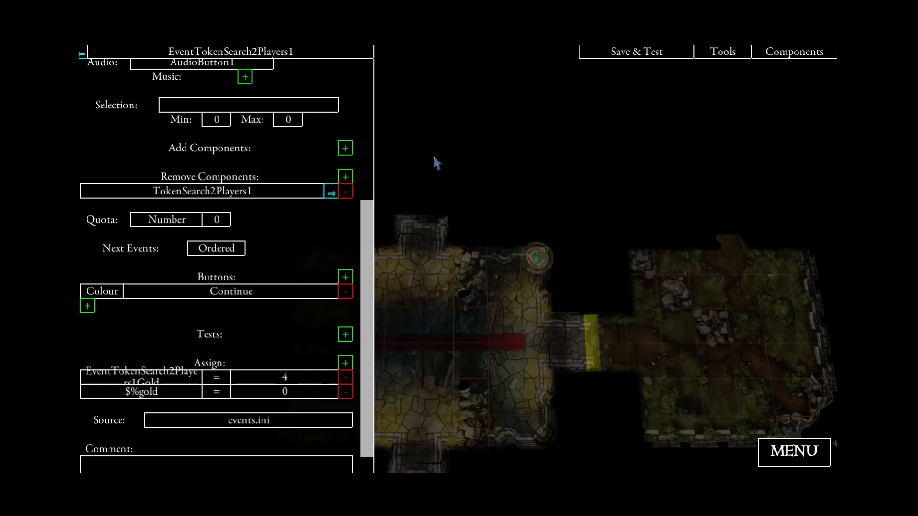
click(216, 392)
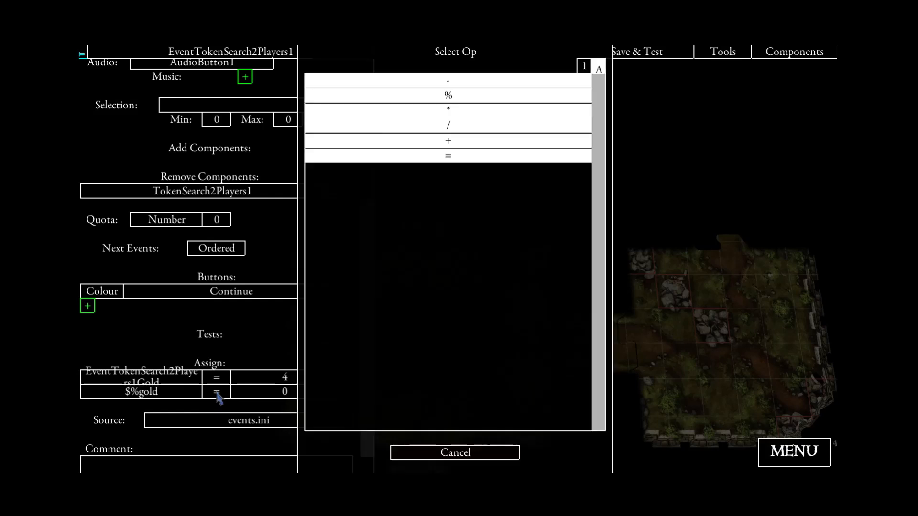
click(419, 144)
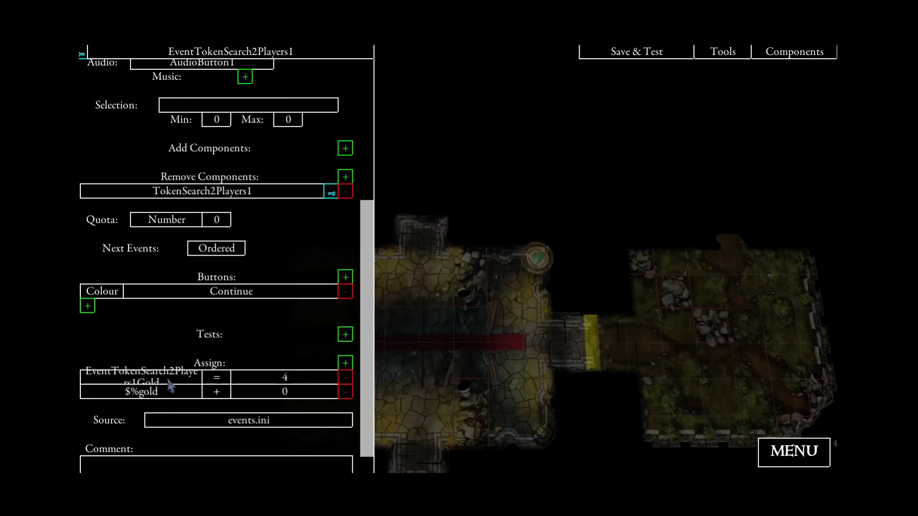
click(284, 391)
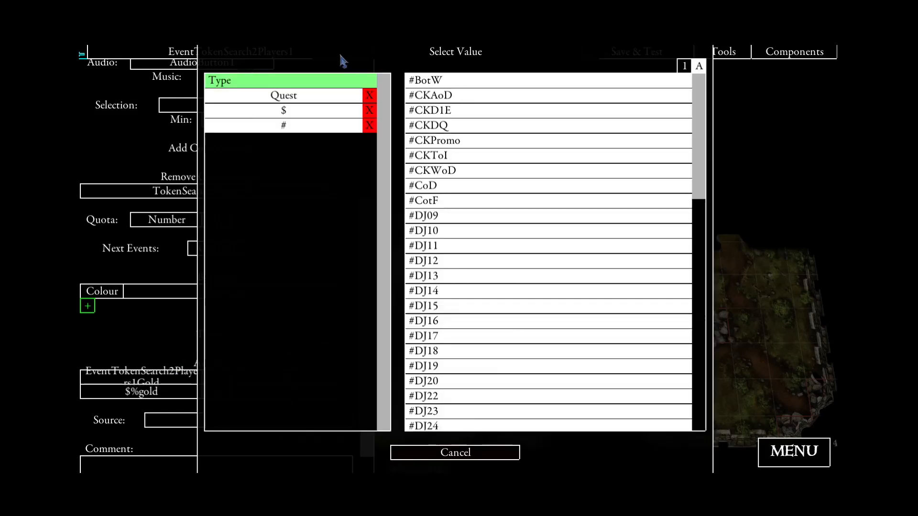
click(314, 109)
click(451, 98)
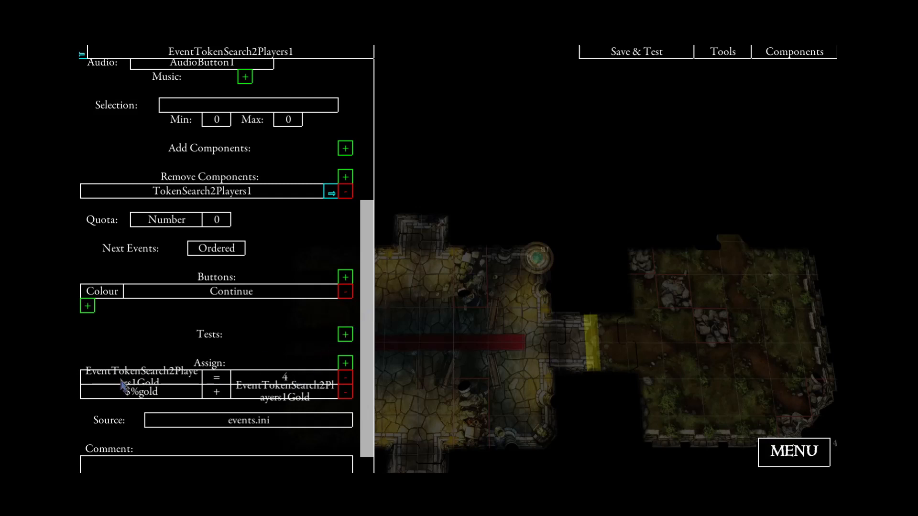
Replace the number 4 in the event's dialog text with {var:EventTokenSearch2Players1Gold}.
drag(368, 327, 372, 199)
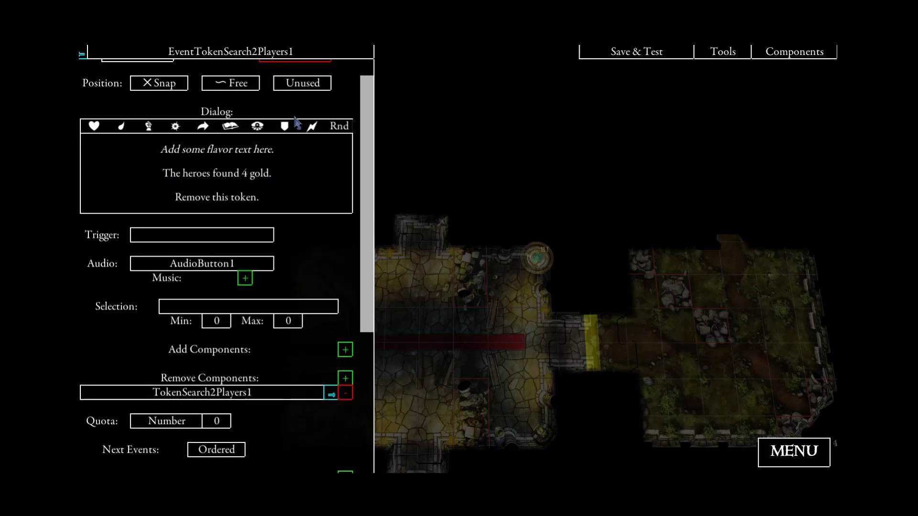
key(BackSpace)
text({var:)
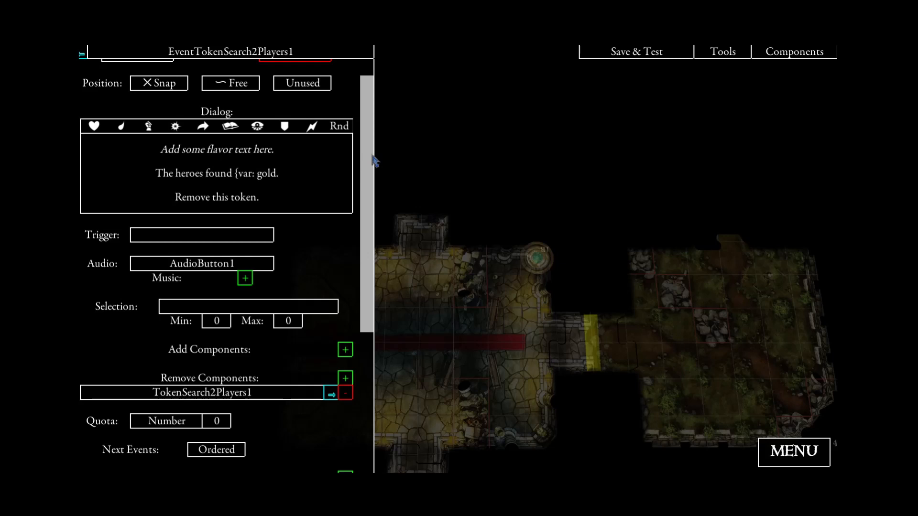
drag(371, 160, 368, 191)
click(235, 204)
text(EventTokenSearch2Pla)
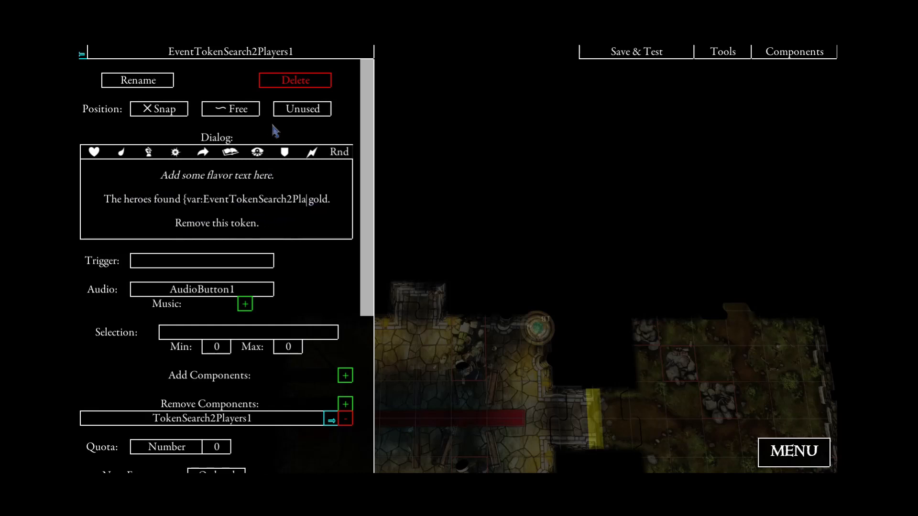
text(e)
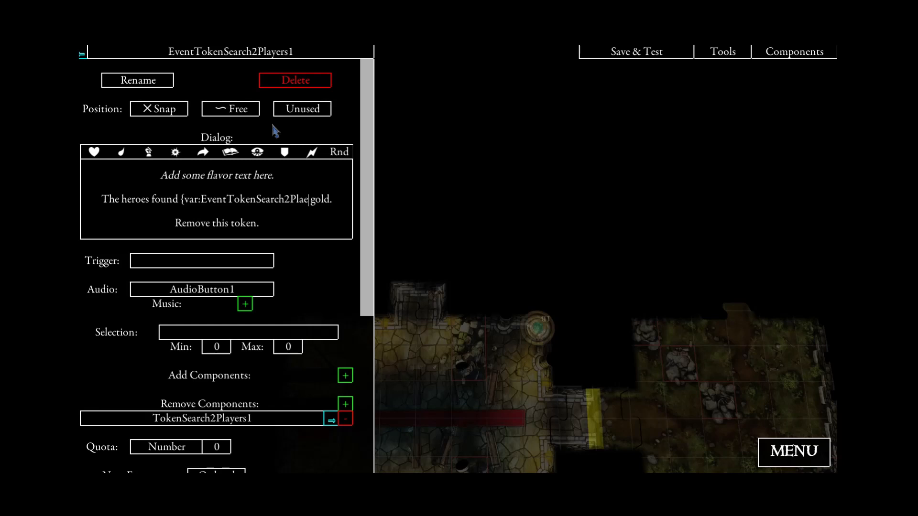
key(BackSpace)
text(yers1Gold)
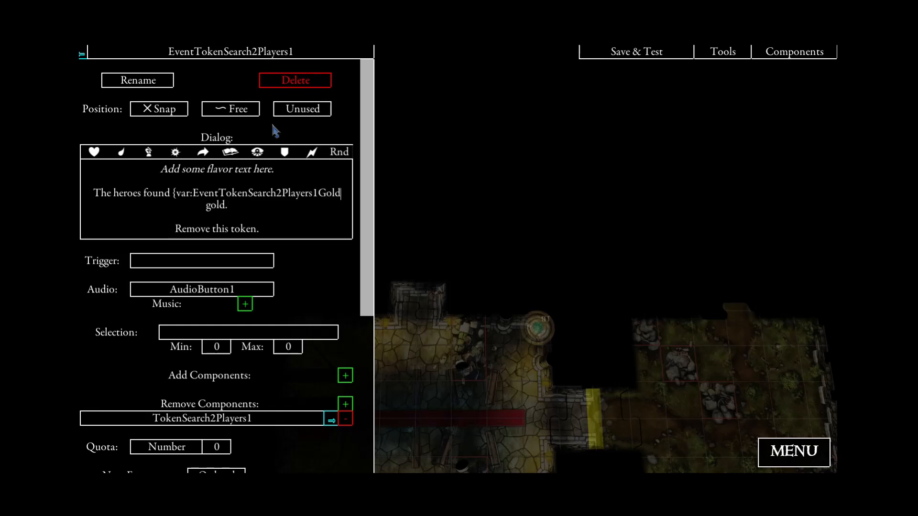
text(})
click(533, 281)
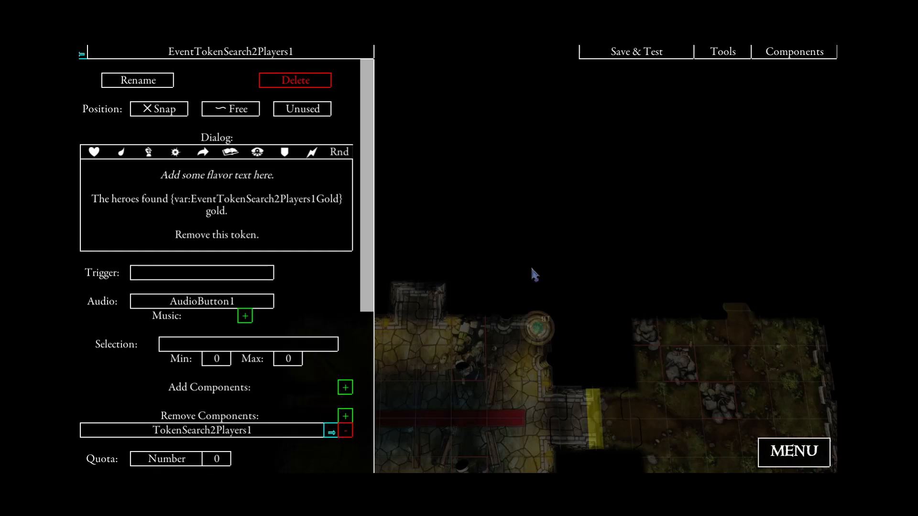
Save and test the quest, giving the four heroes the Thief, Necromancer, Disciple and Knight classes.
scroll(451, 303, down, 2)
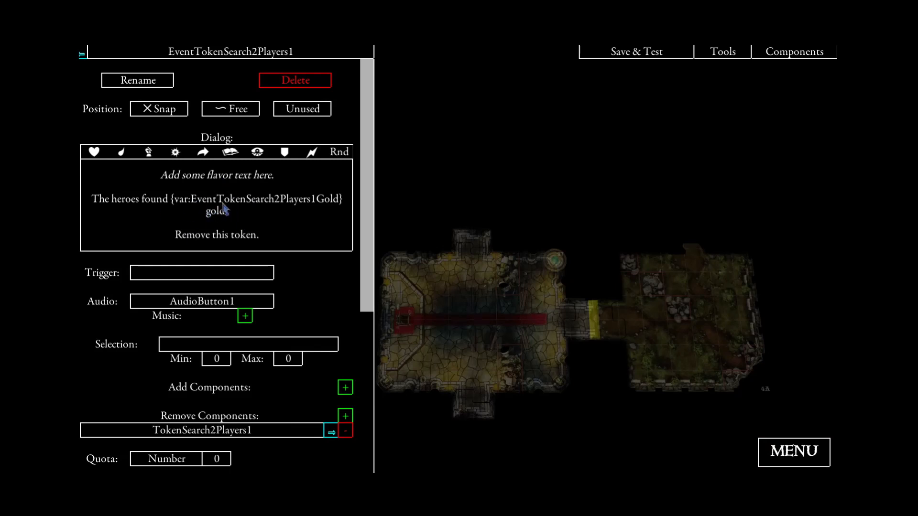
drag(497, 285, 499, 244)
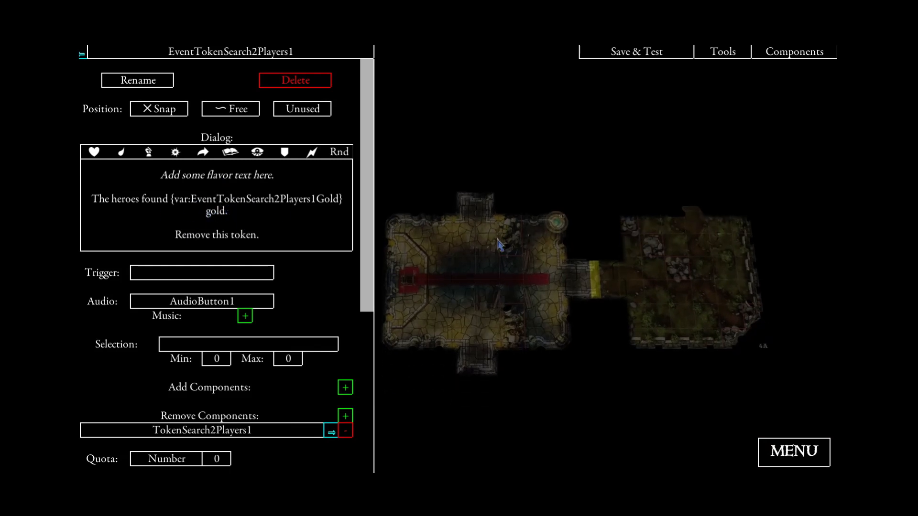
click(640, 54)
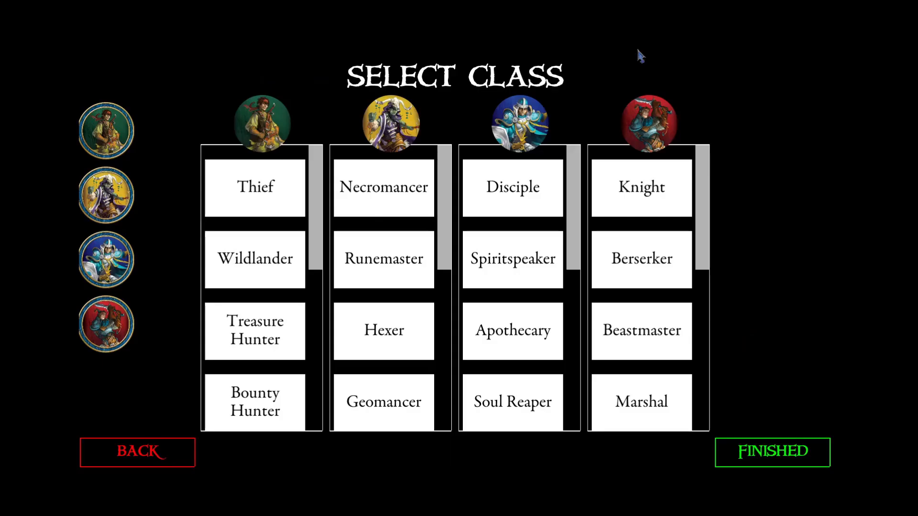
click(283, 186)
click(408, 196)
click(487, 196)
click(621, 198)
click(765, 459)
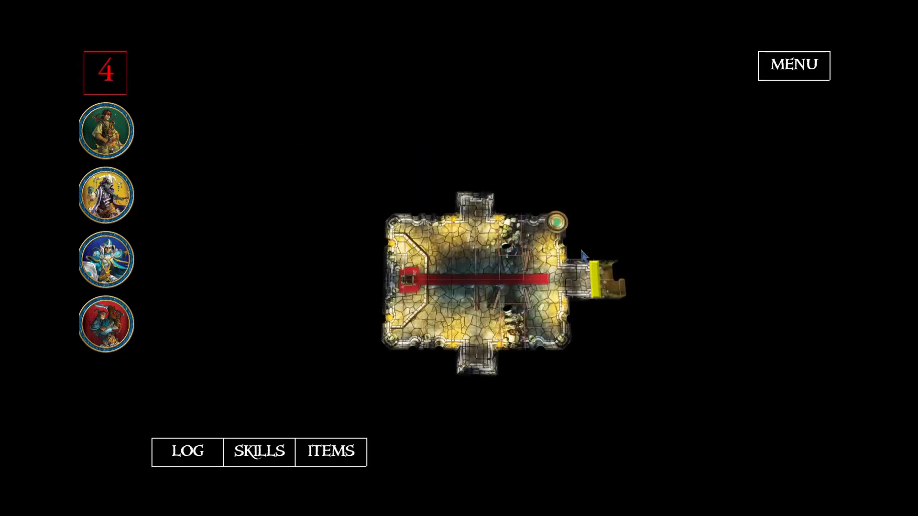
Check the party's gold in the items before and after completing the token's Search action, and return to the editor.
click(339, 458)
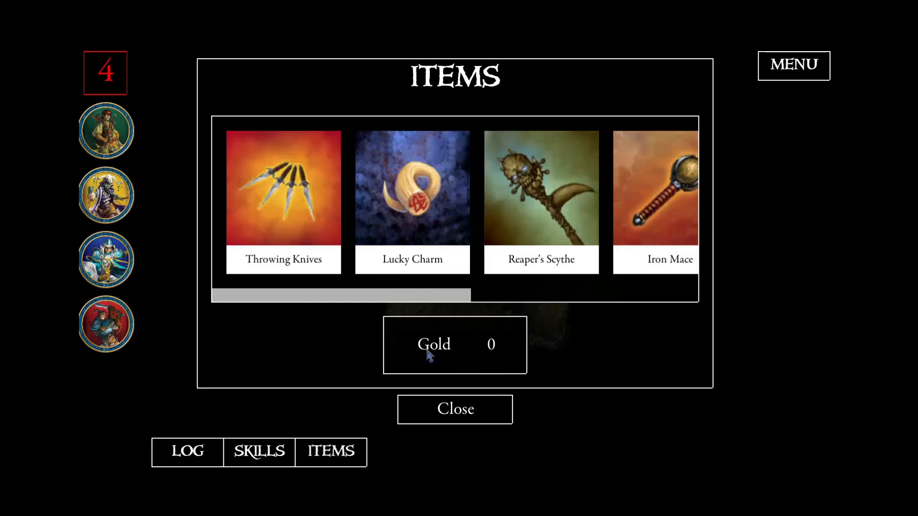
click(495, 411)
click(558, 222)
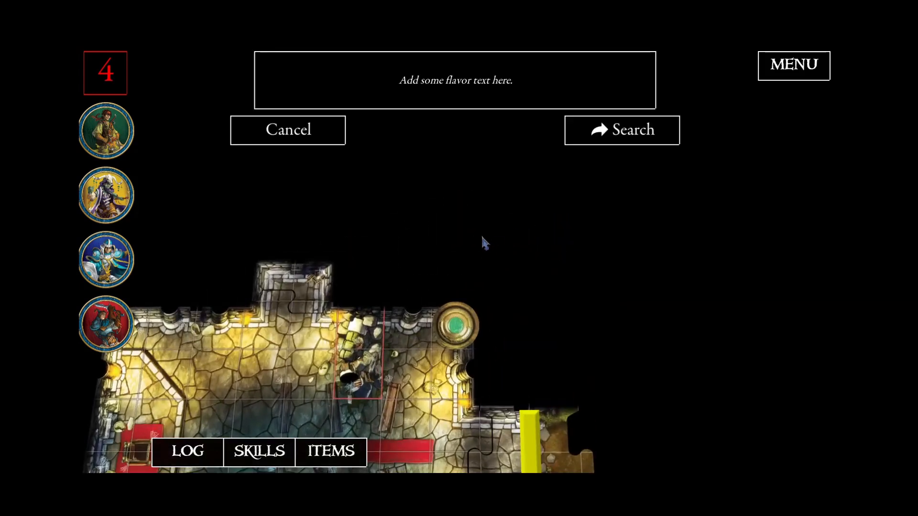
click(606, 135)
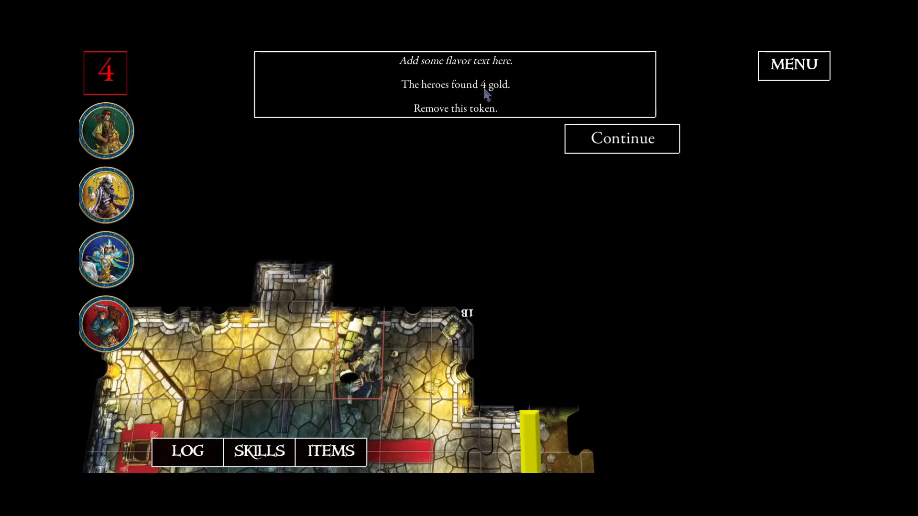
click(595, 138)
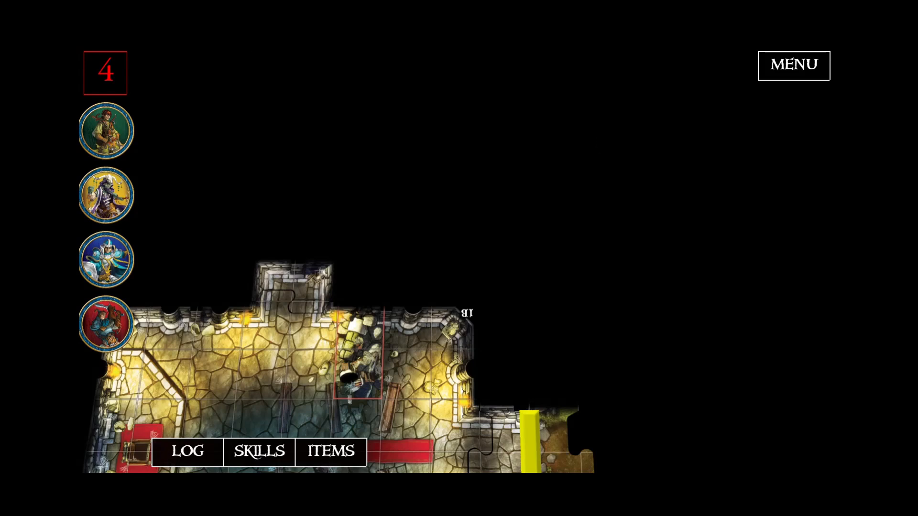
click(346, 454)
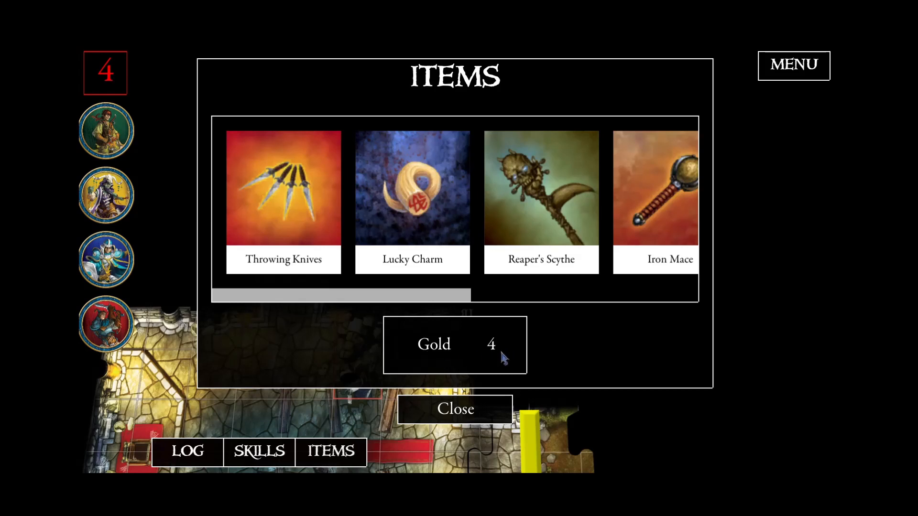
click(468, 414)
click(789, 66)
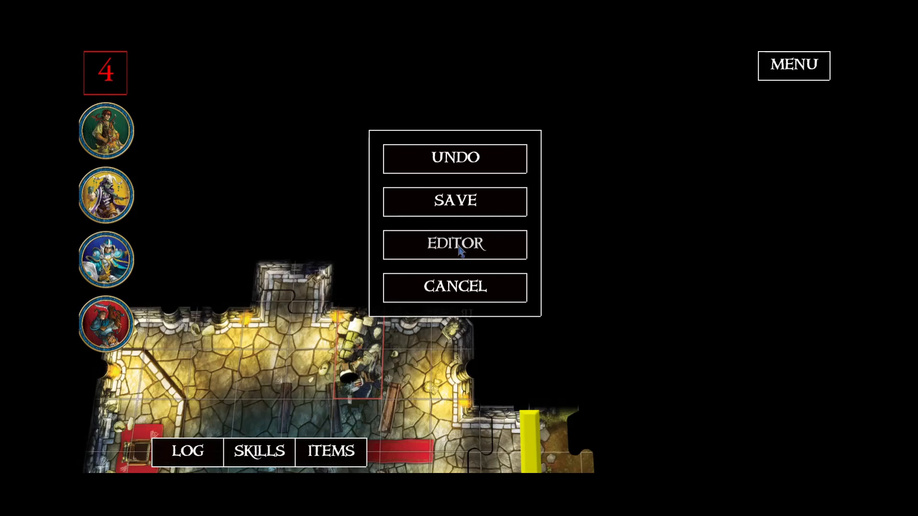
click(459, 250)
Open EventTokenSearch2Players1 through TokenSearch2Players1's Search button link and view the operators available for its $%gold assignment.
click(590, 228)
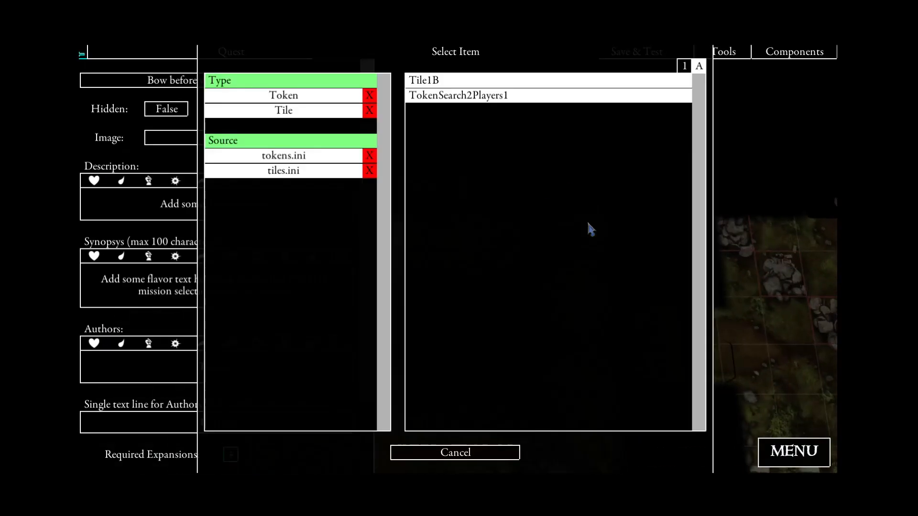
click(443, 96)
scroll(258, 228, down, 3)
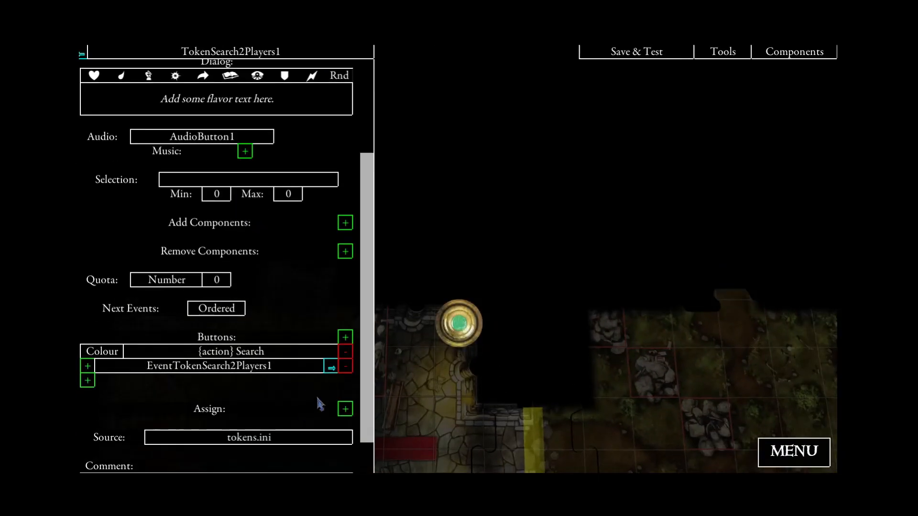
click(332, 368)
scroll(260, 253, down, 5)
scroll(259, 255, down, 2)
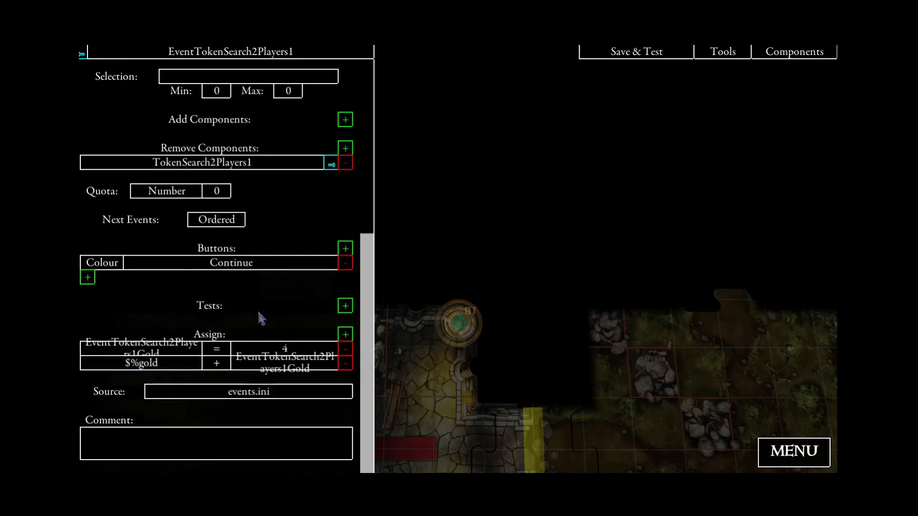
click(218, 365)
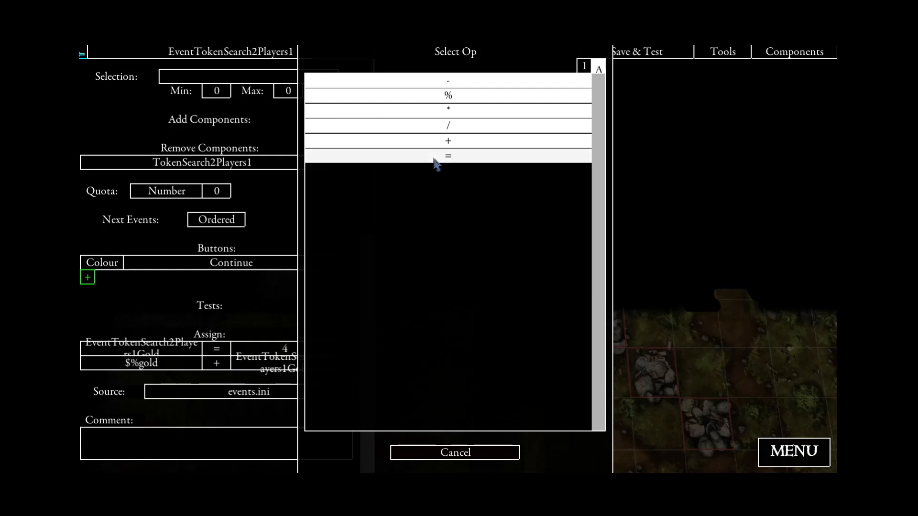
click(452, 452)
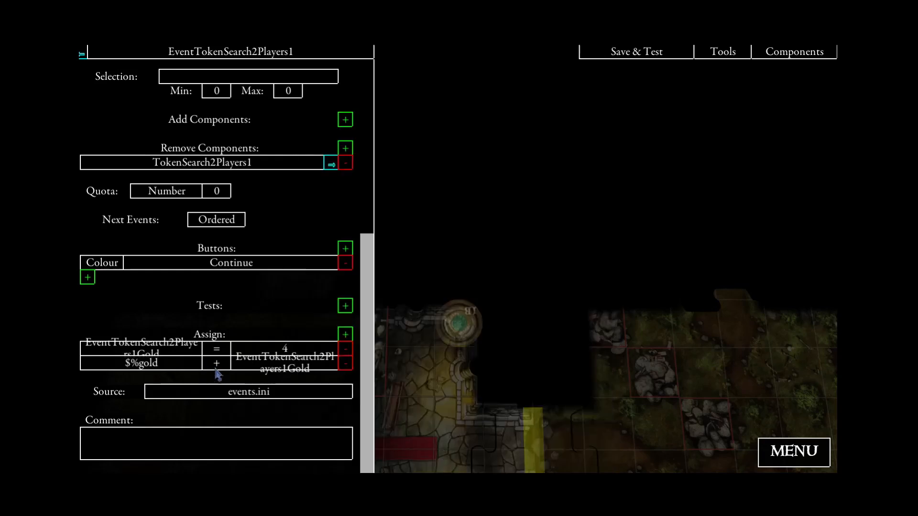